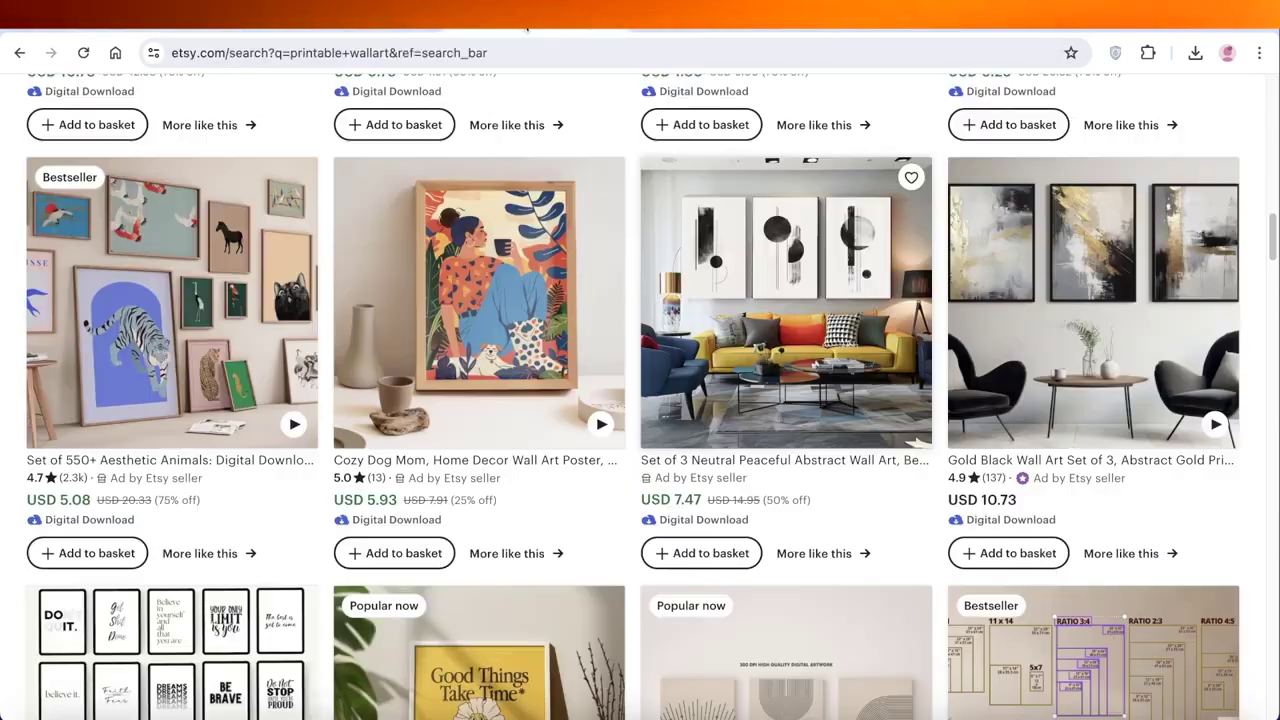
# - Examine the Set of 3 Neutral Peaceful Abstract Wall Art listing on Etsy and the Worship Coffee Tote Bag on Redbubble
pyautogui.click(786, 300)
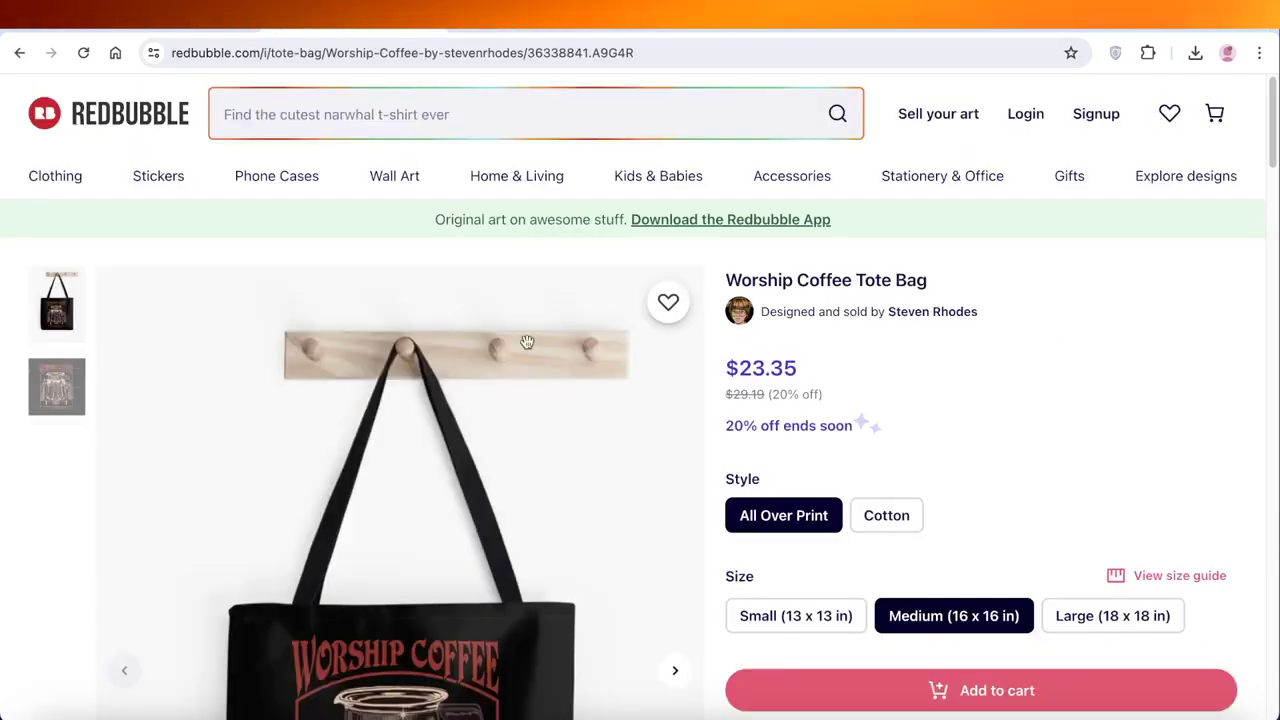
pyautogui.scroll(-5, 520, 468)
pyautogui.scroll(2, 700, 463)
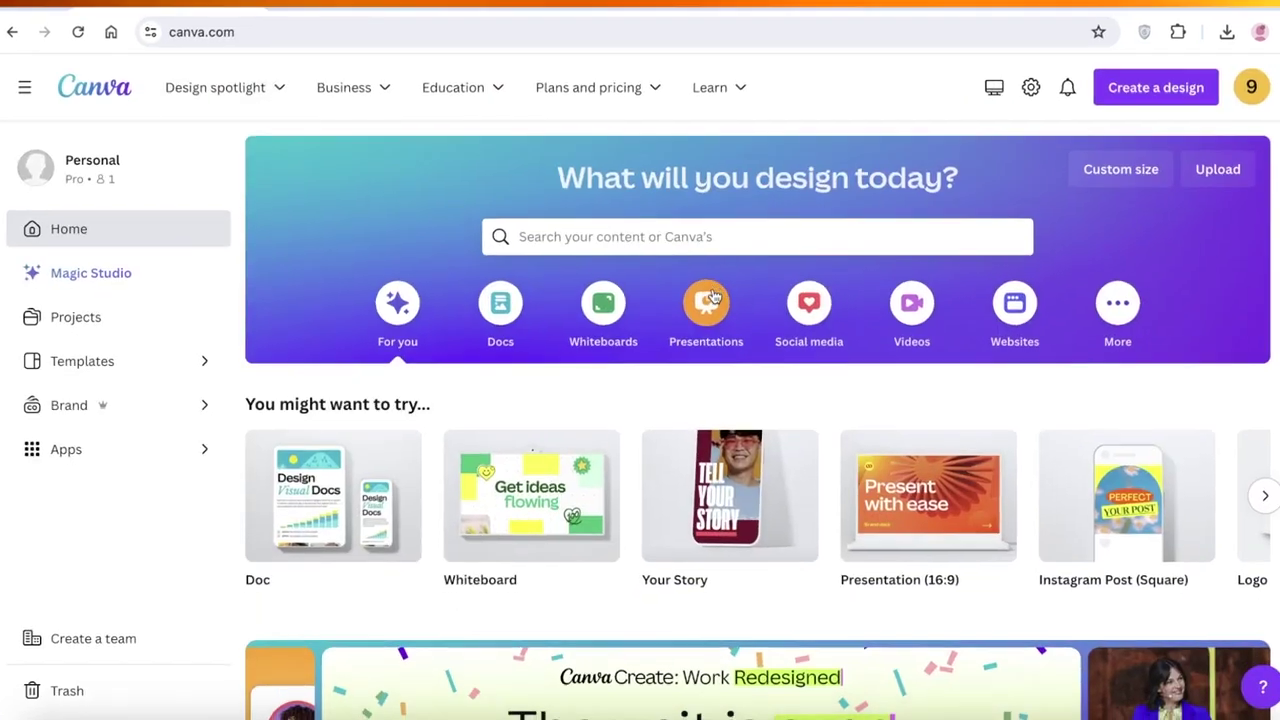
# - Switch to Canva, view the recent Tshirt Design and return to the home page
pyautogui.scroll(-5, 700, 320)
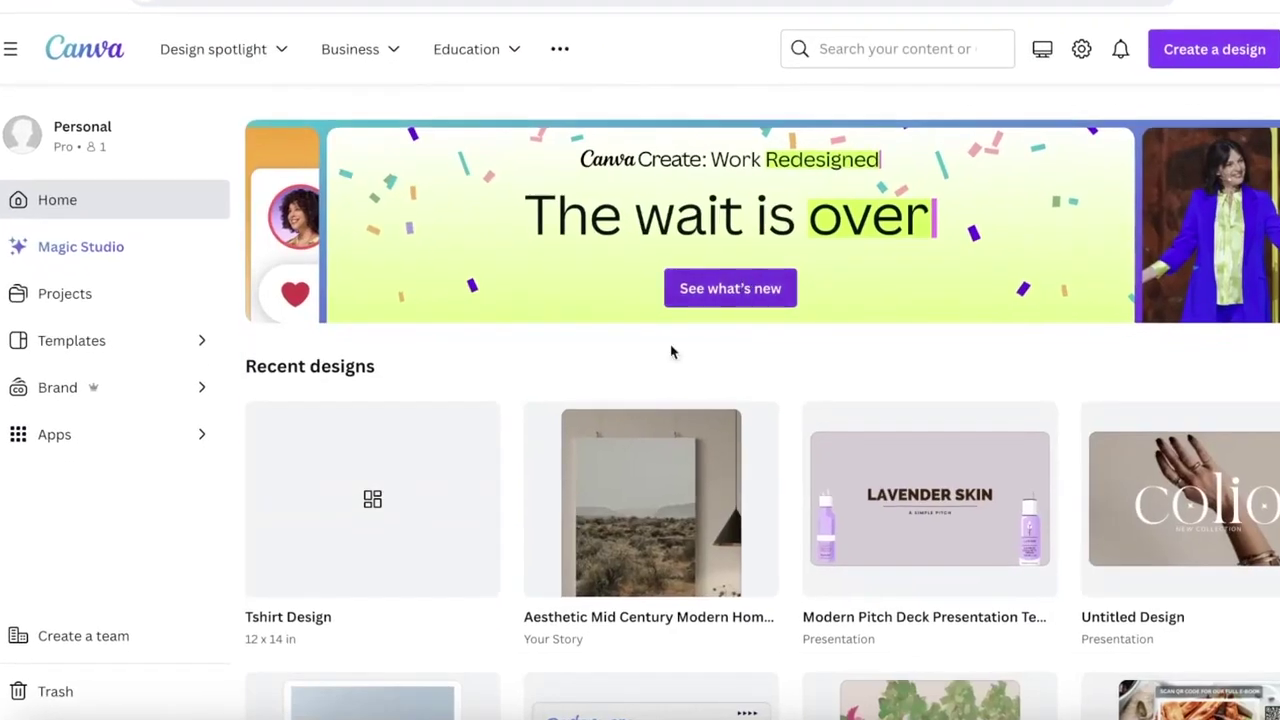
pyautogui.click(437, 491)
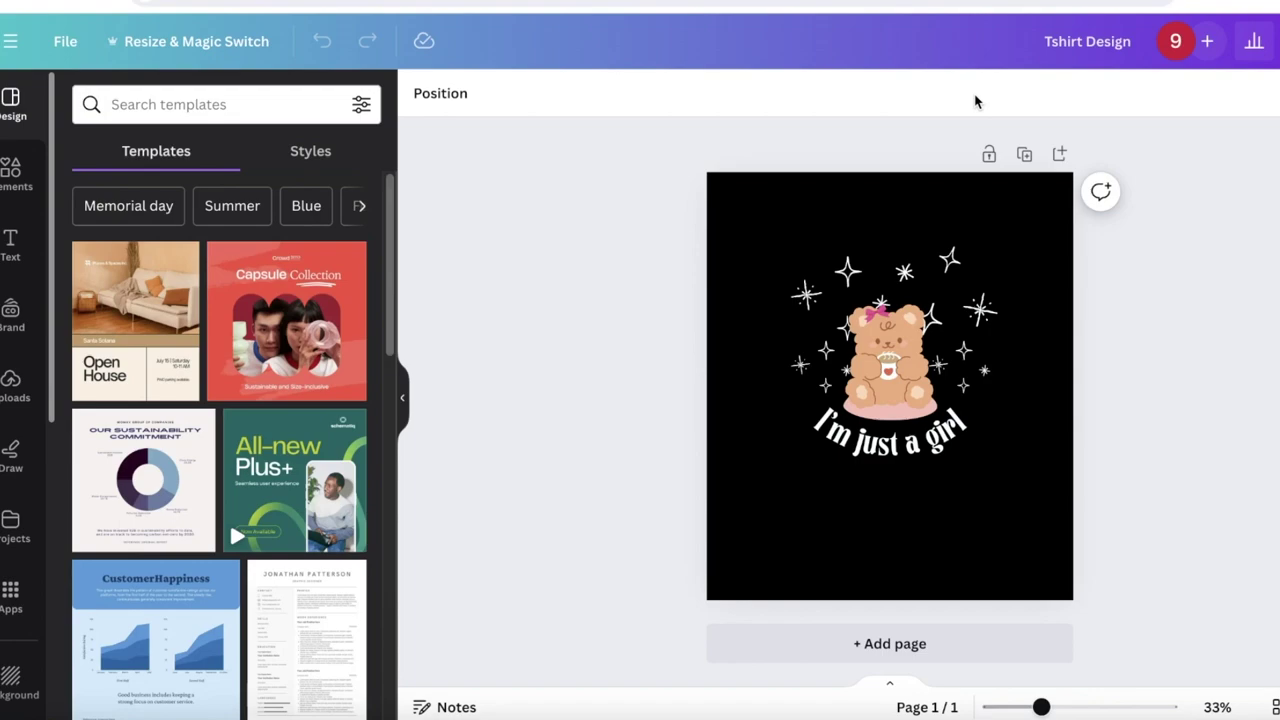
pyautogui.click(150, 2)
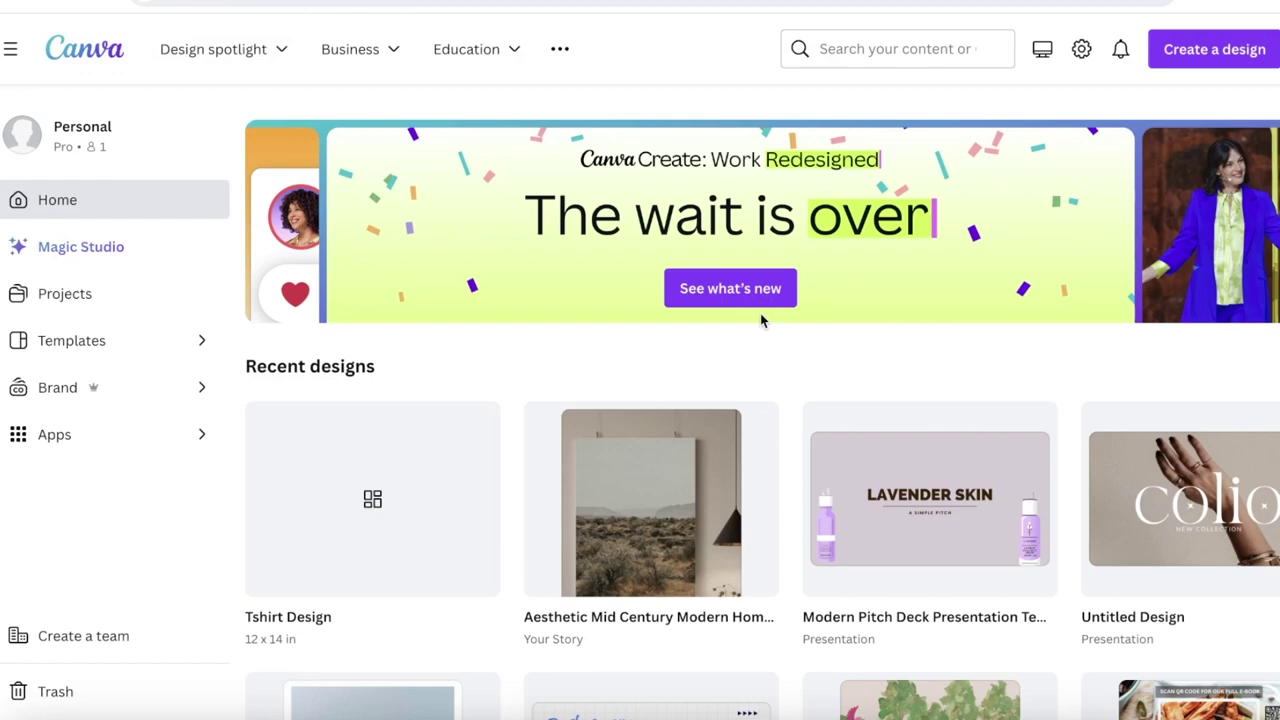
pyautogui.scroll(5, 760, 313)
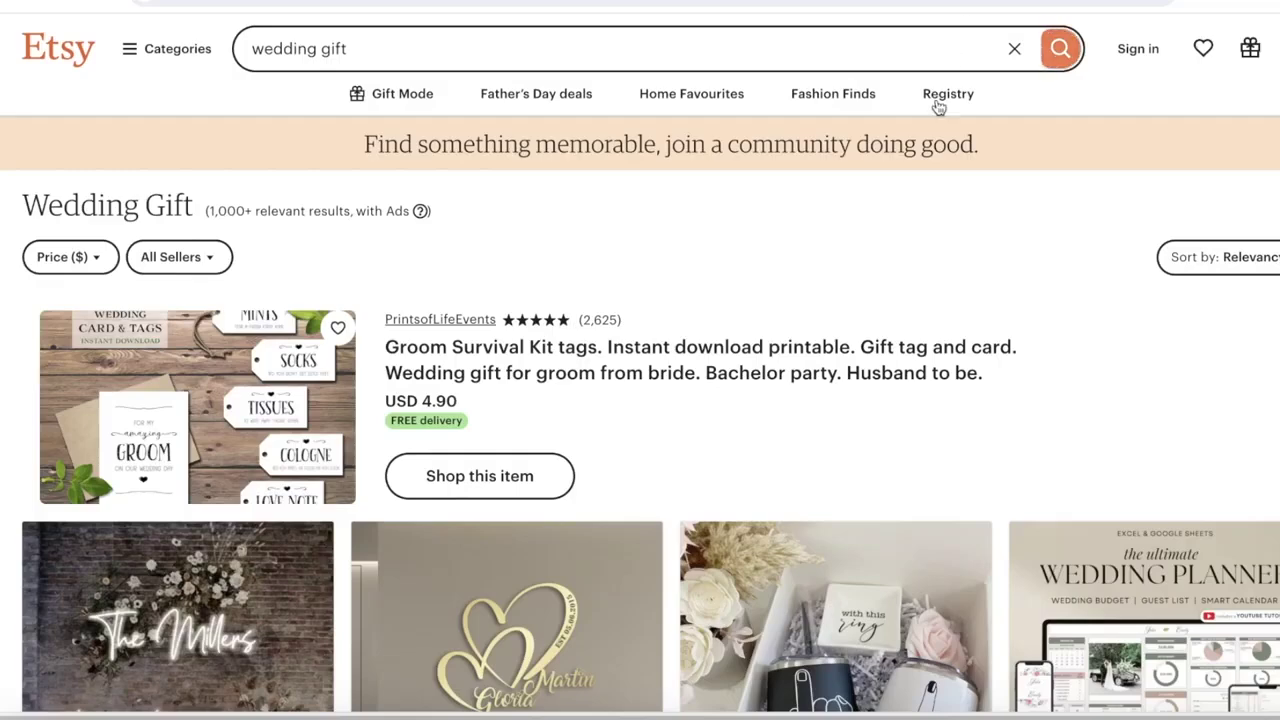
# - Switch to Etsy and examine the listings for "wedding gift" and "personalised gift"
pyautogui.scroll(-2, 880, 246)
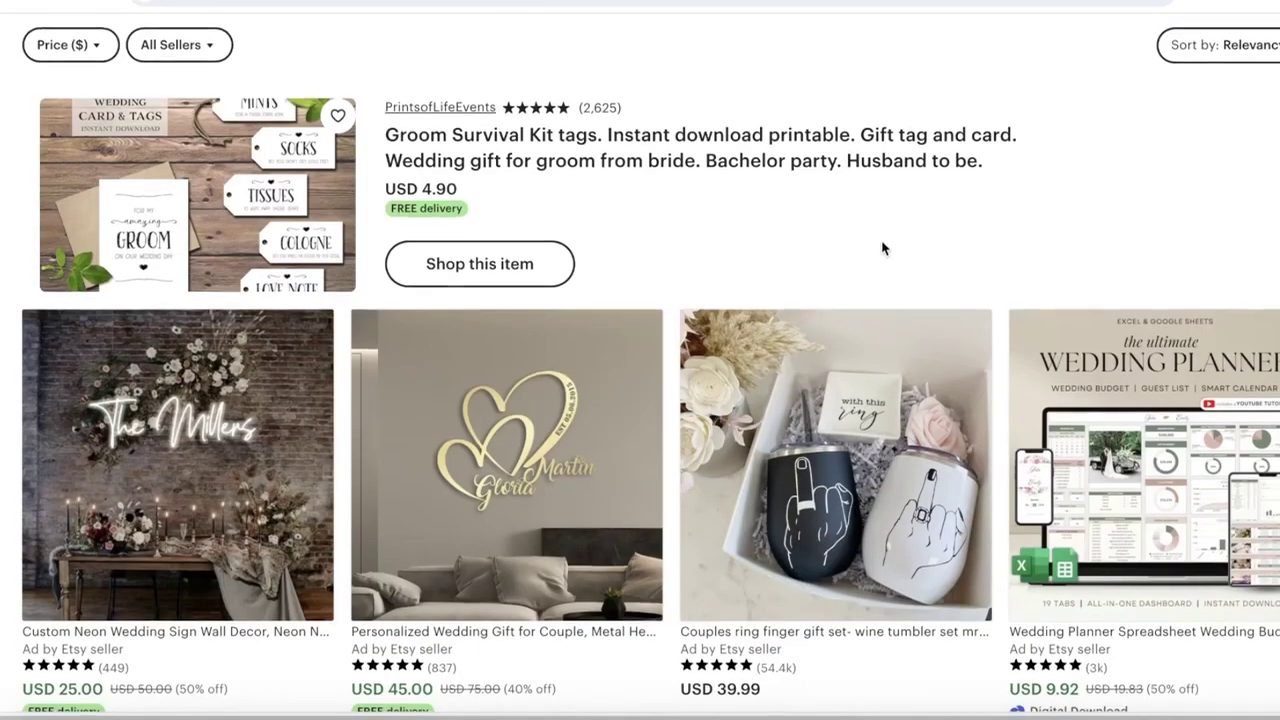
pyautogui.scroll(-2, 880, 246)
pyautogui.scroll(-5, 150, 296)
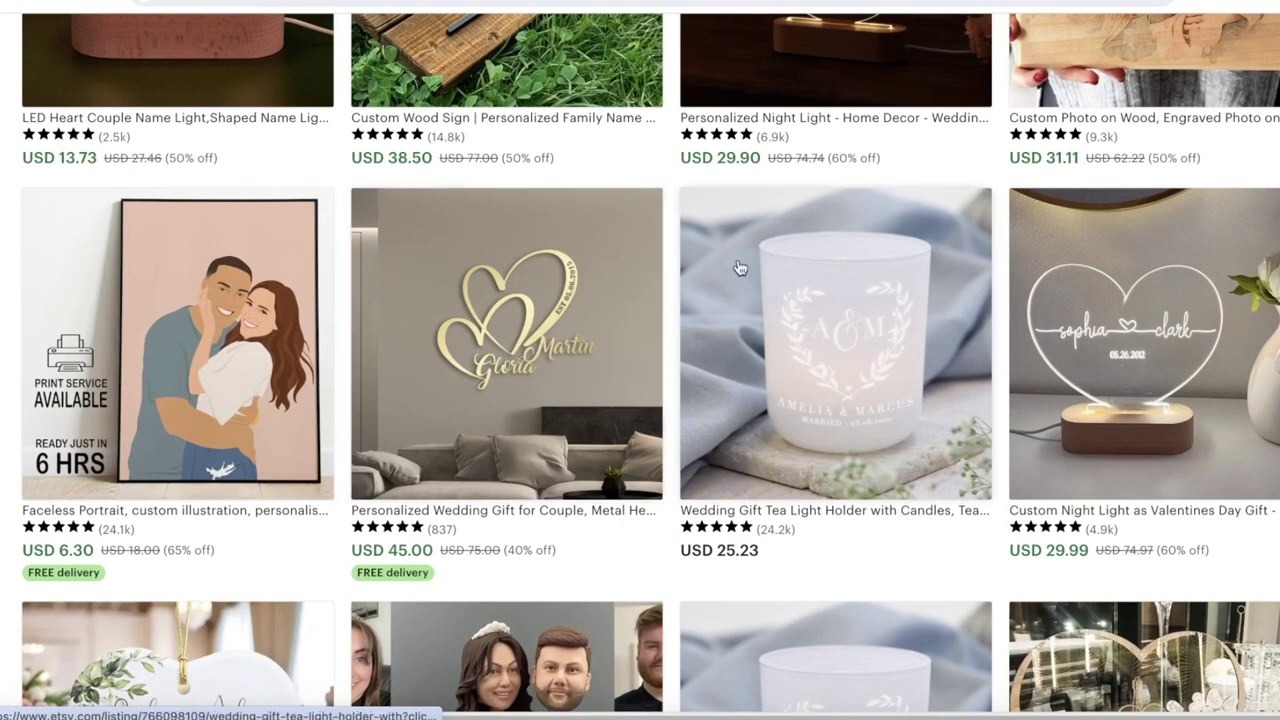
pyautogui.scroll(-2, 800, 305)
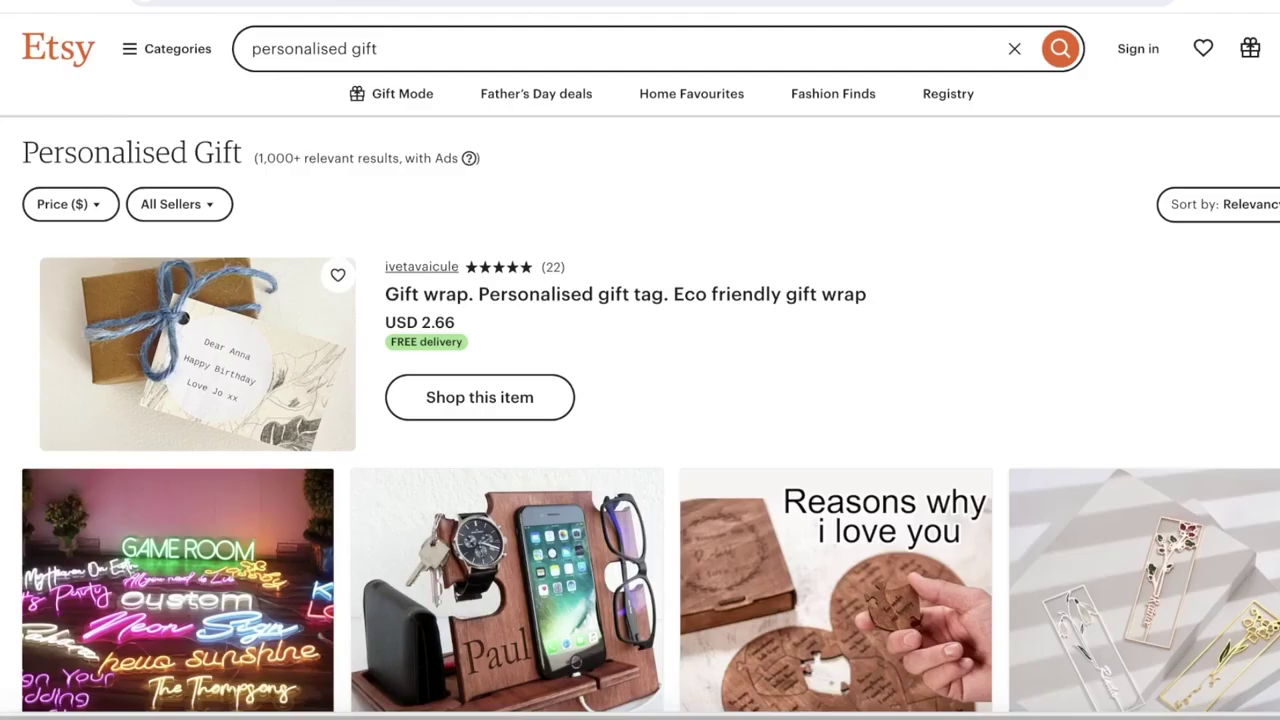
pyautogui.scroll(-5, 907, 223)
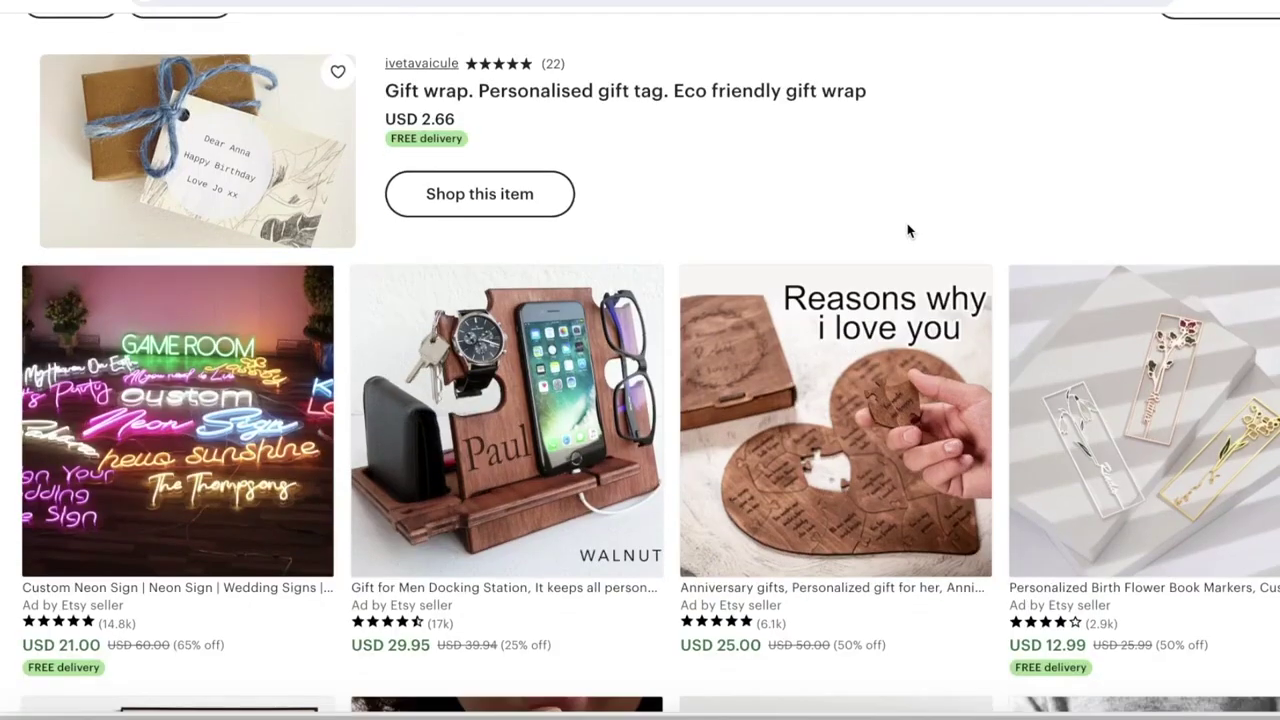
pyautogui.scroll(-4, 907, 232)
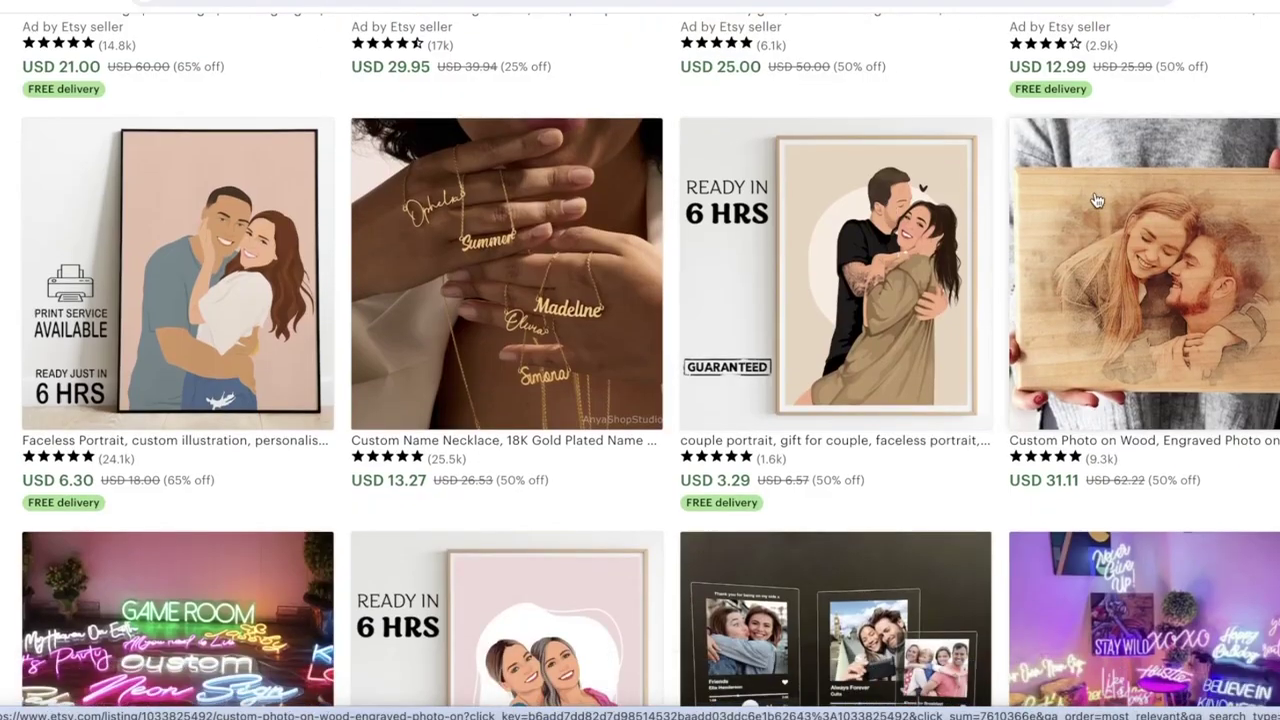
pyautogui.click(1063, 361)
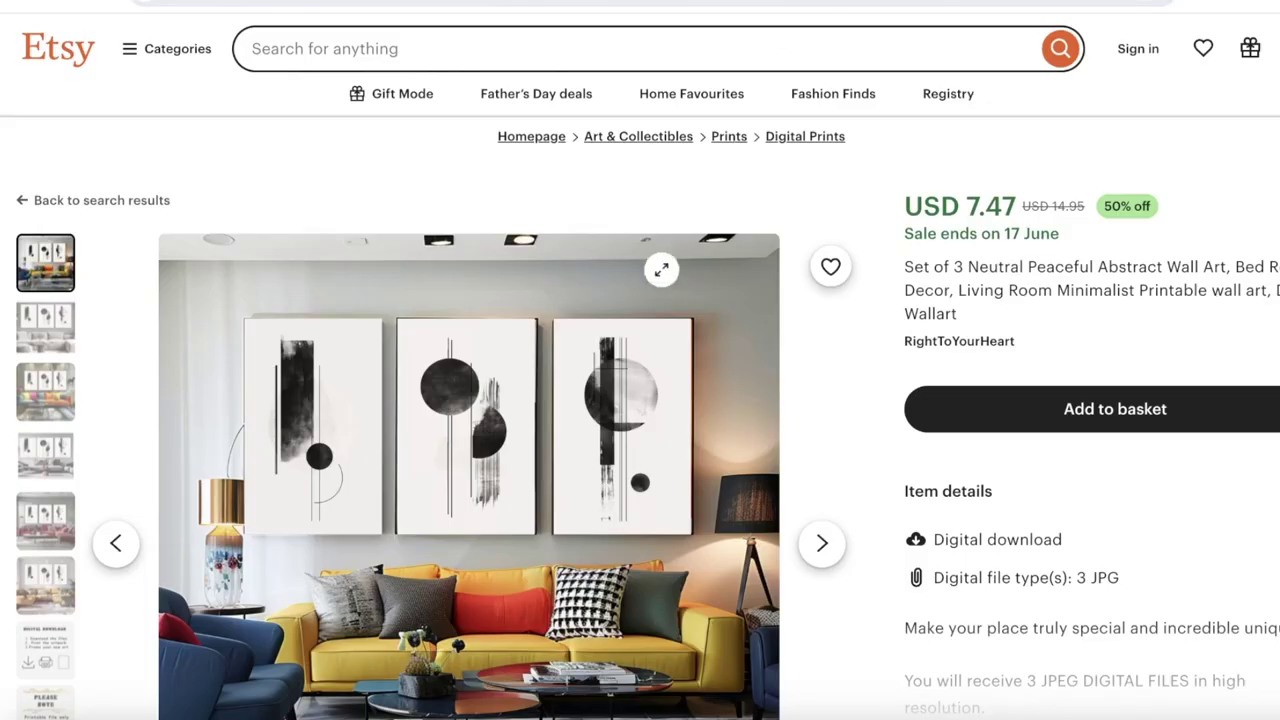
# - Review the product pages of the abstract wall art set on Etsy and the Worship Coffee tote bag on Redbubble
pyautogui.scroll(-3, 537, 333)
pyautogui.scroll(2, 927, 258)
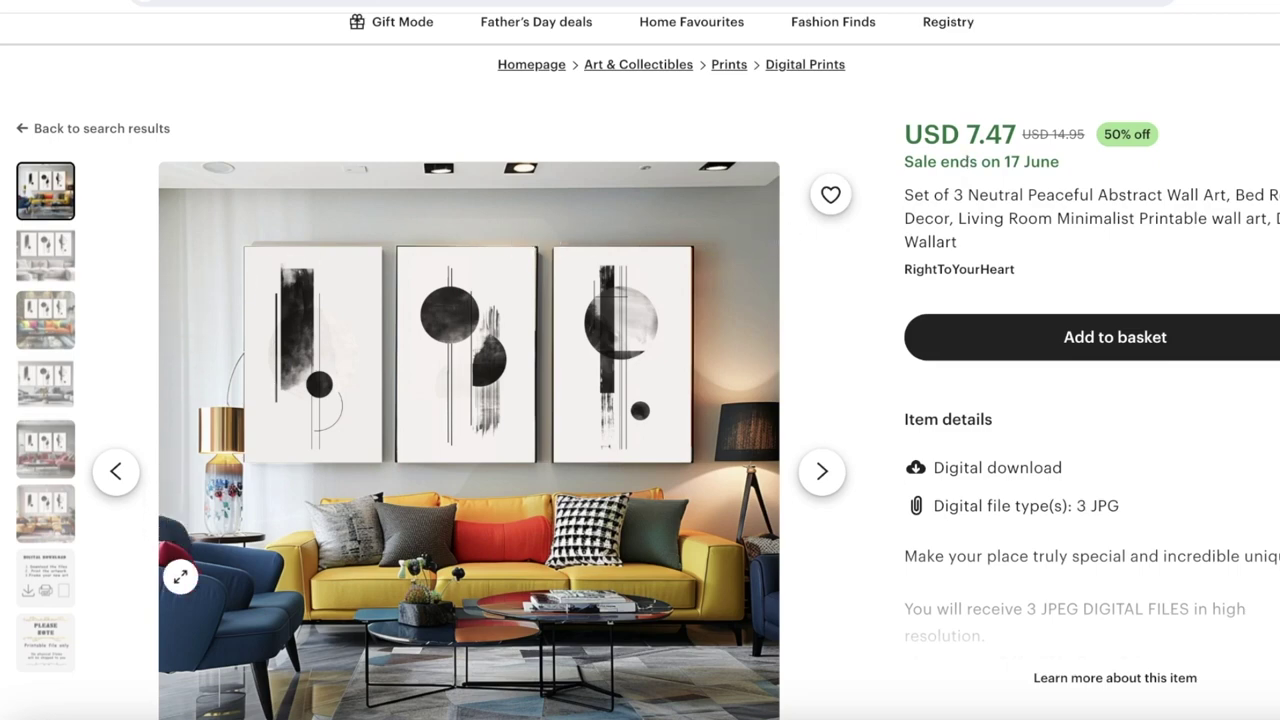
pyautogui.scroll(-1, 337, 551)
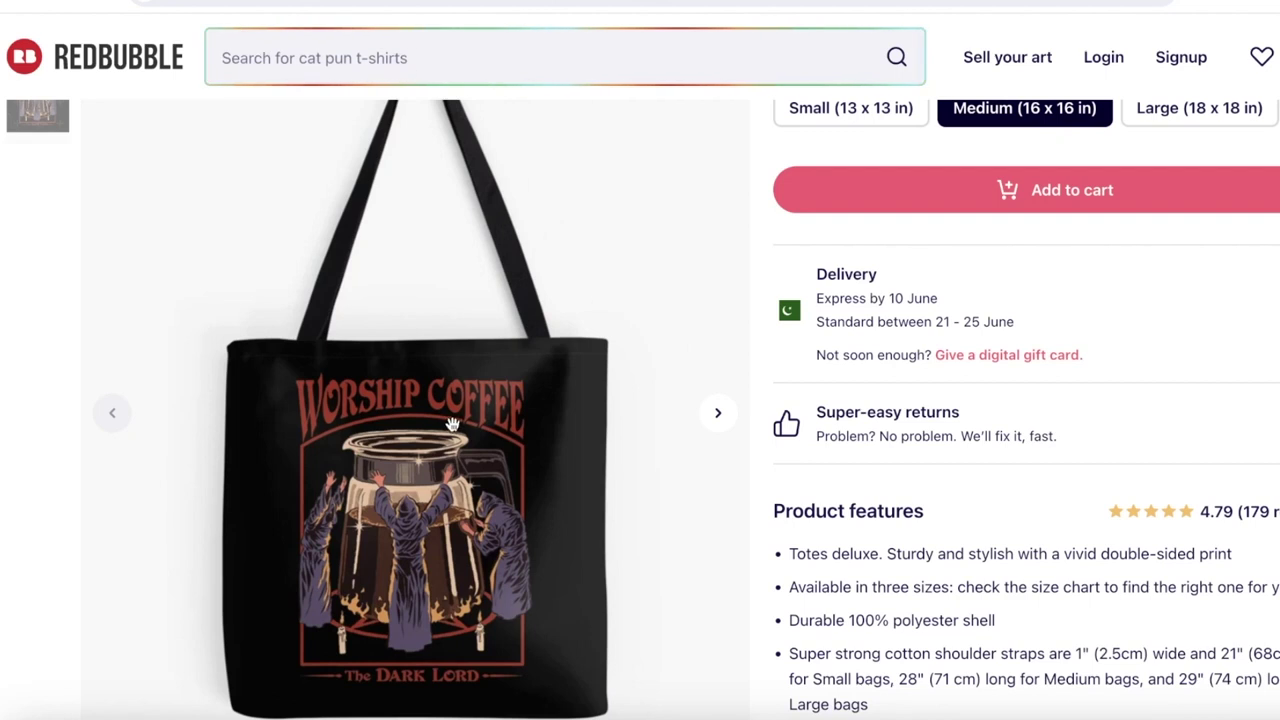
pyautogui.scroll(2, 417, 374)
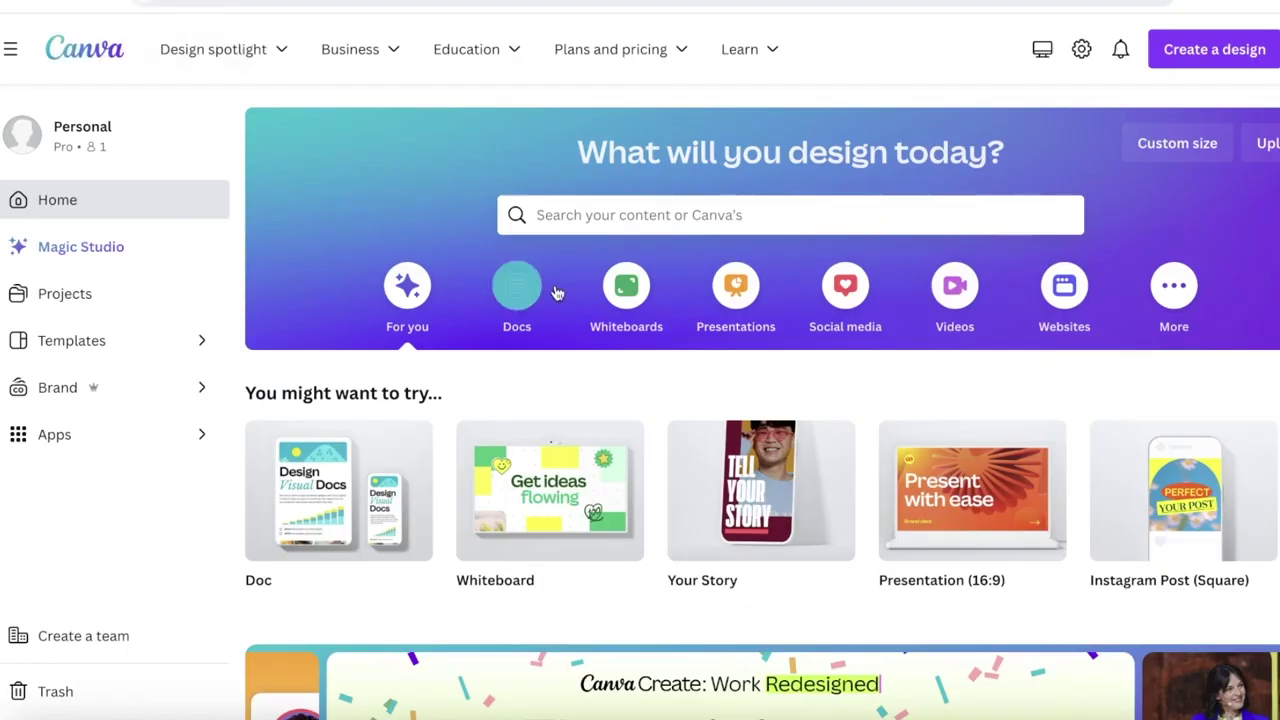
# - Switch to Canva's home page and open the Tshirt Design from the recent designs
pyautogui.scroll(-2, 669, 317)
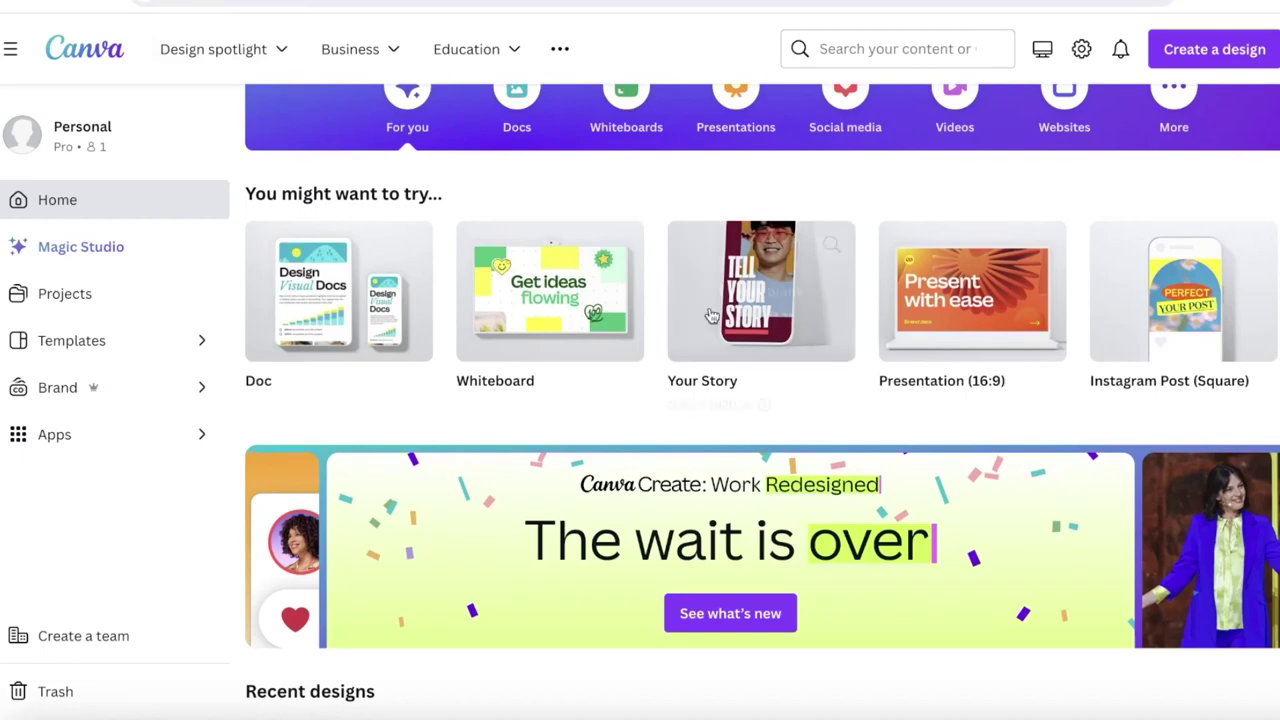
pyautogui.scroll(-2, 1100, 250)
pyautogui.scroll(3, 614, 407)
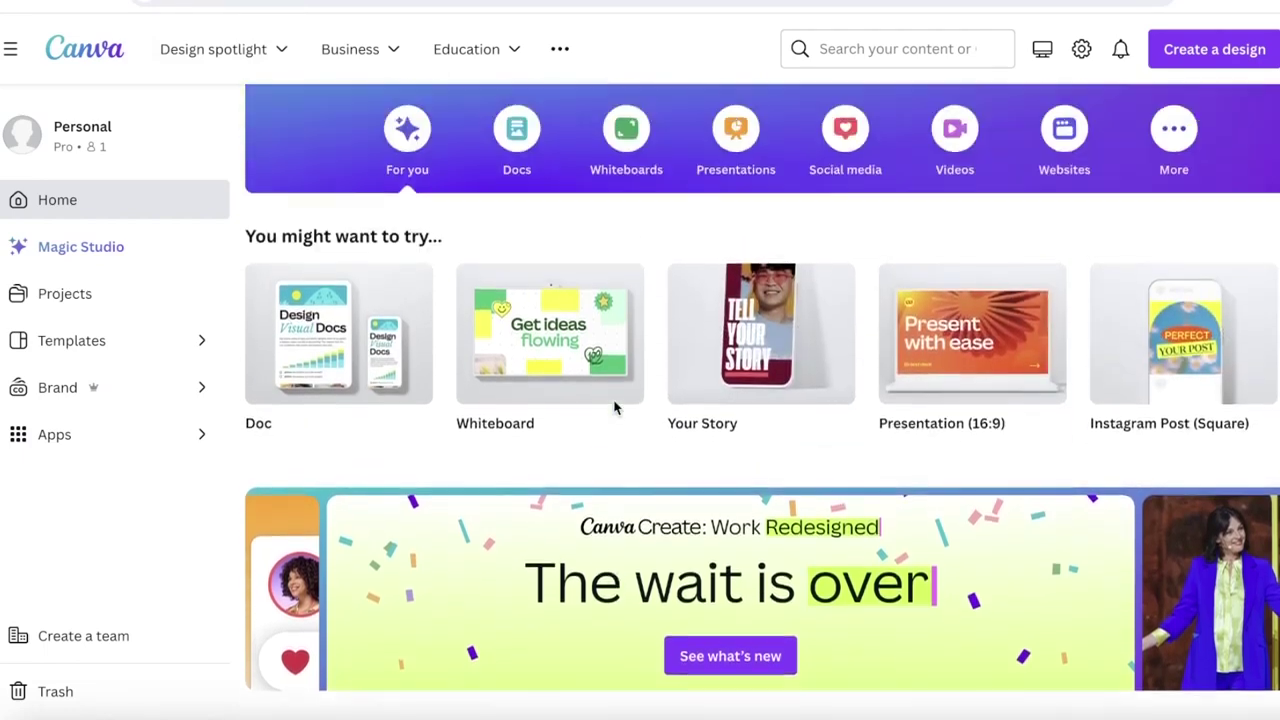
pyautogui.moveTo(612, 417)
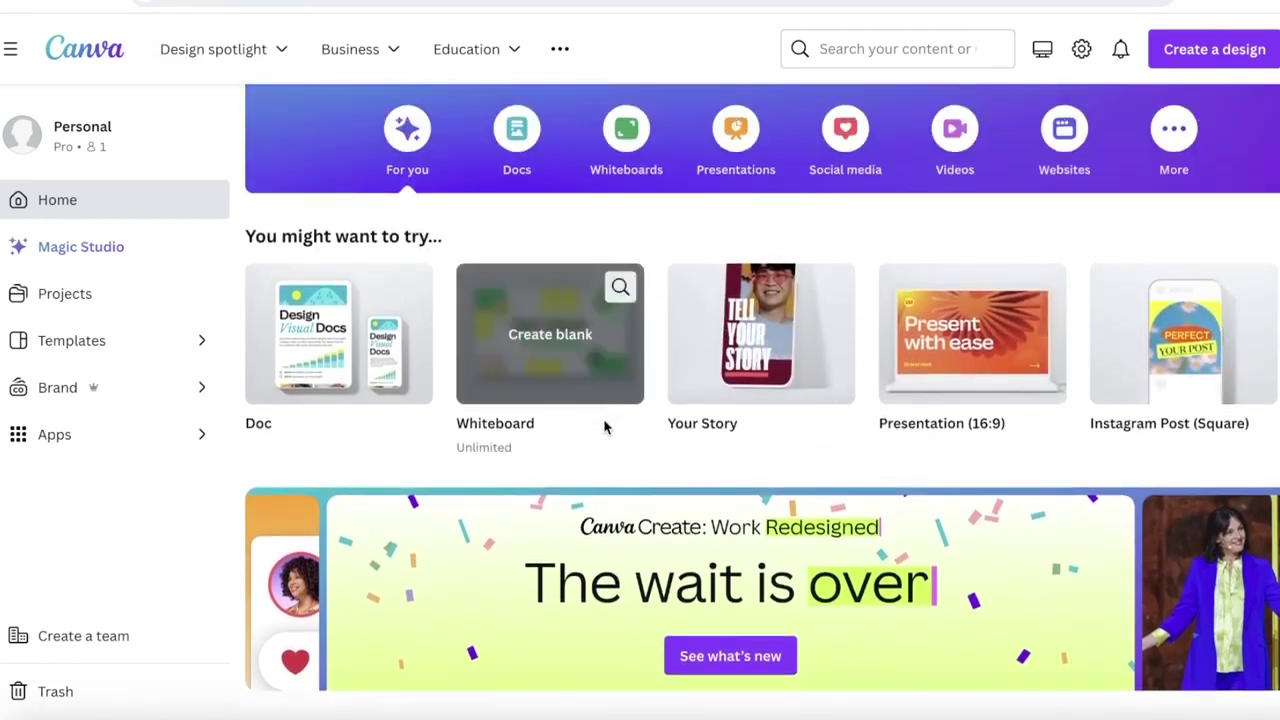
pyautogui.scroll(-5, 602, 432)
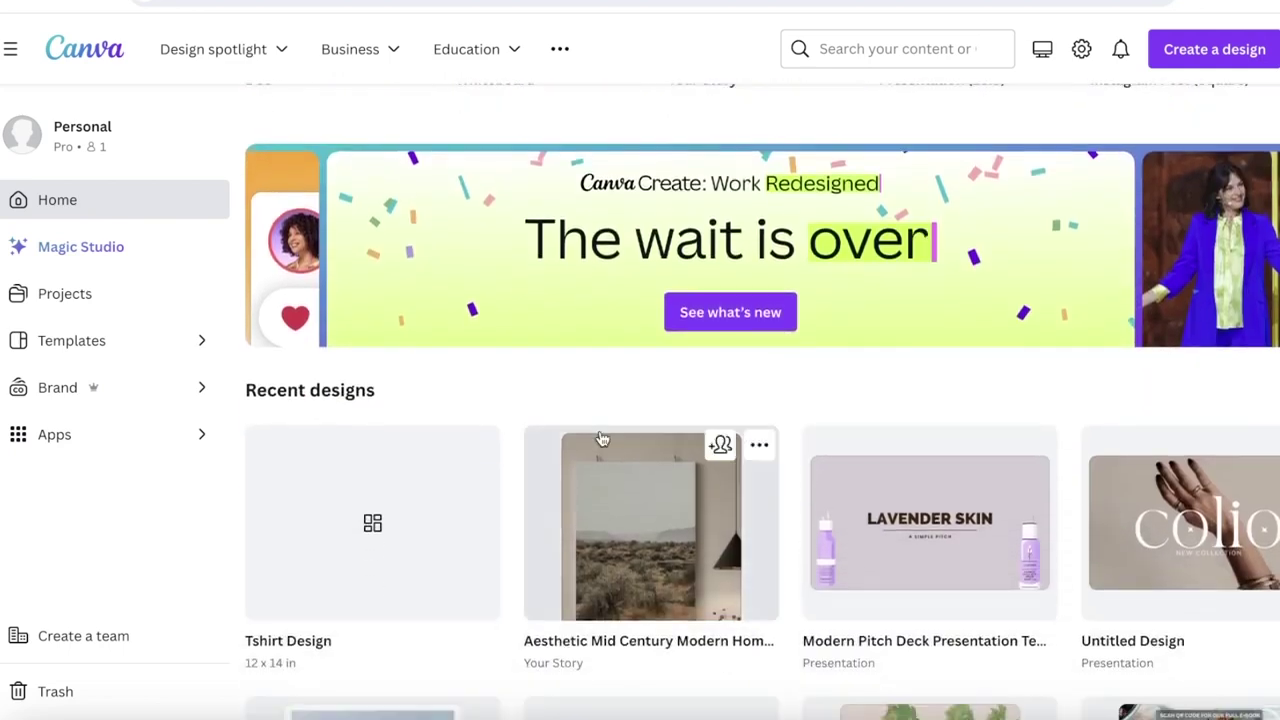
pyautogui.click(421, 490)
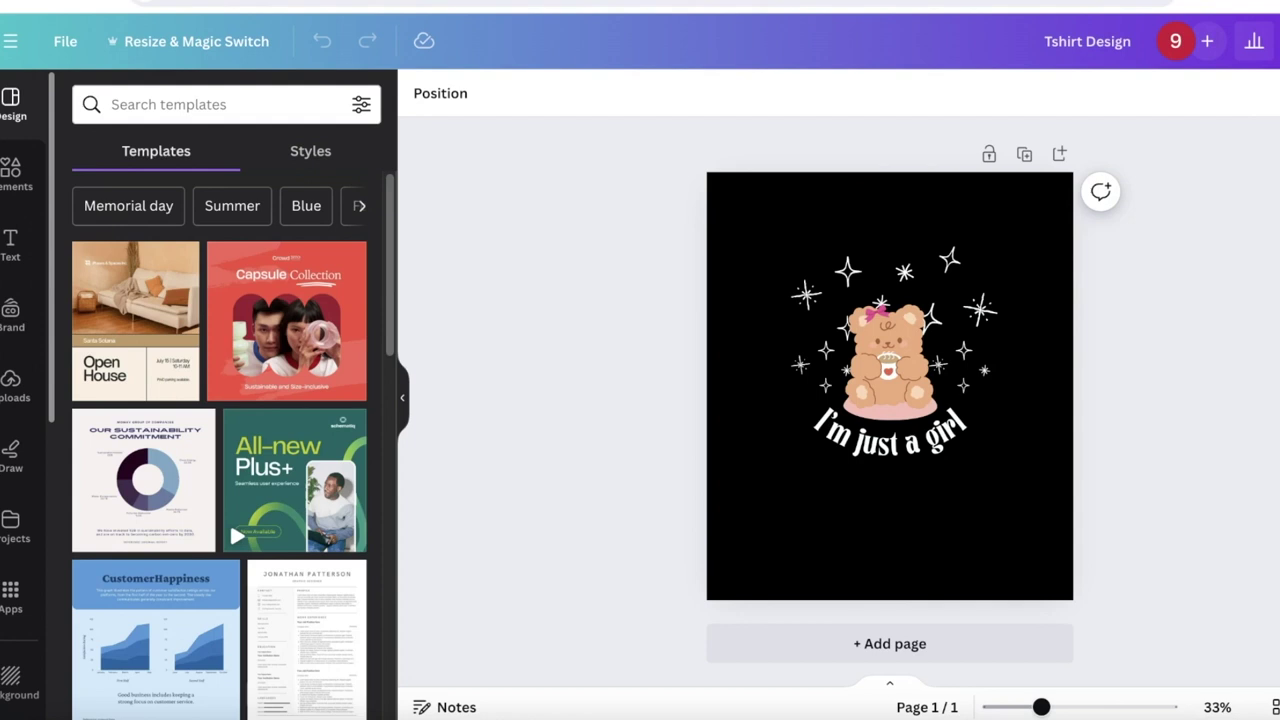
# - Download the T-shirt design as a PNG at size 1 (1,714 × 2,000 px)
pyautogui.click(1232, 45)
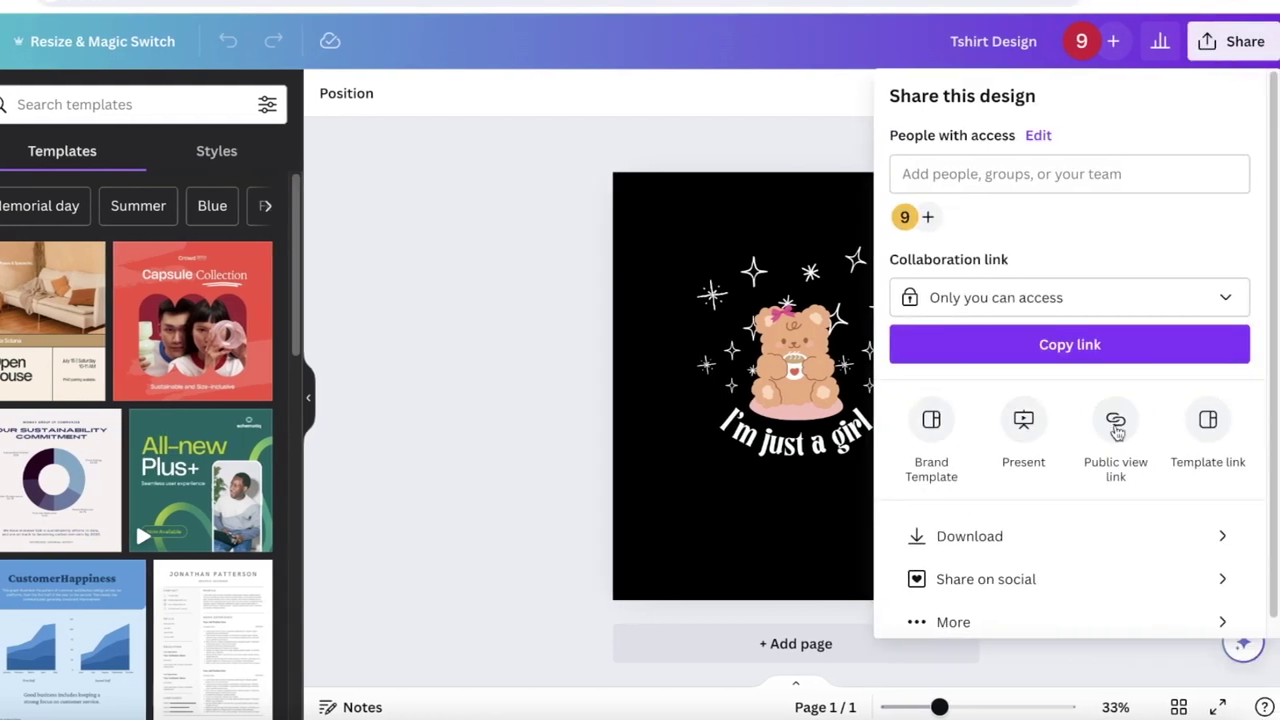
pyautogui.click(982, 300)
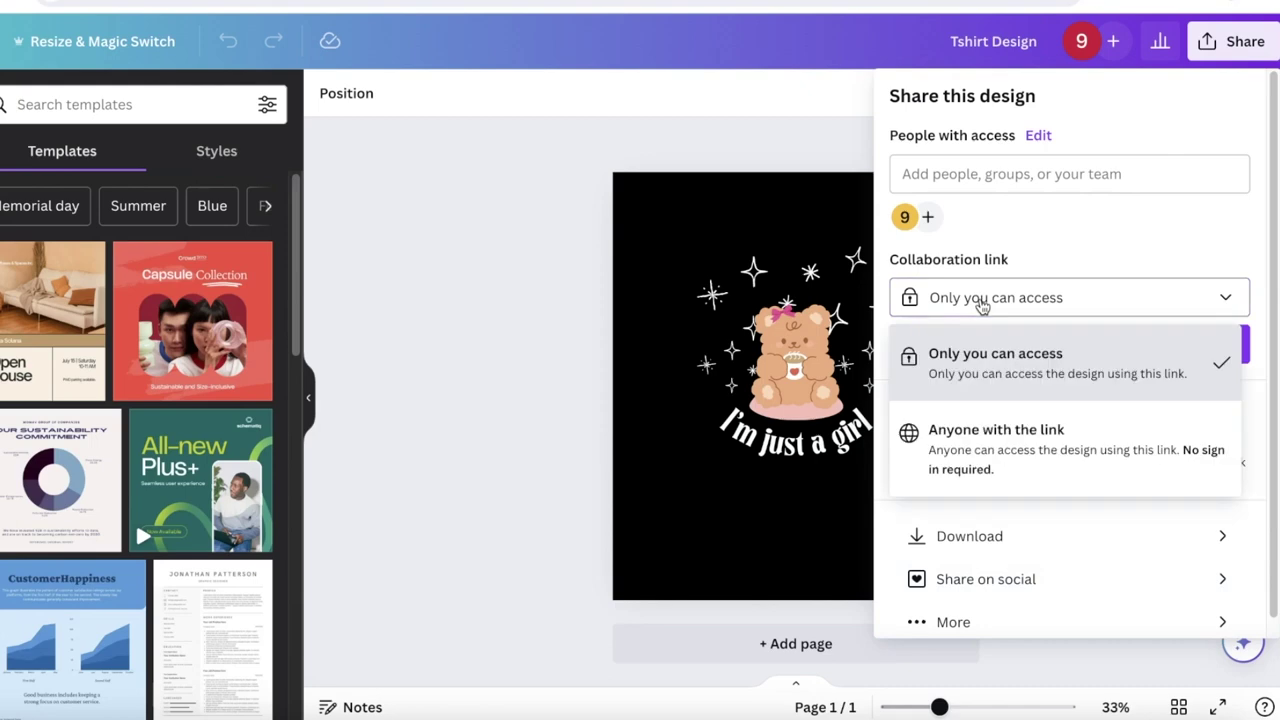
pyautogui.click(982, 300)
pyautogui.click(957, 540)
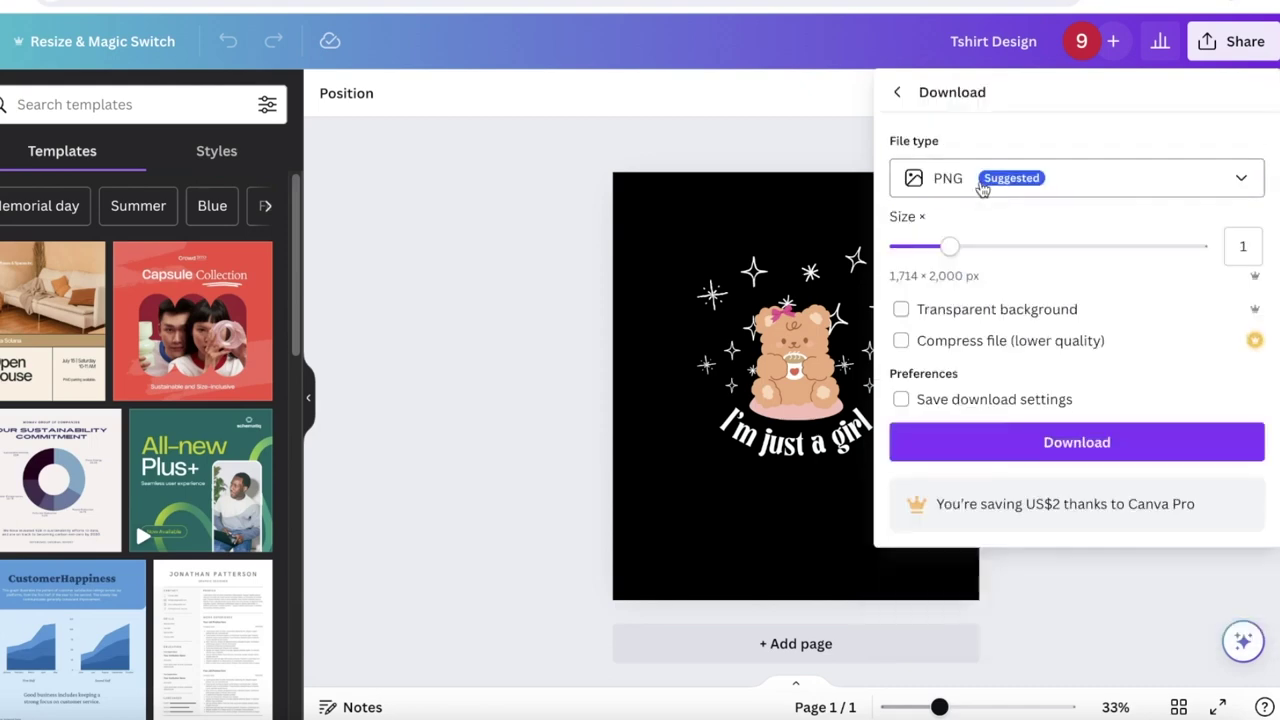
pyautogui.click(1033, 453)
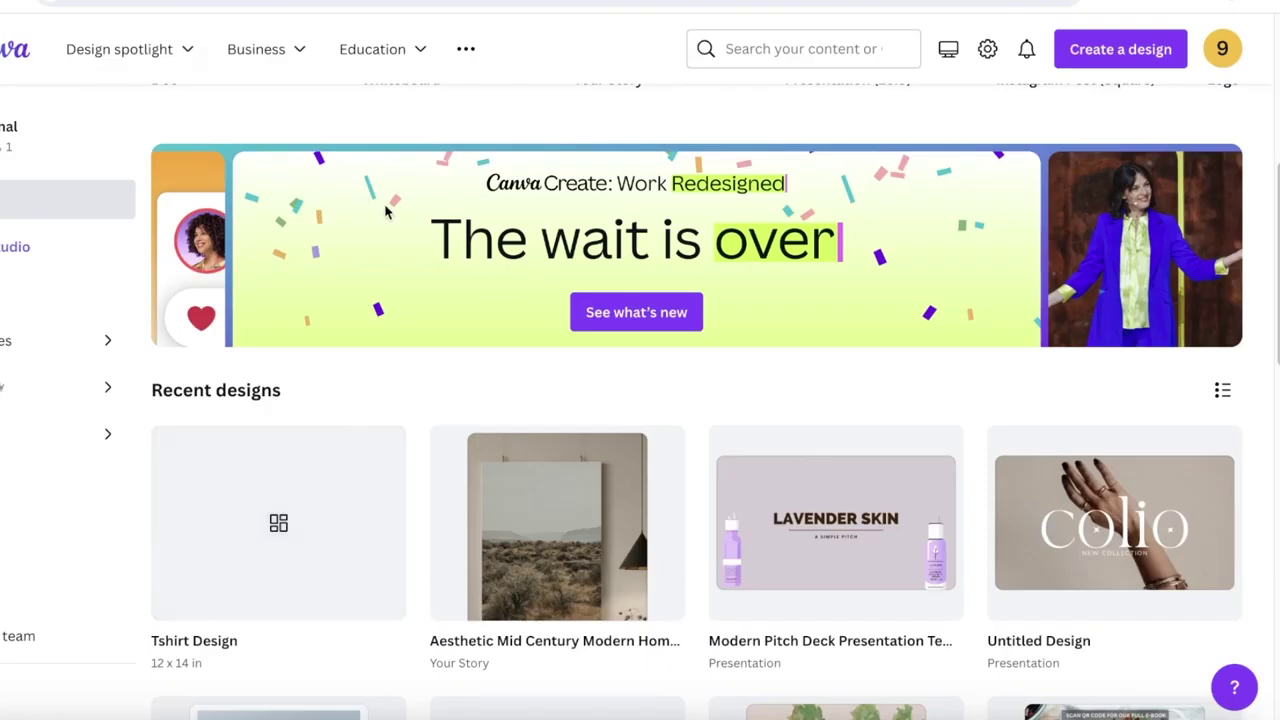
# - Search Canva's templates for "mockup" from the home page and look through the T-shirt, mug and tote bag mockups
pyautogui.scroll(5, 598, 263)
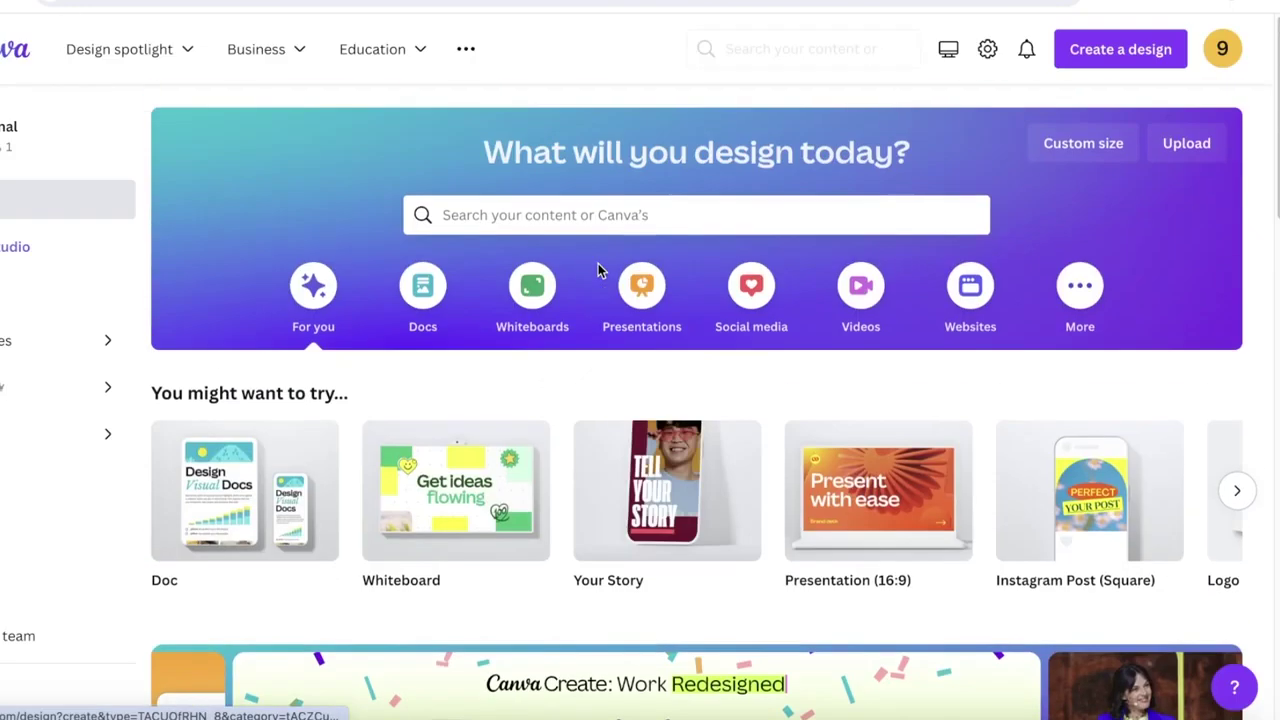
pyautogui.click(574, 215)
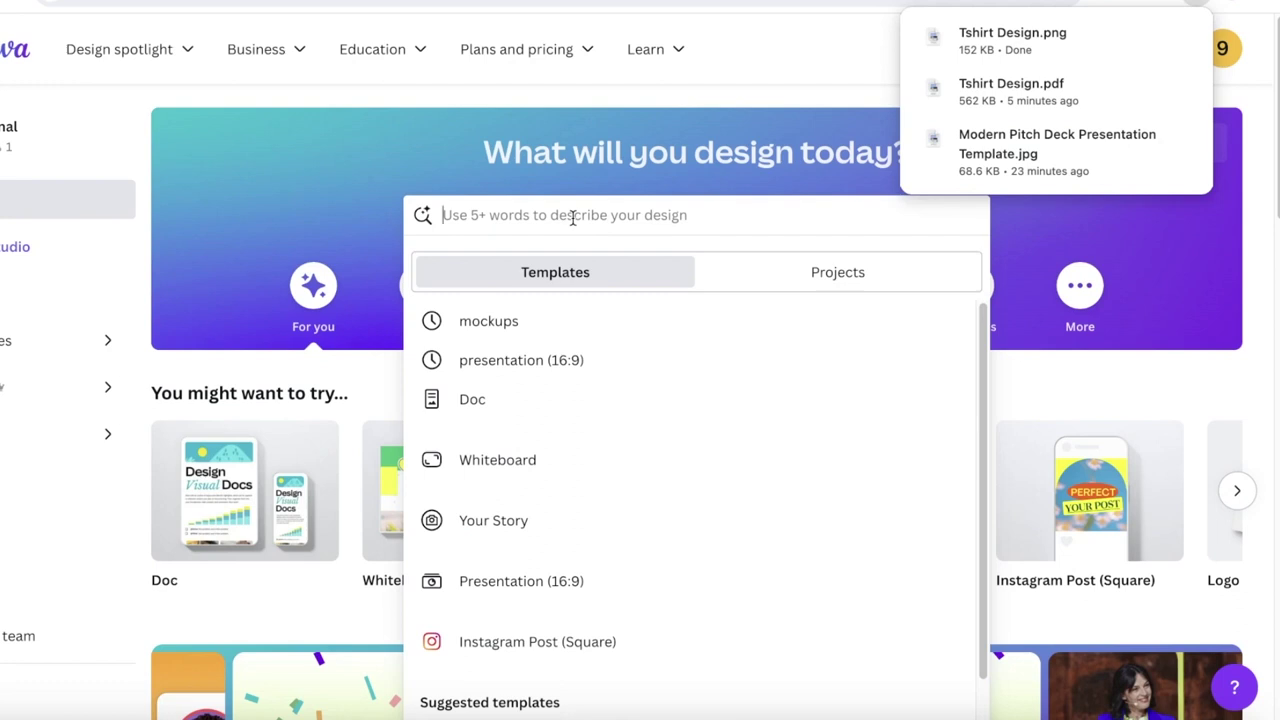
pyautogui.write('mockup')
pyautogui.press('Return')
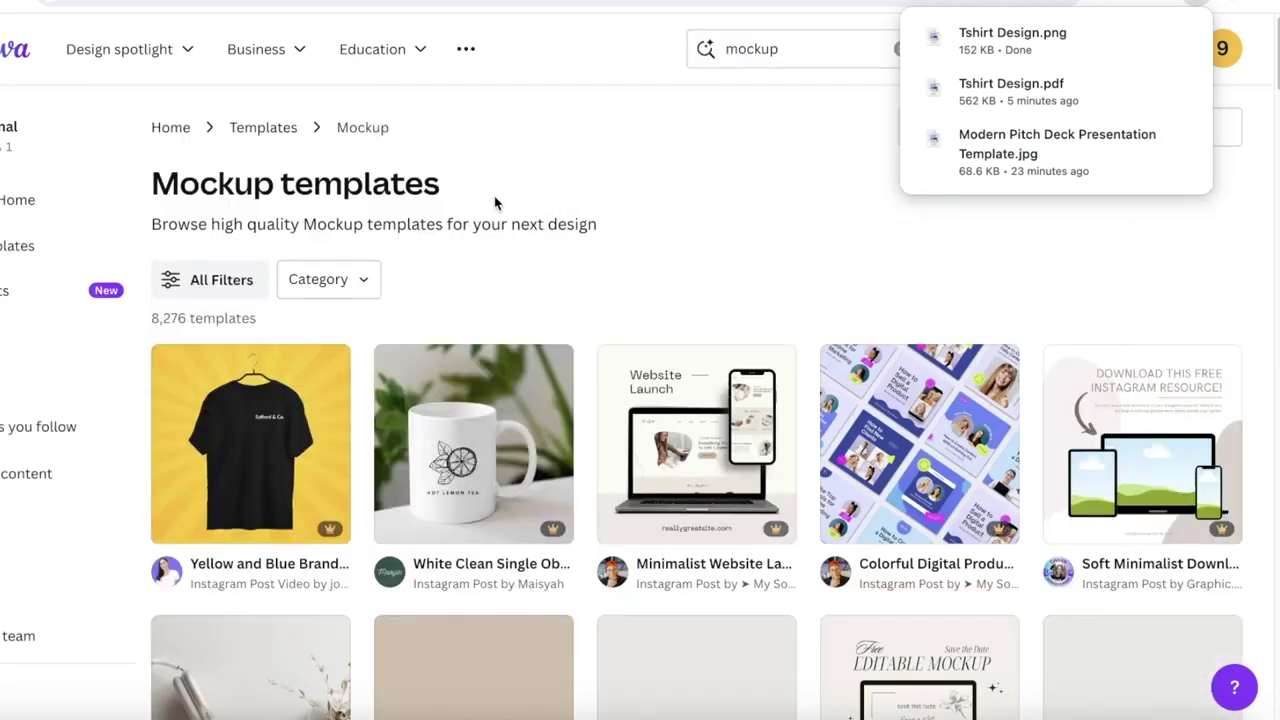
pyautogui.scroll(-2, 451, 339)
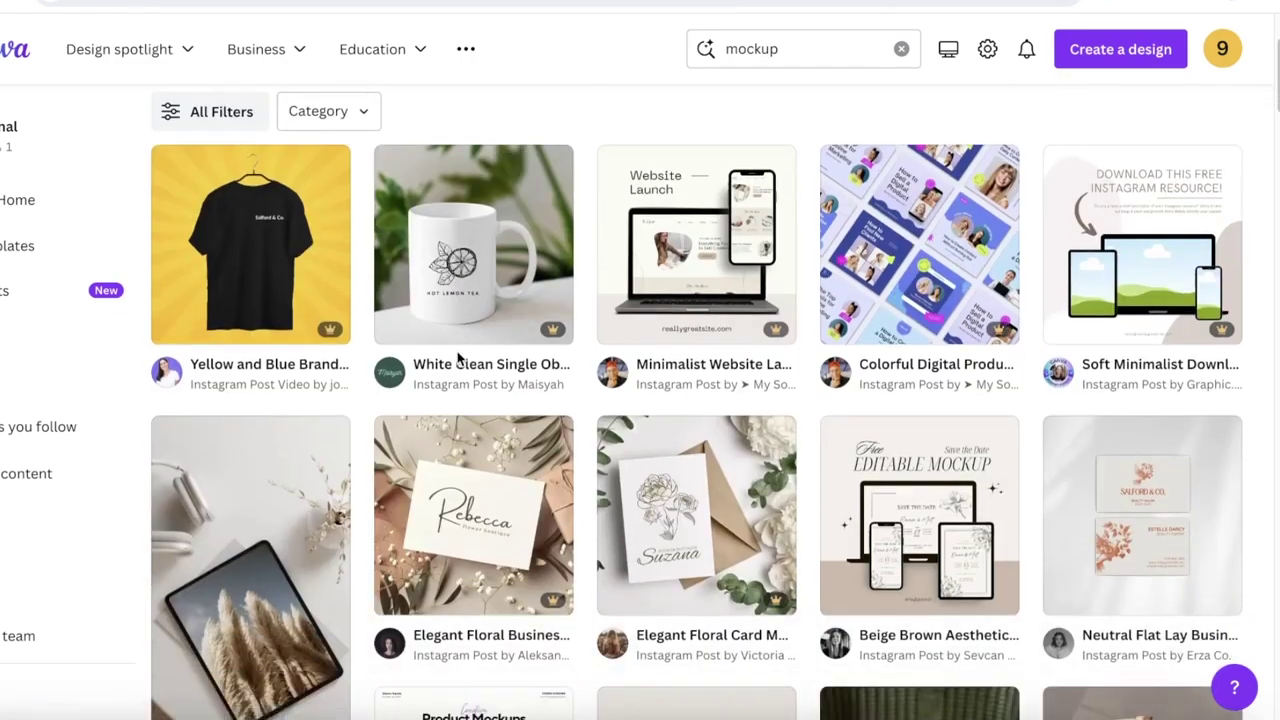
pyautogui.moveTo(310, 256)
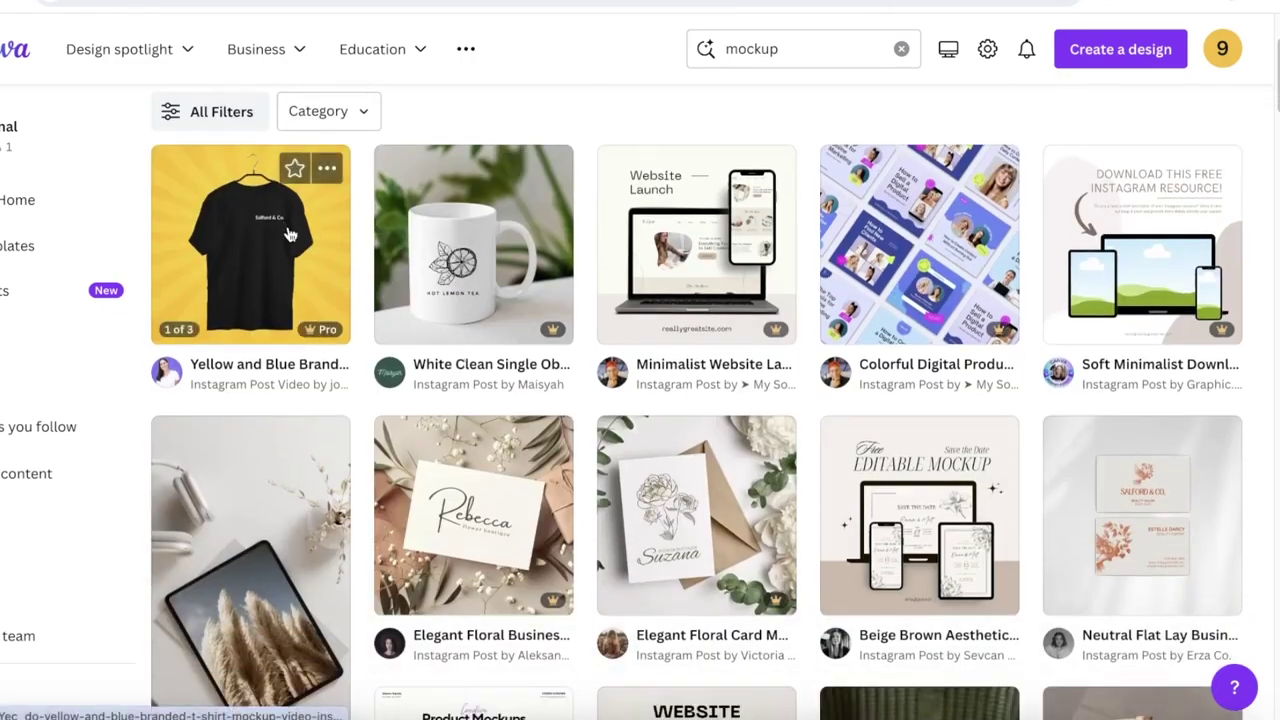
pyautogui.scroll(-8, 288, 234)
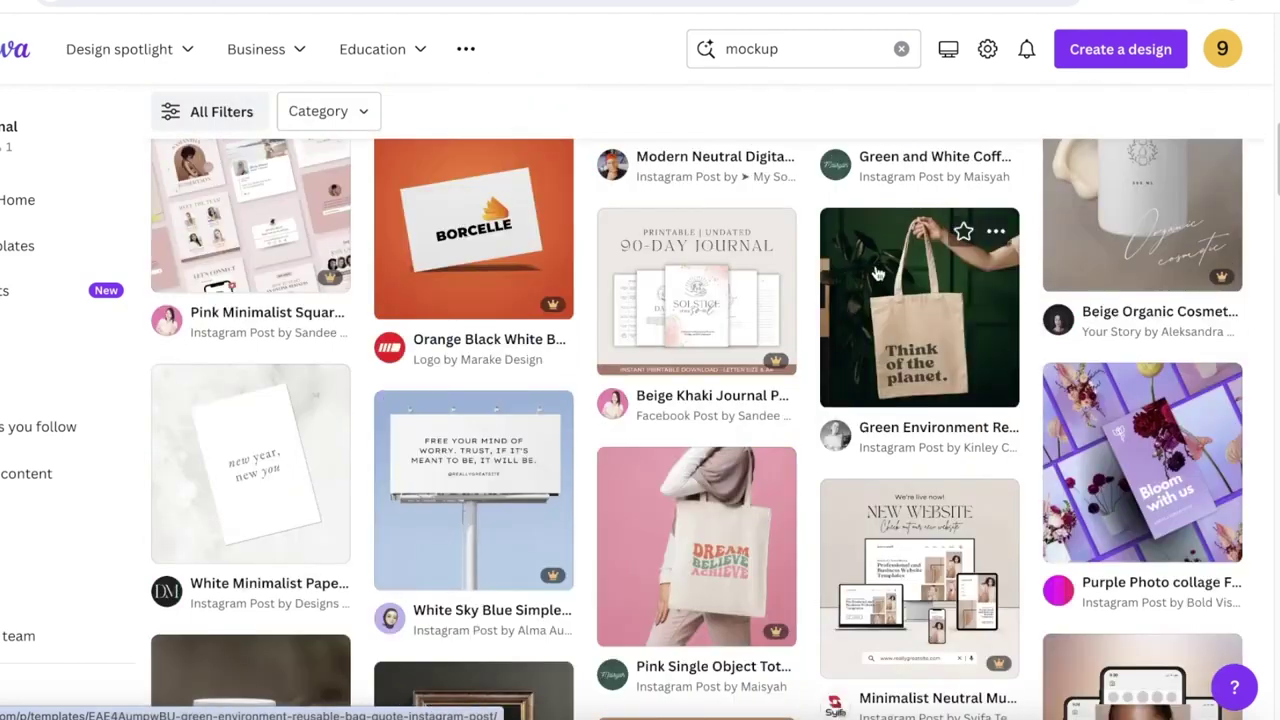
pyautogui.scroll(8, 876, 274)
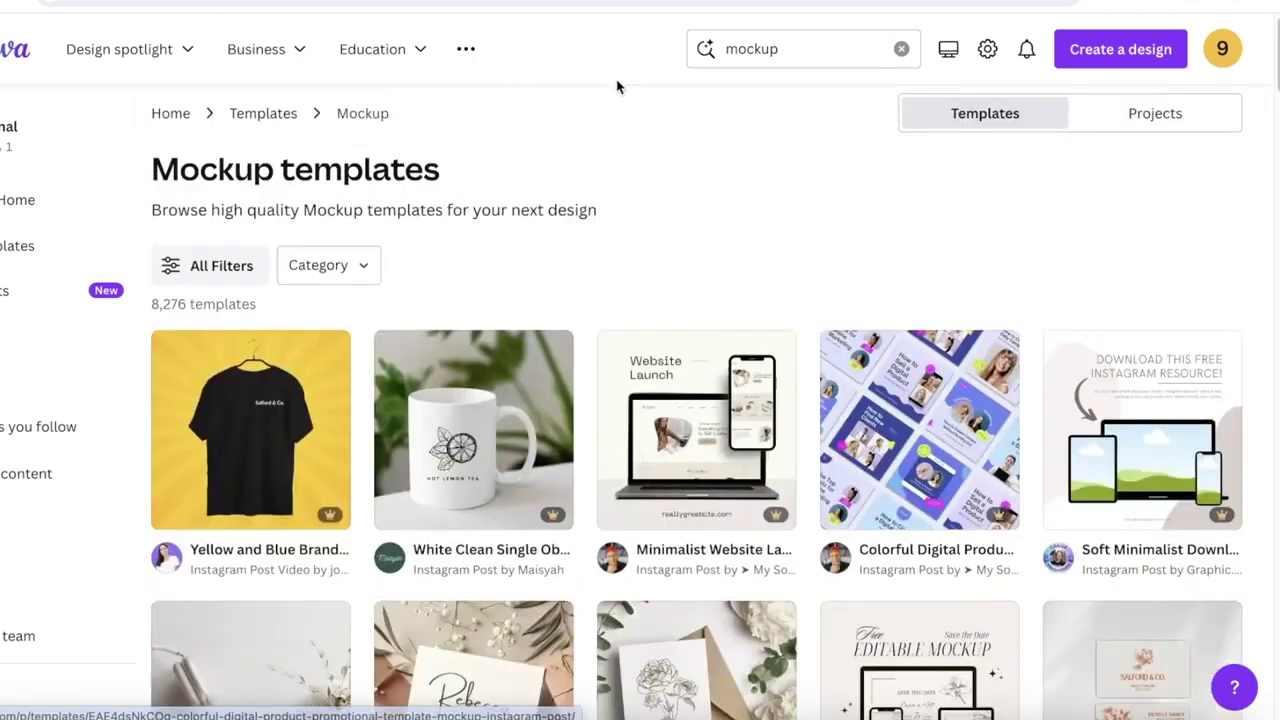
# - Refine the template search to "tote mockup" and browse the tote bag templates
pyautogui.click(741, 55)
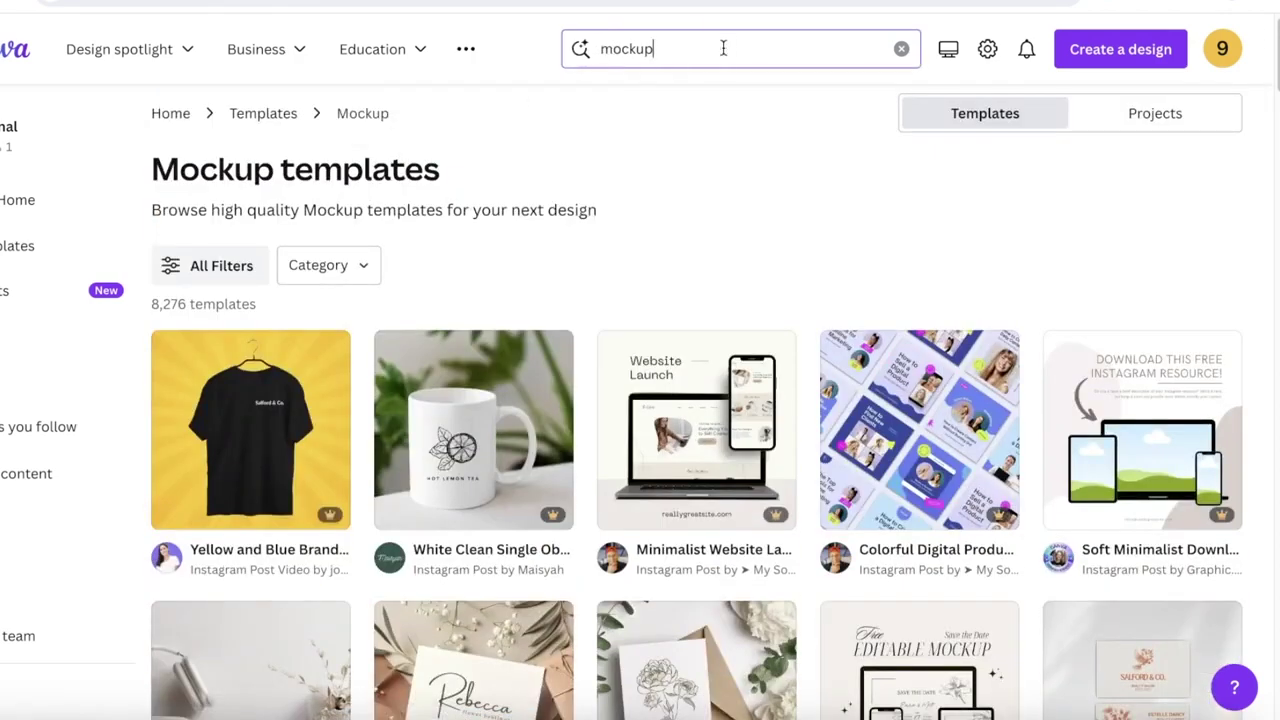
pyautogui.click(603, 48)
pyautogui.write('tote')
pyautogui.press('Return')
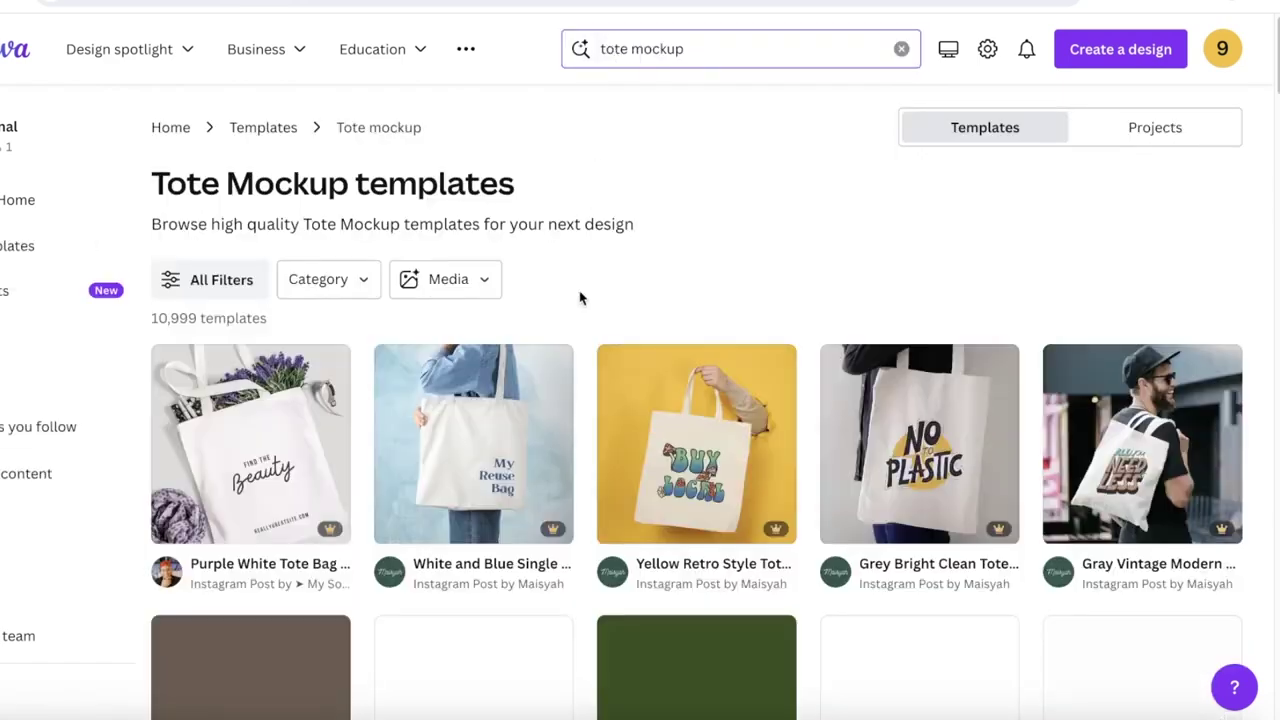
pyautogui.scroll(-3, 1260, 410)
pyautogui.scroll(-4, 232, 447)
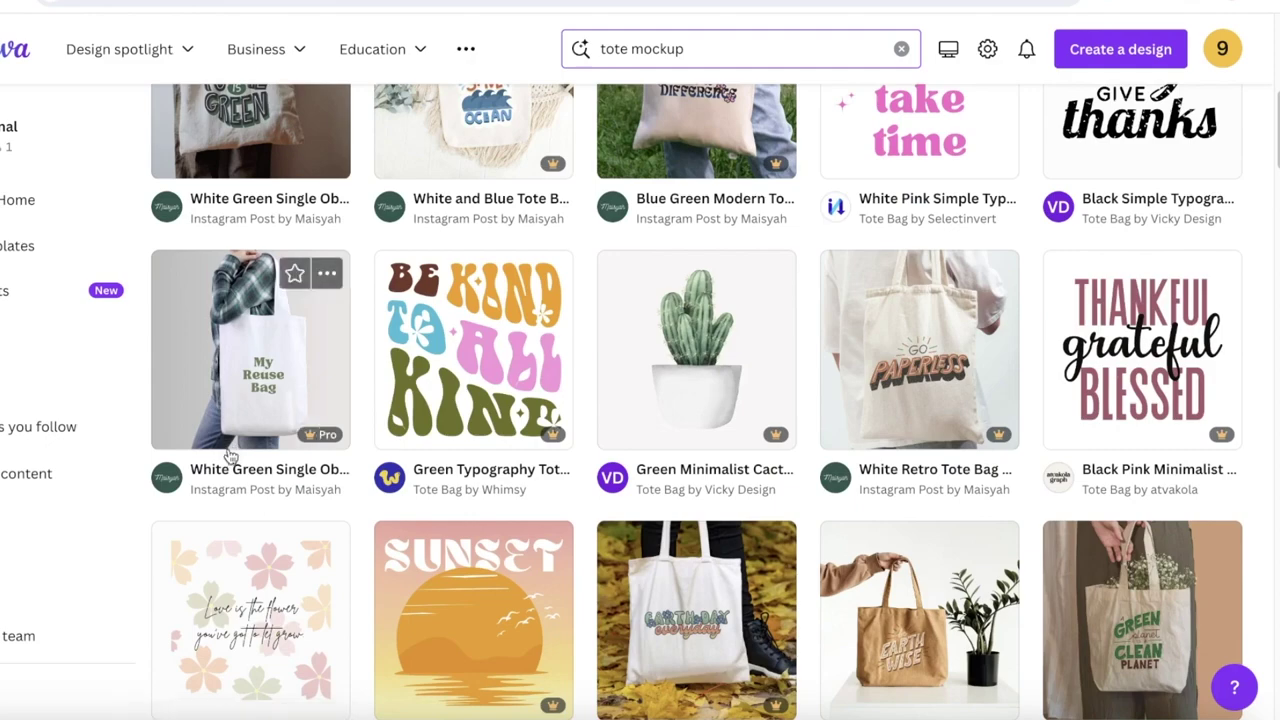
pyautogui.scroll(-3, 226, 407)
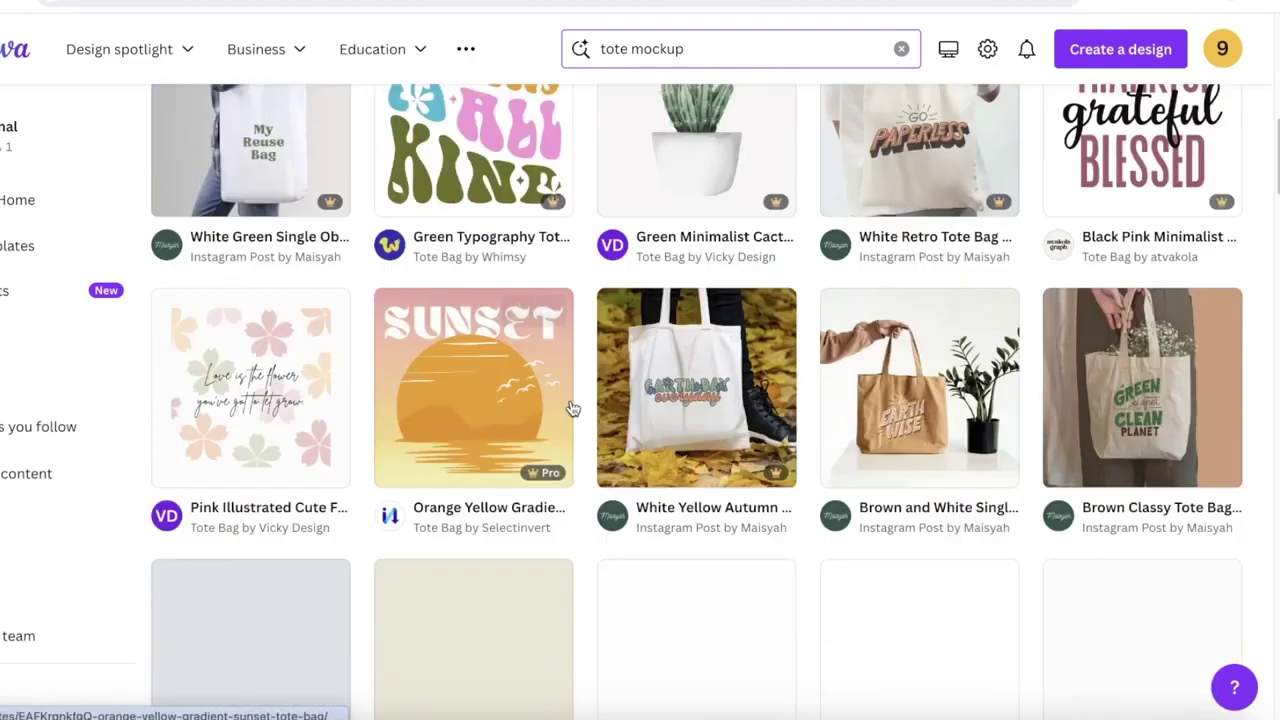
# - Look through the tote mockup results and preview the White and Blue Single Object Canvas Tote Bag Mockup template
pyautogui.scroll(5, 573, 408)
pyautogui.scroll(3, 417, 428)
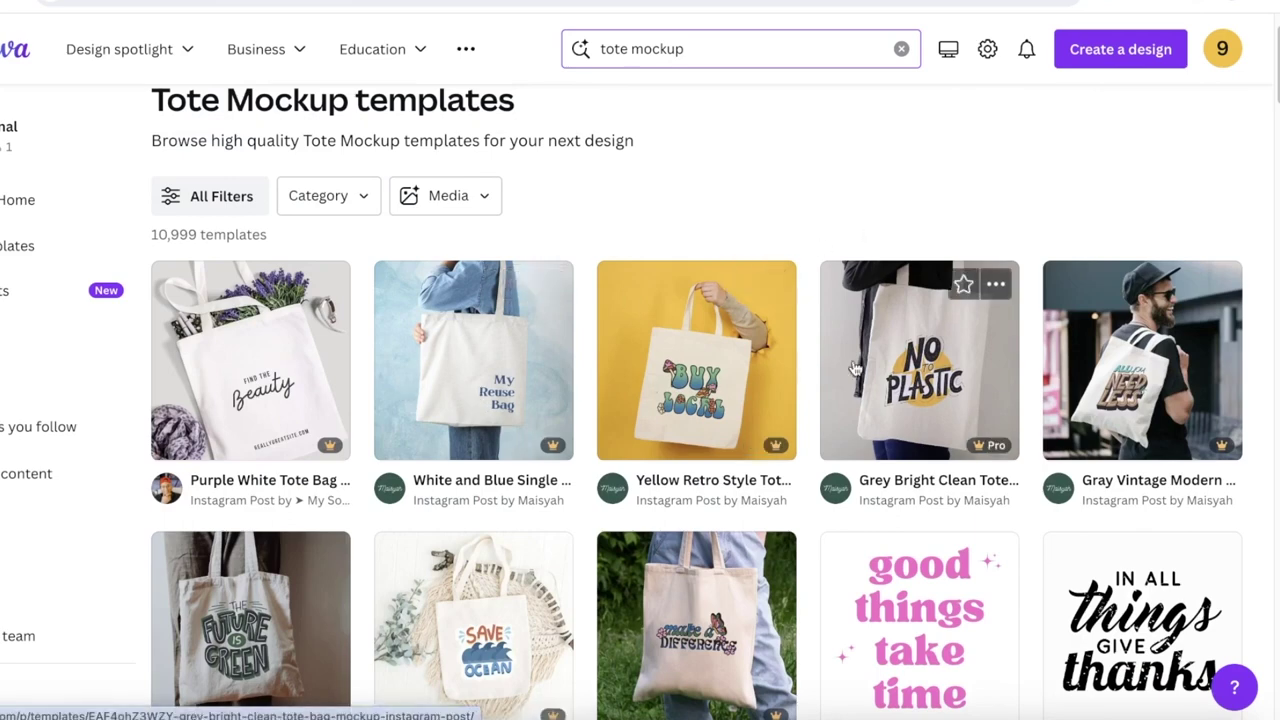
pyautogui.click(504, 380)
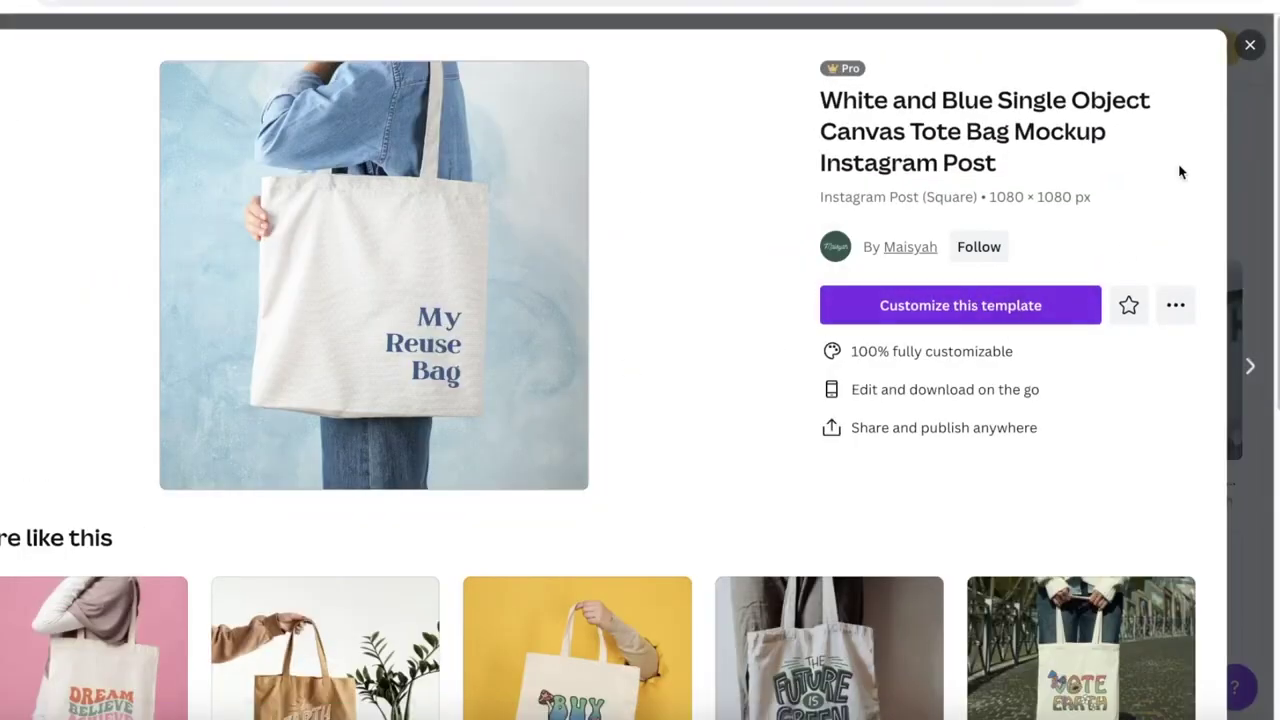
pyautogui.click(1250, 45)
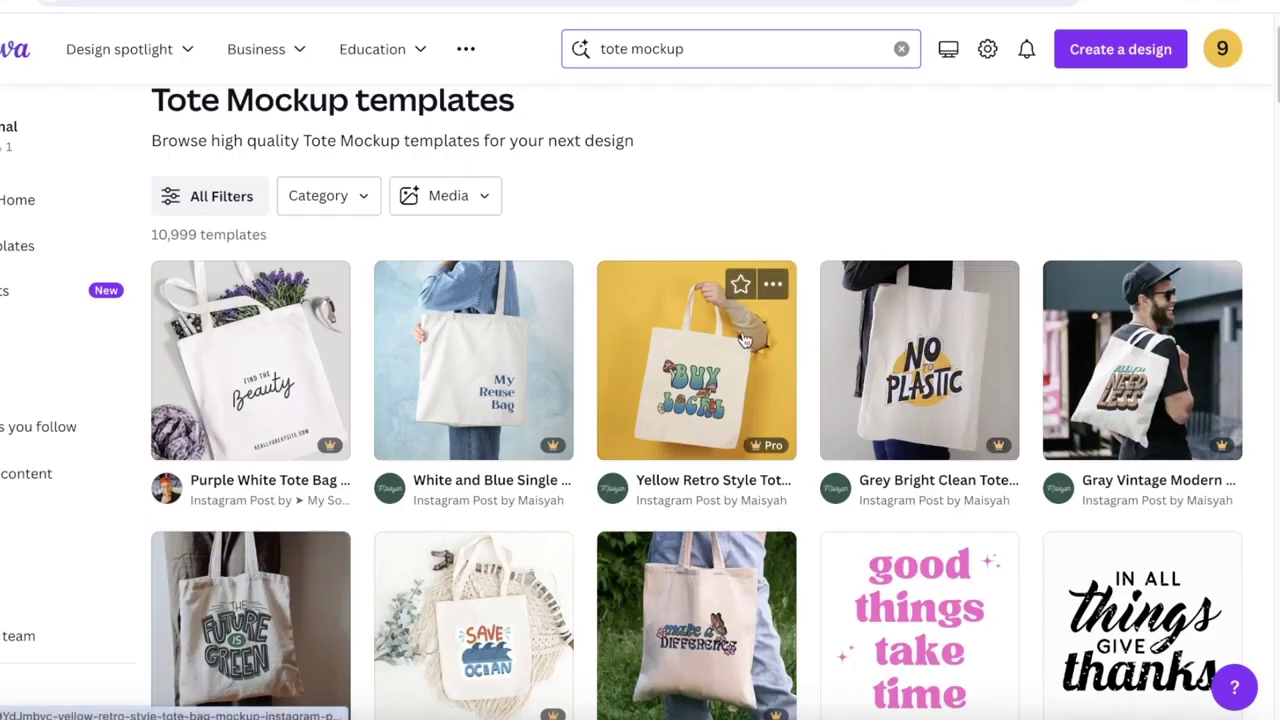
# - Open the Grey Bright Clean Tote Bag Mockup Instagram Post template for customizing
pyautogui.click(880, 352)
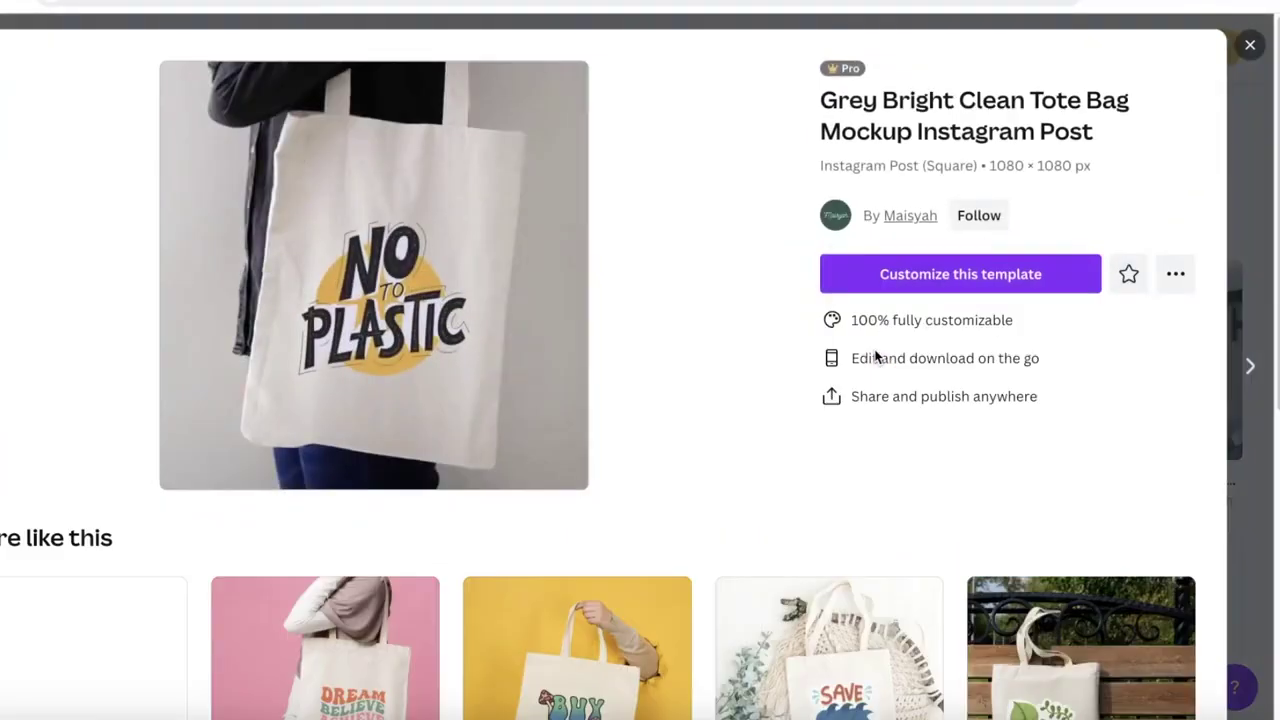
pyautogui.scroll(-3, 877, 360)
pyautogui.scroll(5, 1006, 277)
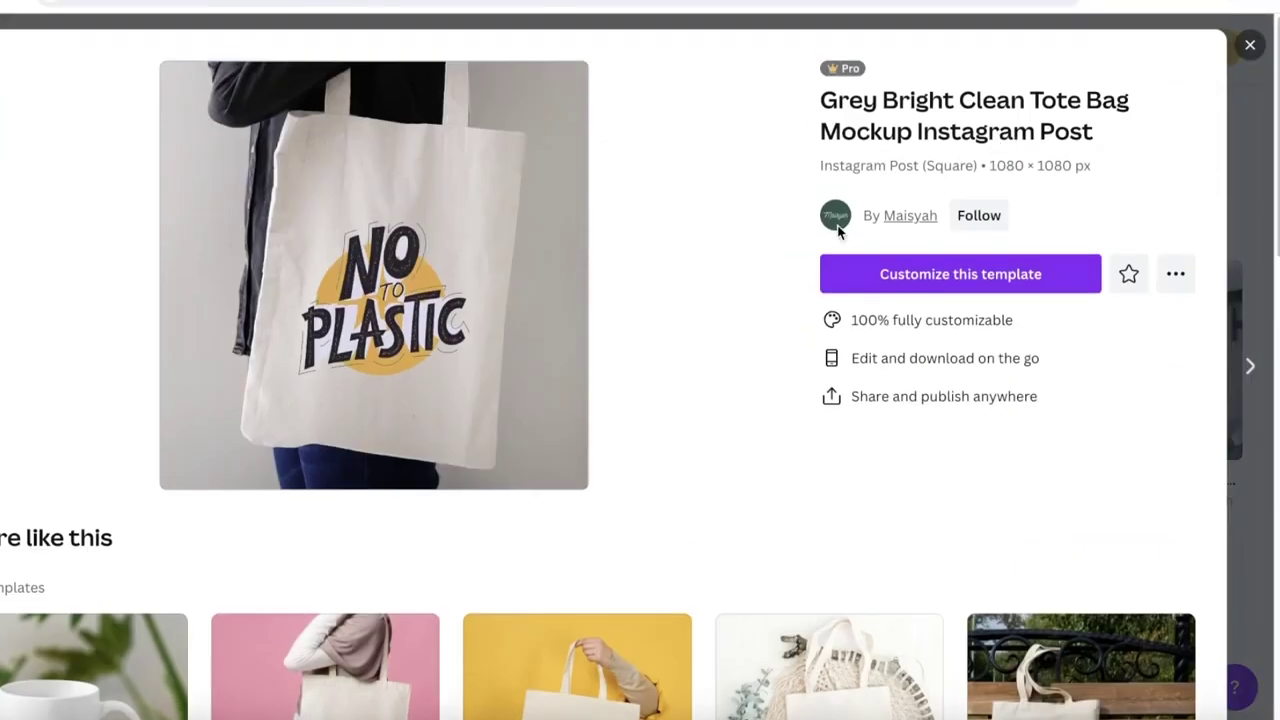
pyautogui.click(886, 275)
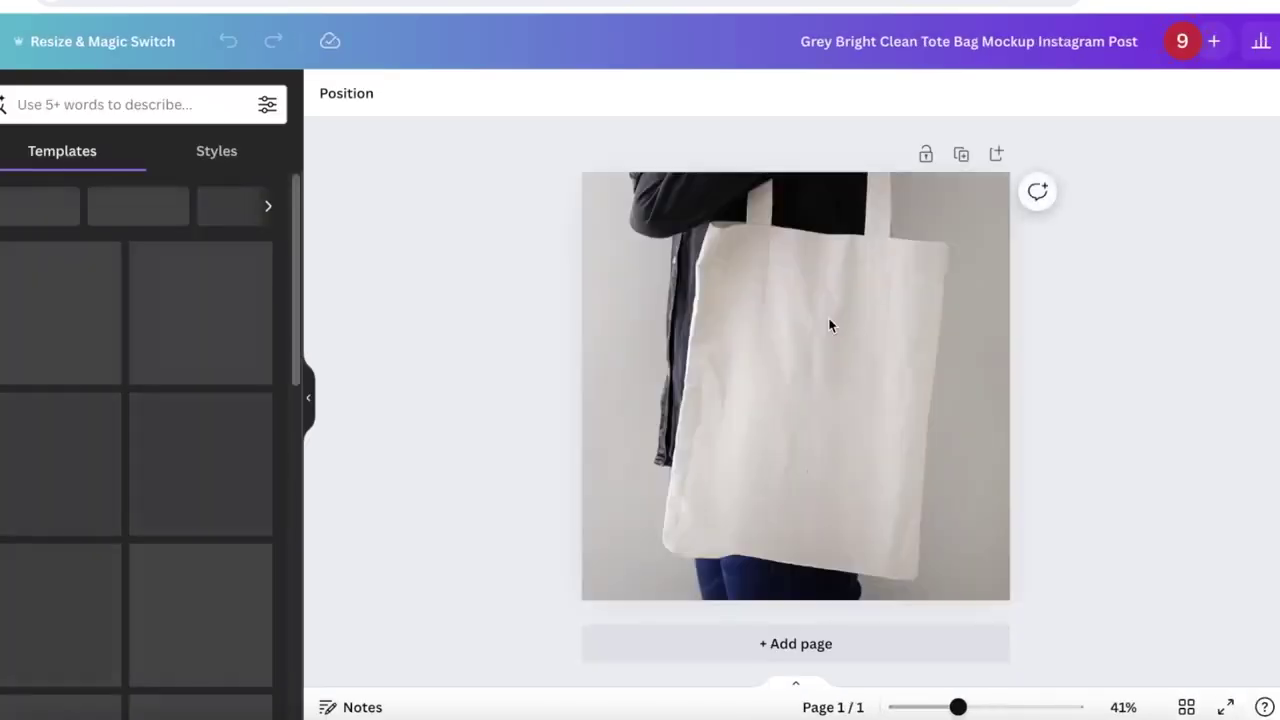
# - Delete the original "No to Plastic" artwork elements from the bag so only the blank tote photo remains
pyautogui.click(763, 380)
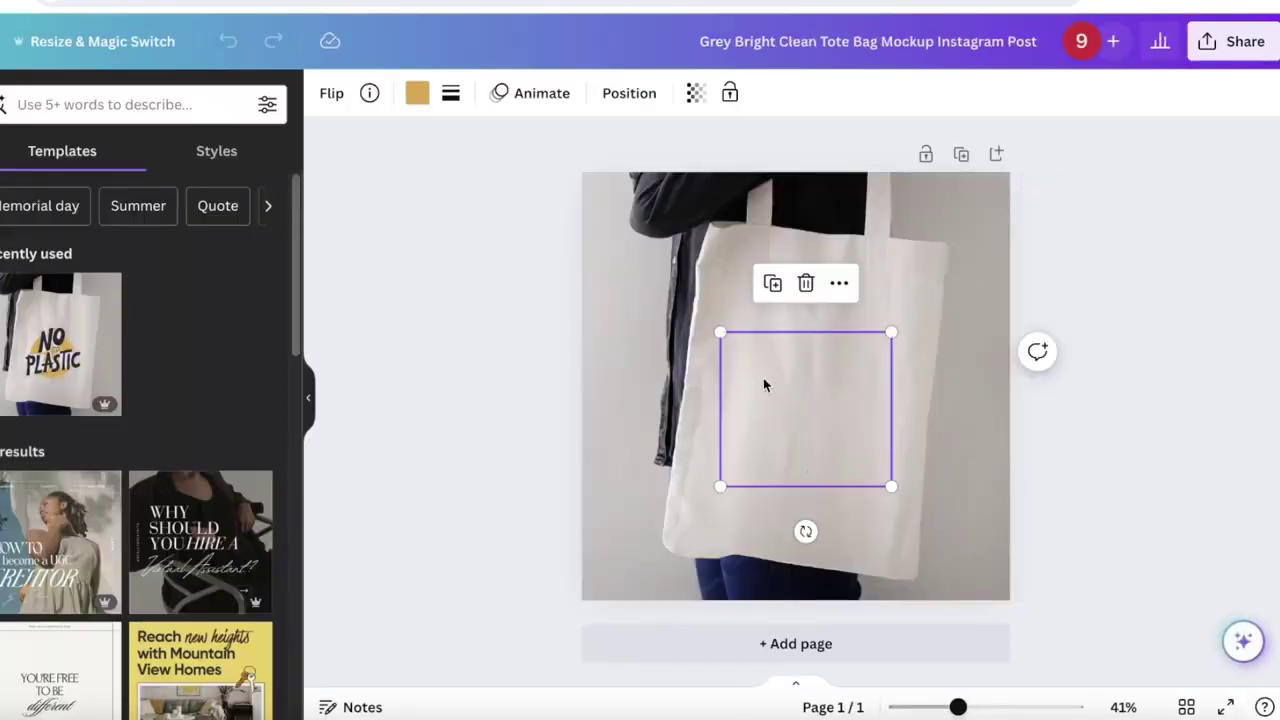
pyautogui.press('Delete')
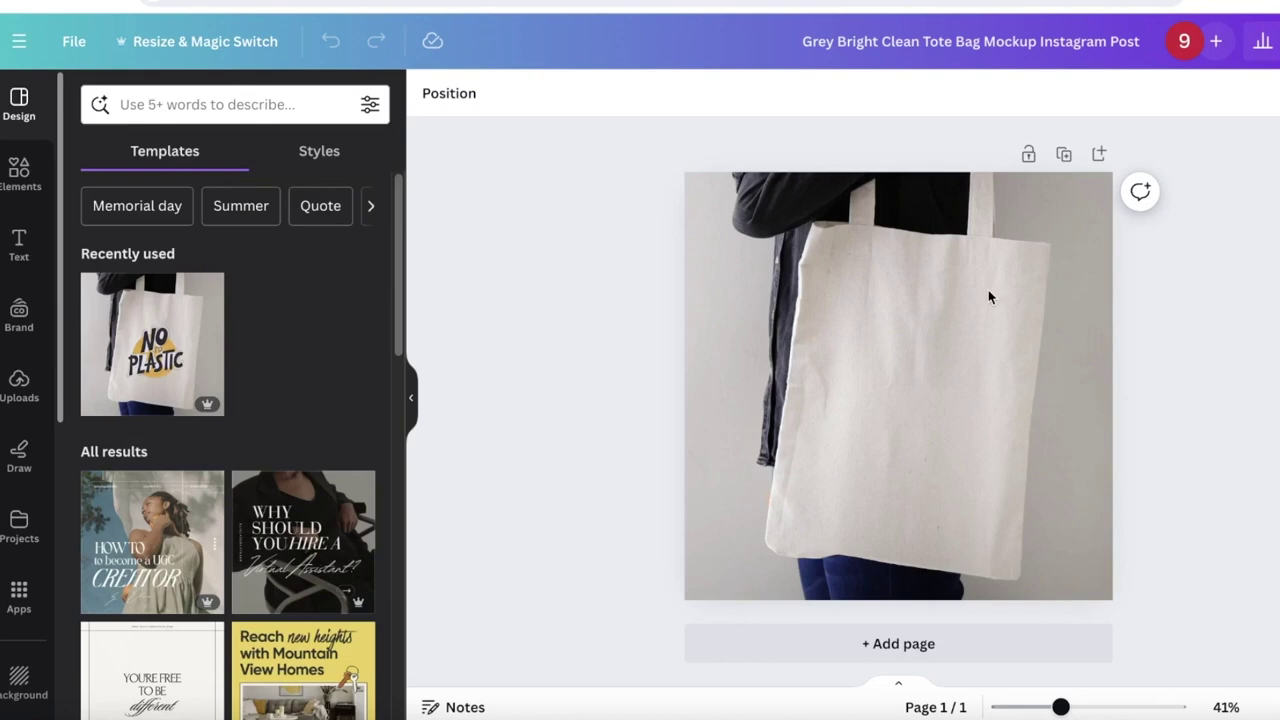
pyautogui.click(988, 297)
pyautogui.click(1154, 297)
pyautogui.click(926, 400)
pyautogui.moveTo(949, 400); pyautogui.dragTo(832, 361)
pyautogui.press('Delete')
pyautogui.click(835, 330)
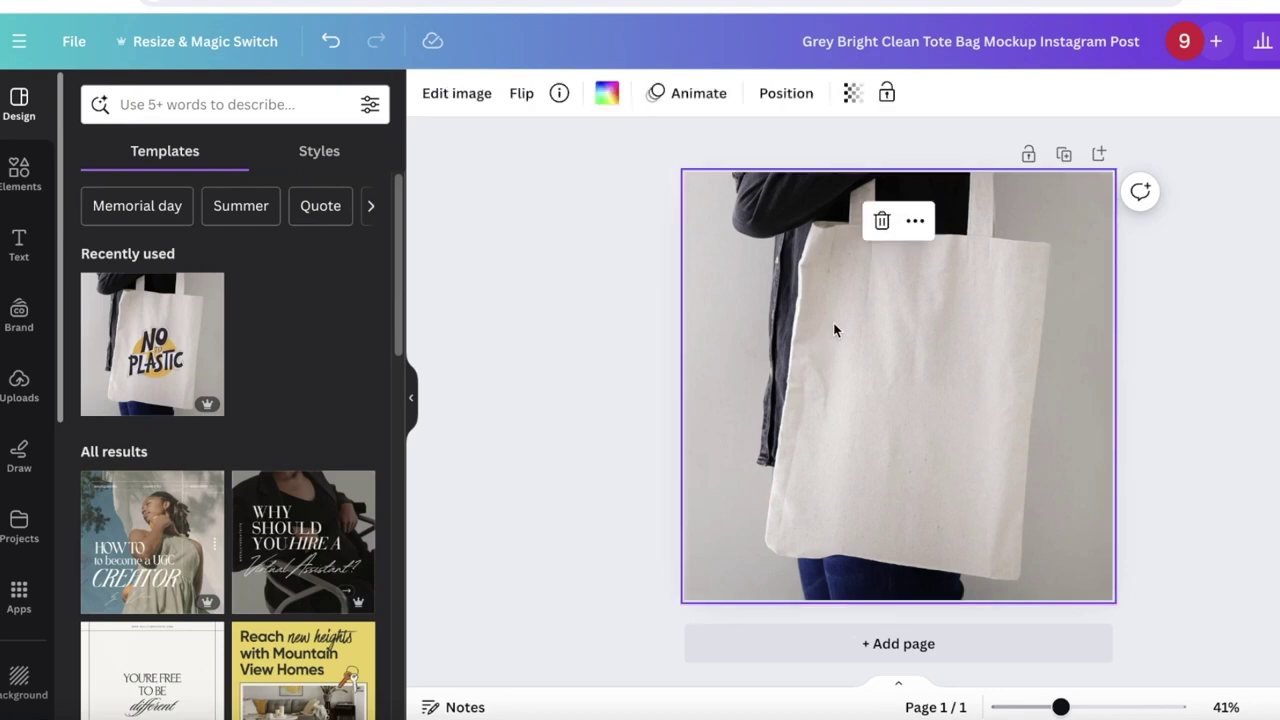
pyautogui.click(915, 345)
pyautogui.click(918, 349)
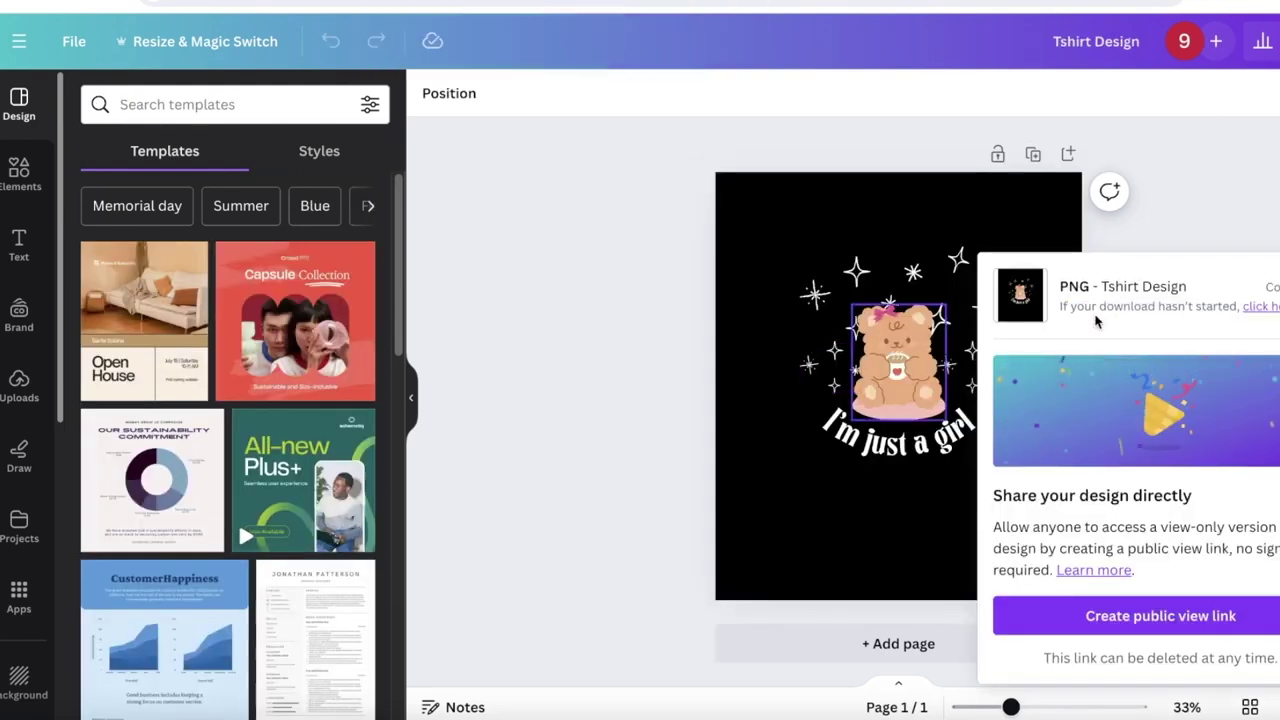
# - Dismiss the T-shirt design's download message and try to add the exported file to the tote mockup's uploads
pyautogui.click(1268, 233)
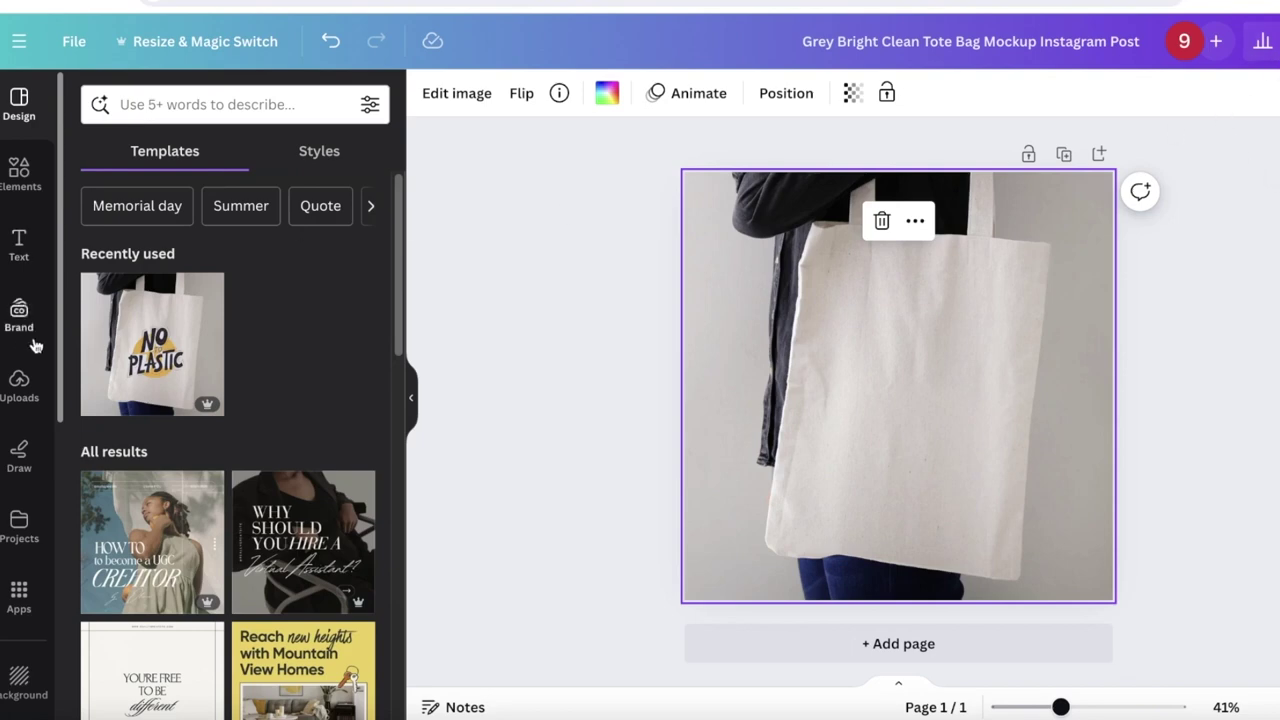
pyautogui.click(1235, 3)
pyautogui.moveTo(1114, 77); pyautogui.dragTo(106, 357)
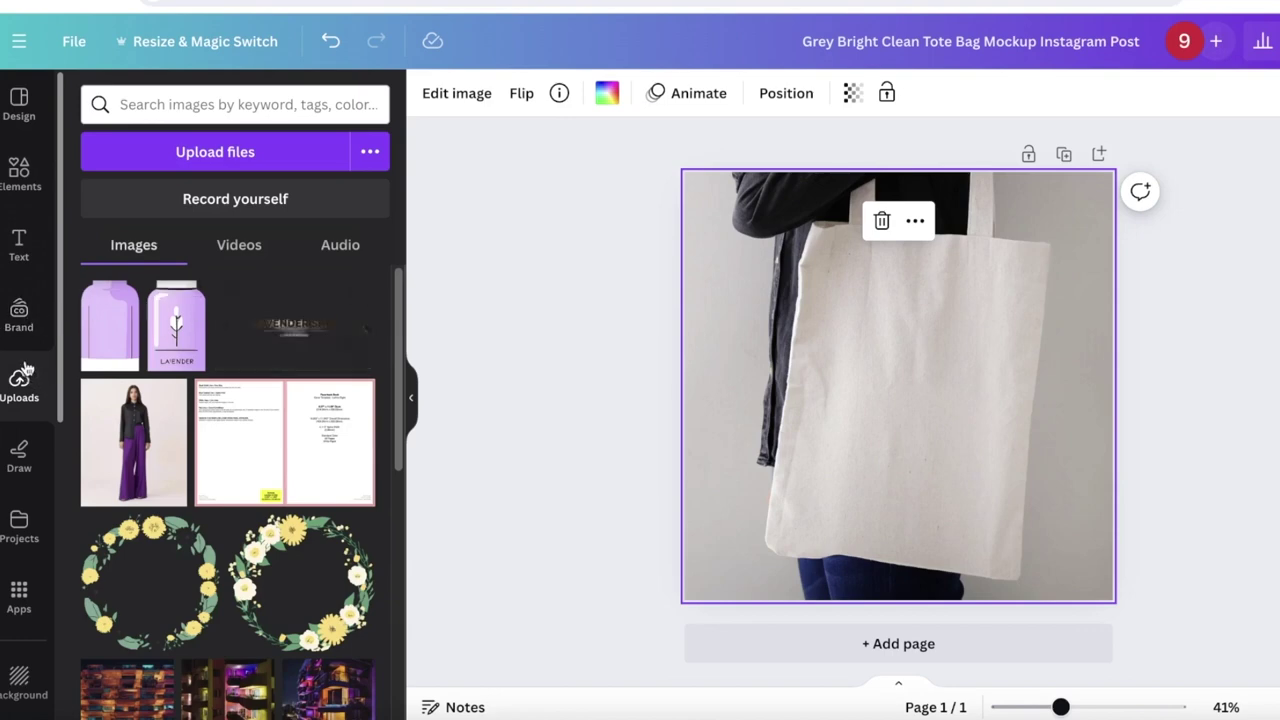
# - Search Canva's apps for "background remover" and open the Background Eraser app
pyautogui.click(24, 588)
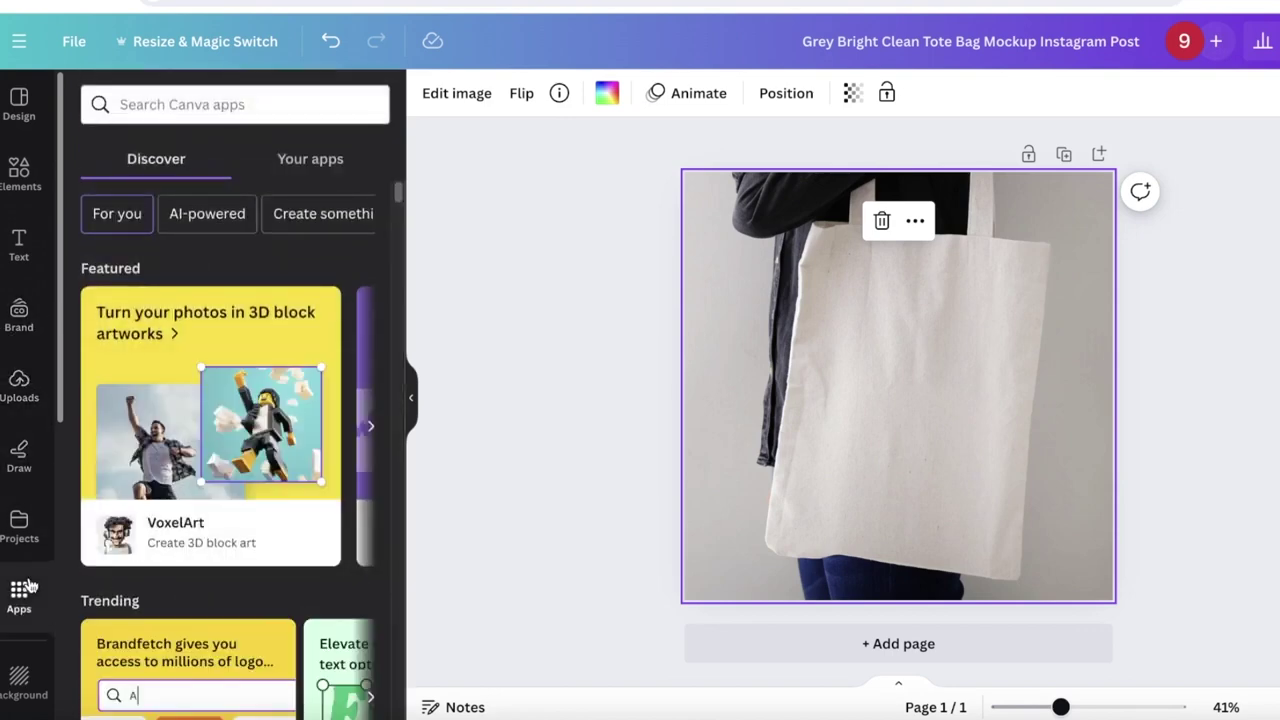
pyautogui.click(184, 106)
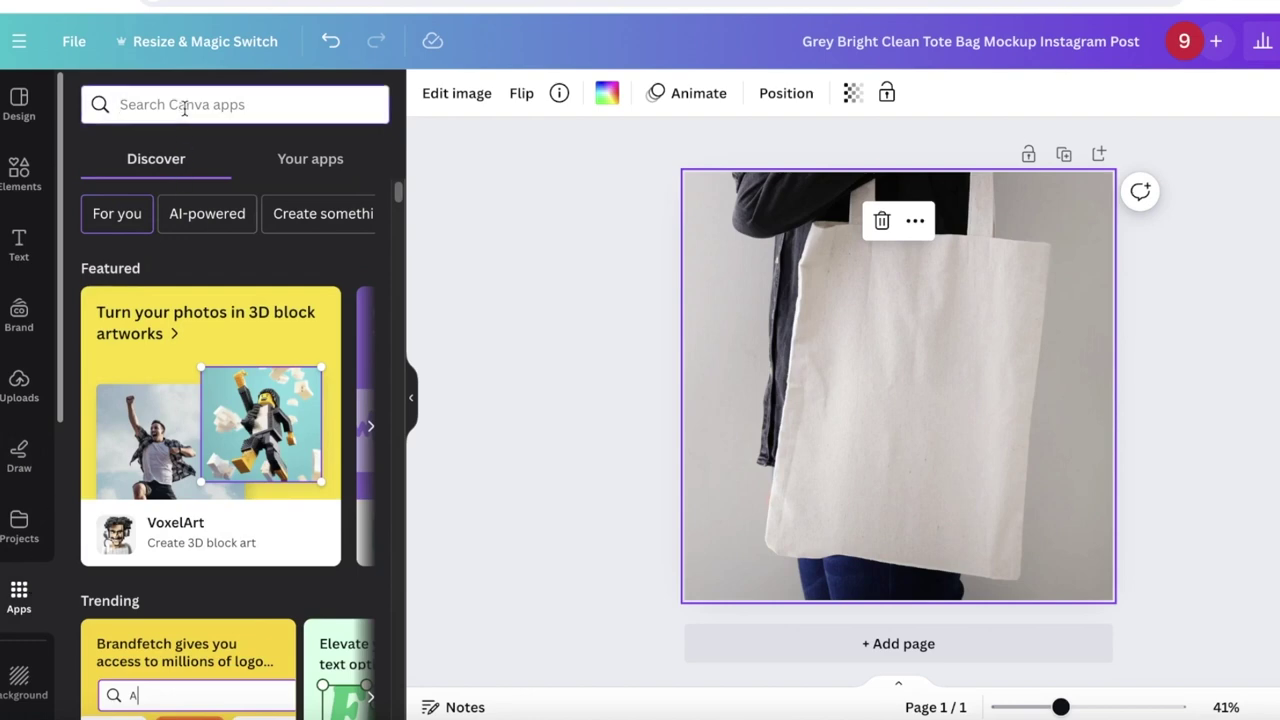
pyautogui.write('backgrou')
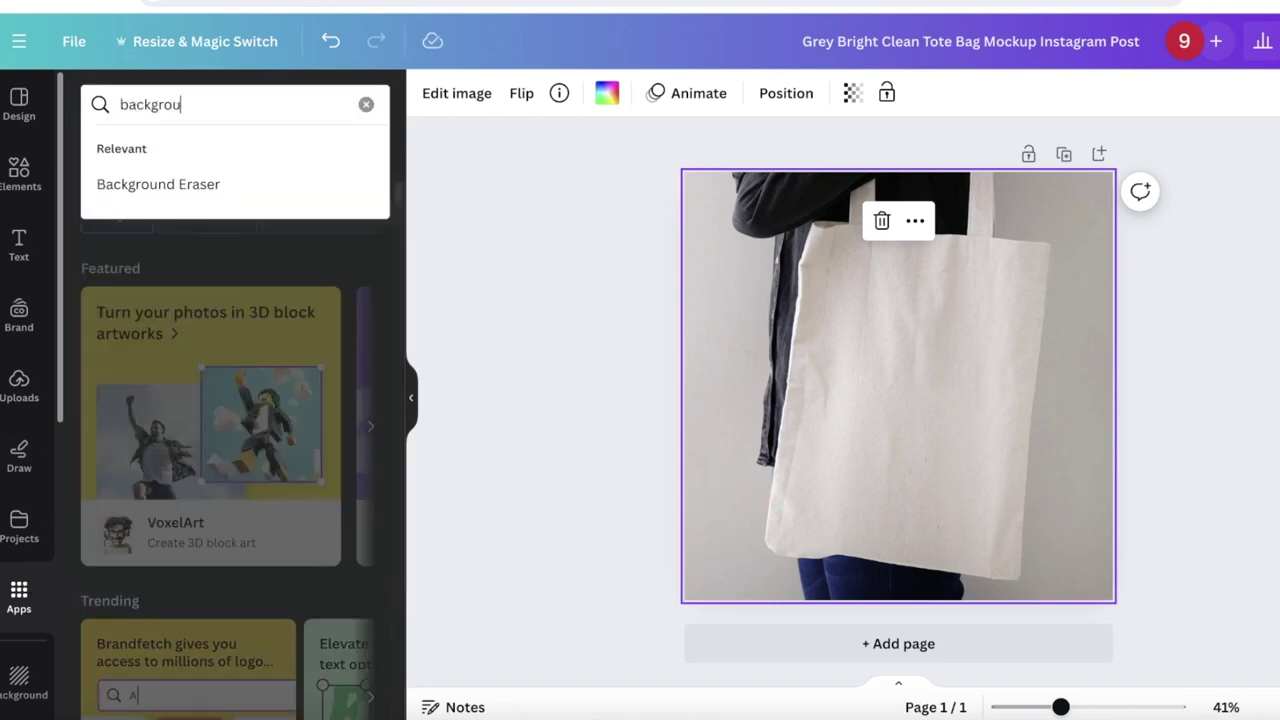
pyautogui.write('nd remover')
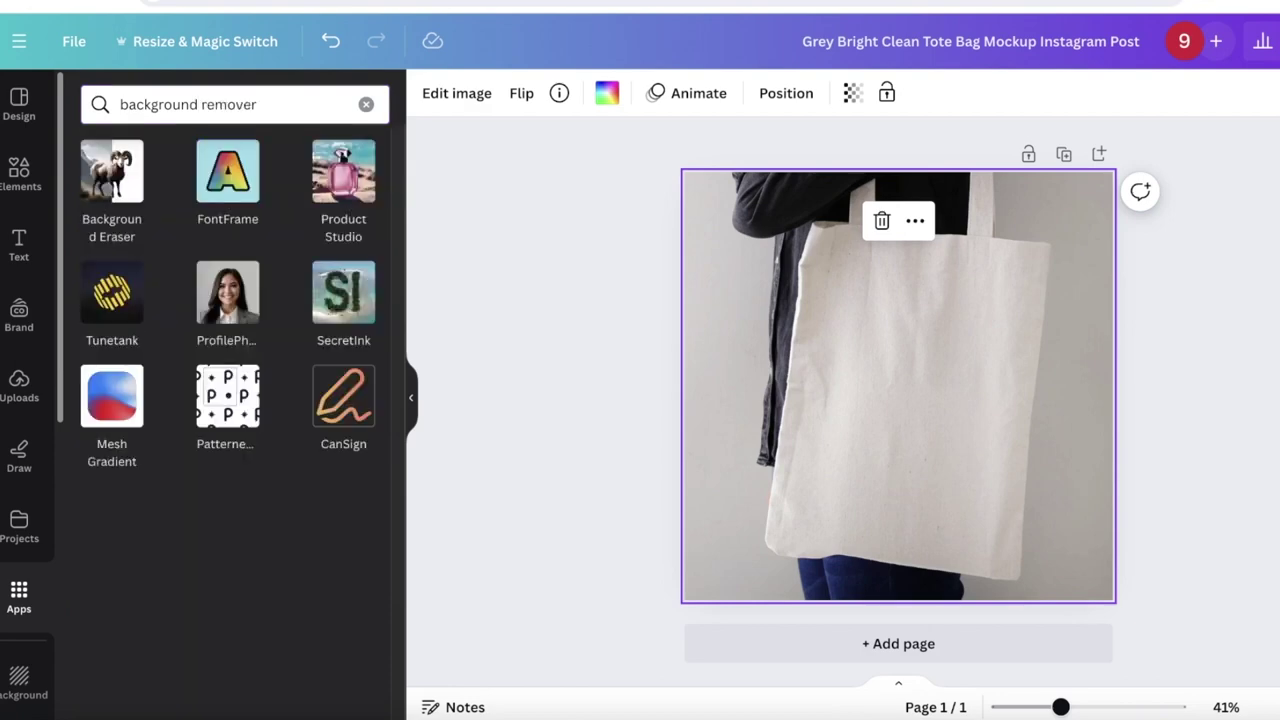
pyautogui.click(94, 194)
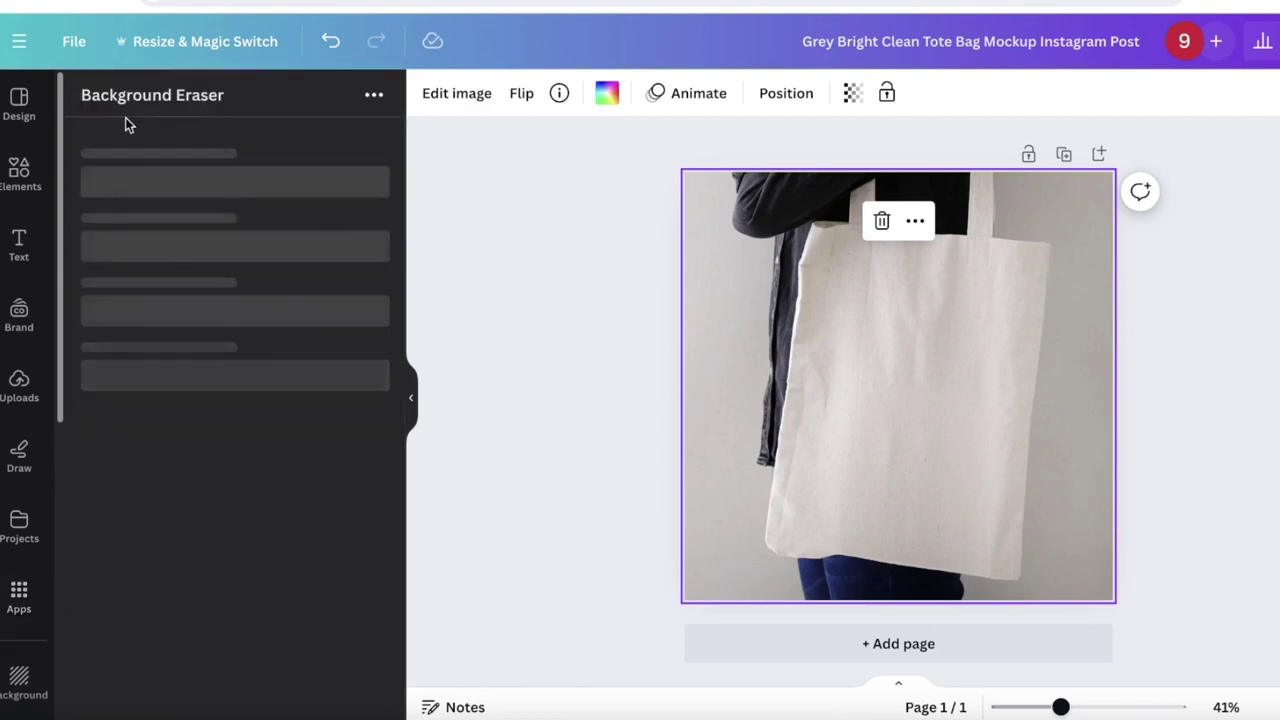
# - Load Tshirt Design.png from Downloads into Background Eraser, remove its background and add the result to the tote mockup
pyautogui.click(223, 228)
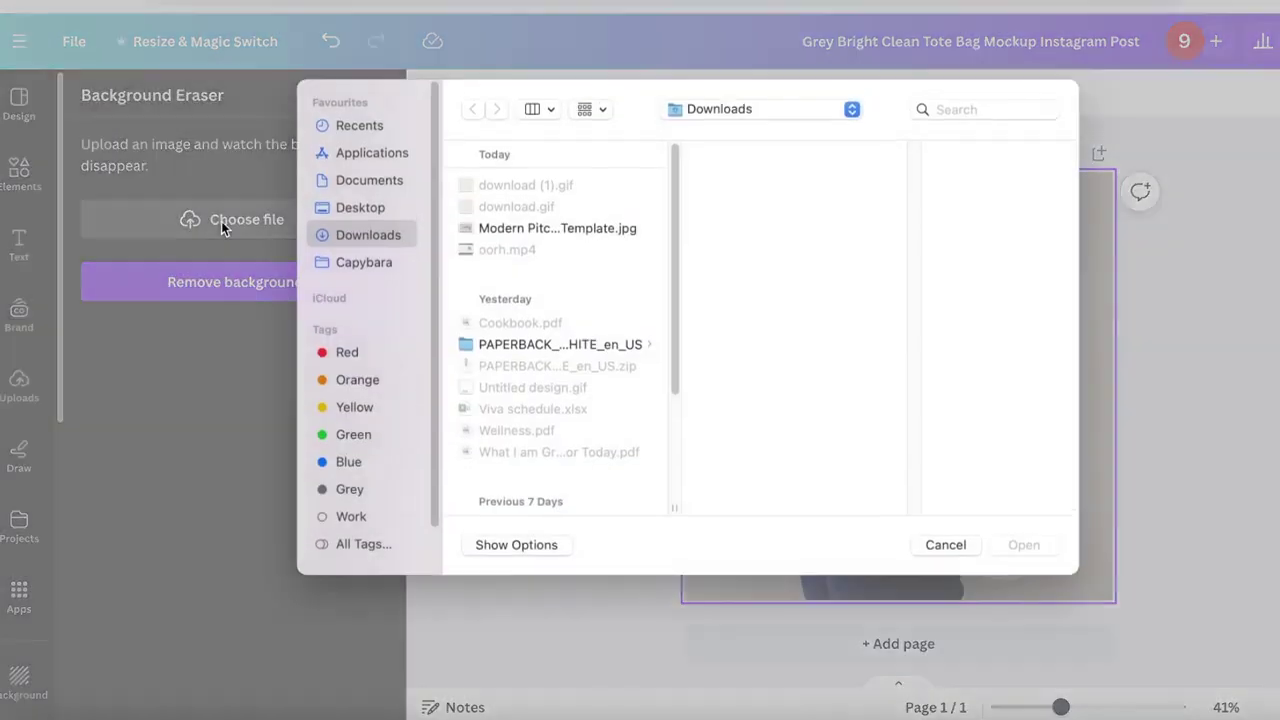
pyautogui.click(603, 234)
pyautogui.click(587, 292)
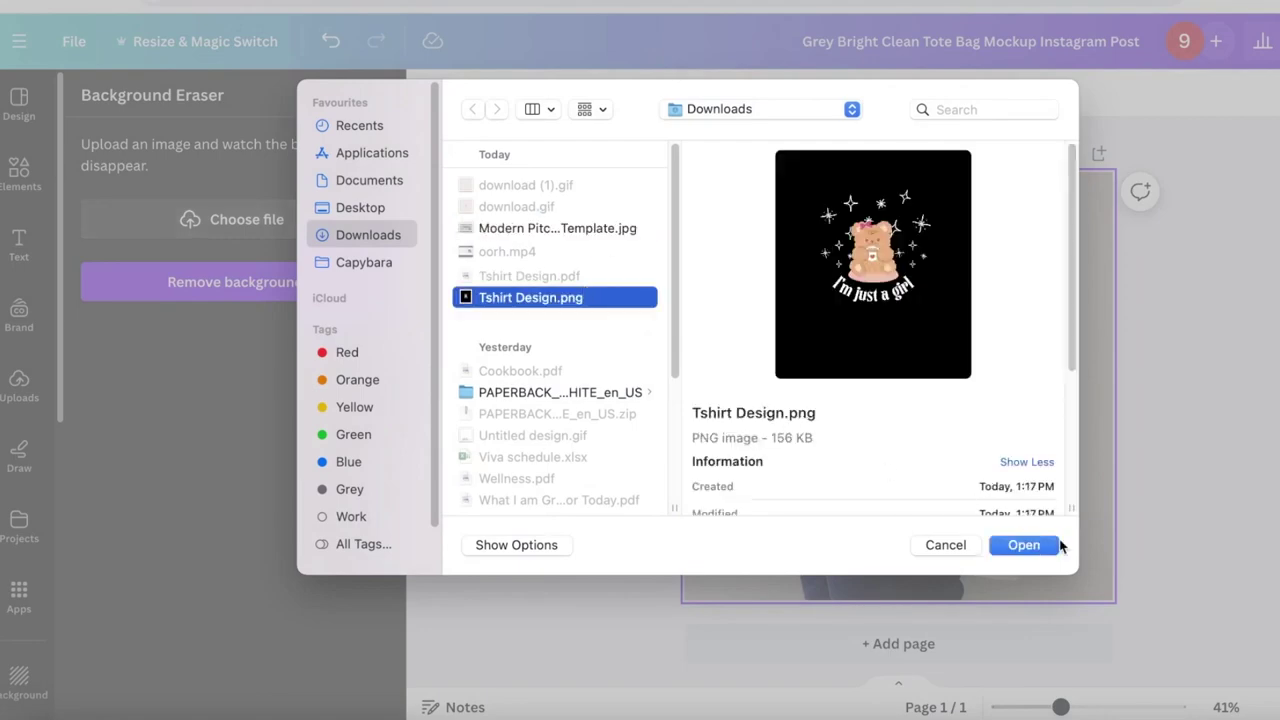
pyautogui.click(1050, 545)
pyautogui.click(287, 528)
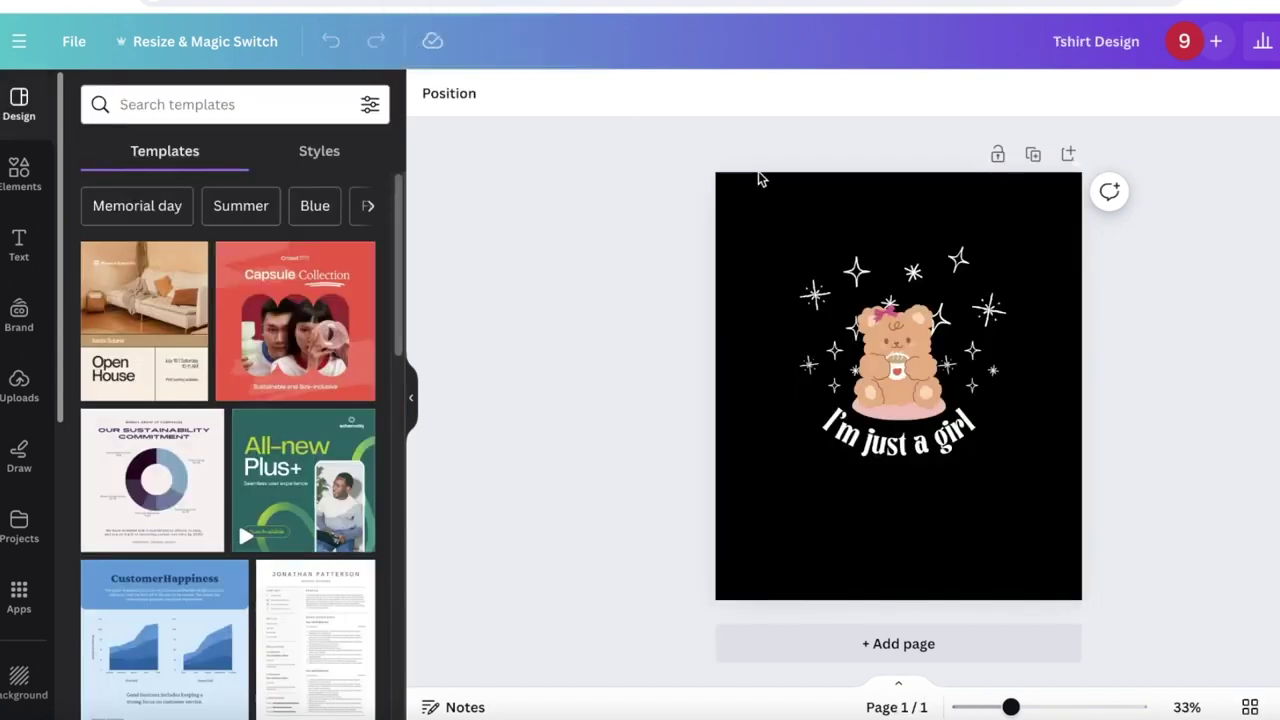
# - In the Tshirt Design file, recolor the white star graphics around the bear to black
pyautogui.click(760, 180)
pyautogui.click(430, 93)
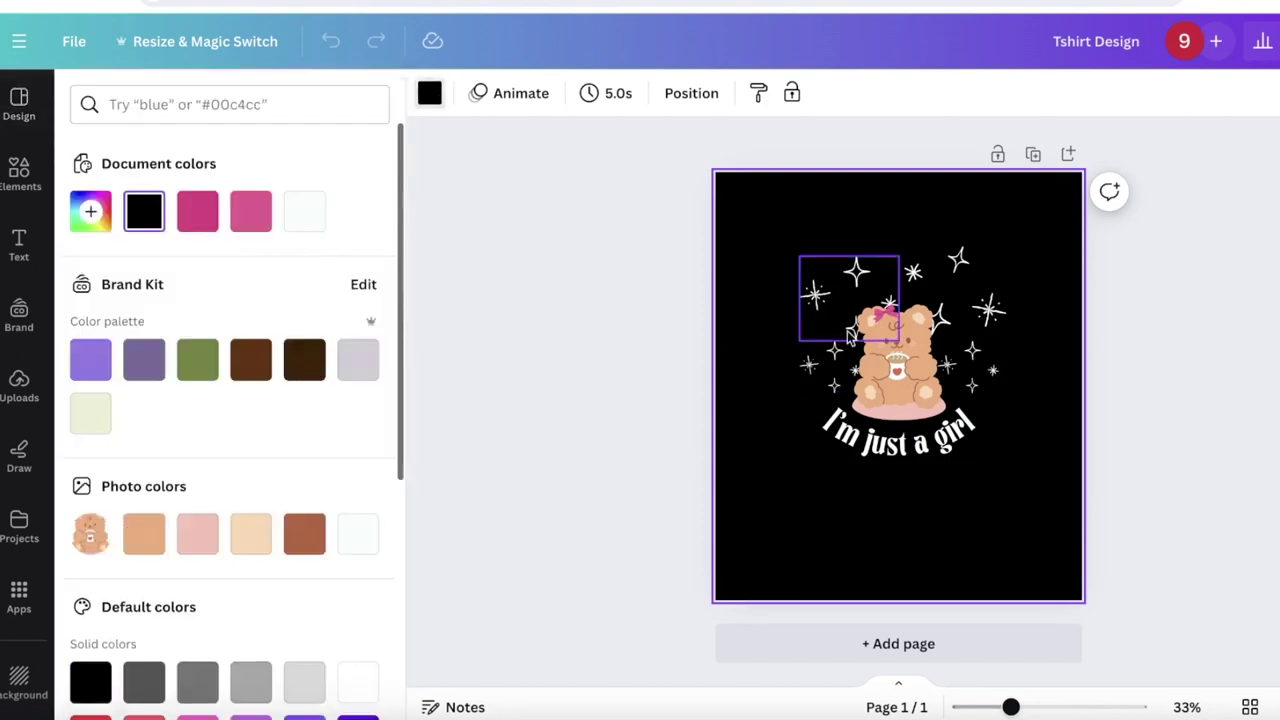
pyautogui.click(802, 284)
pyautogui.click(144, 211)
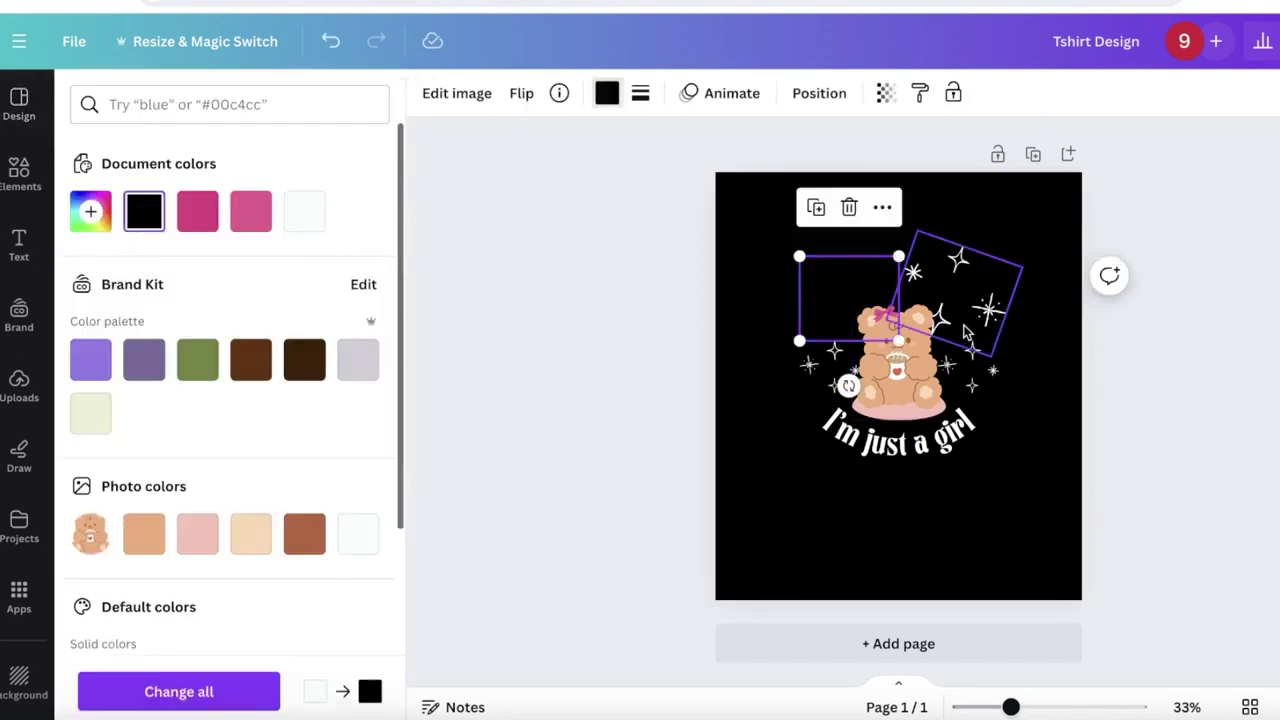
pyautogui.click(144, 211)
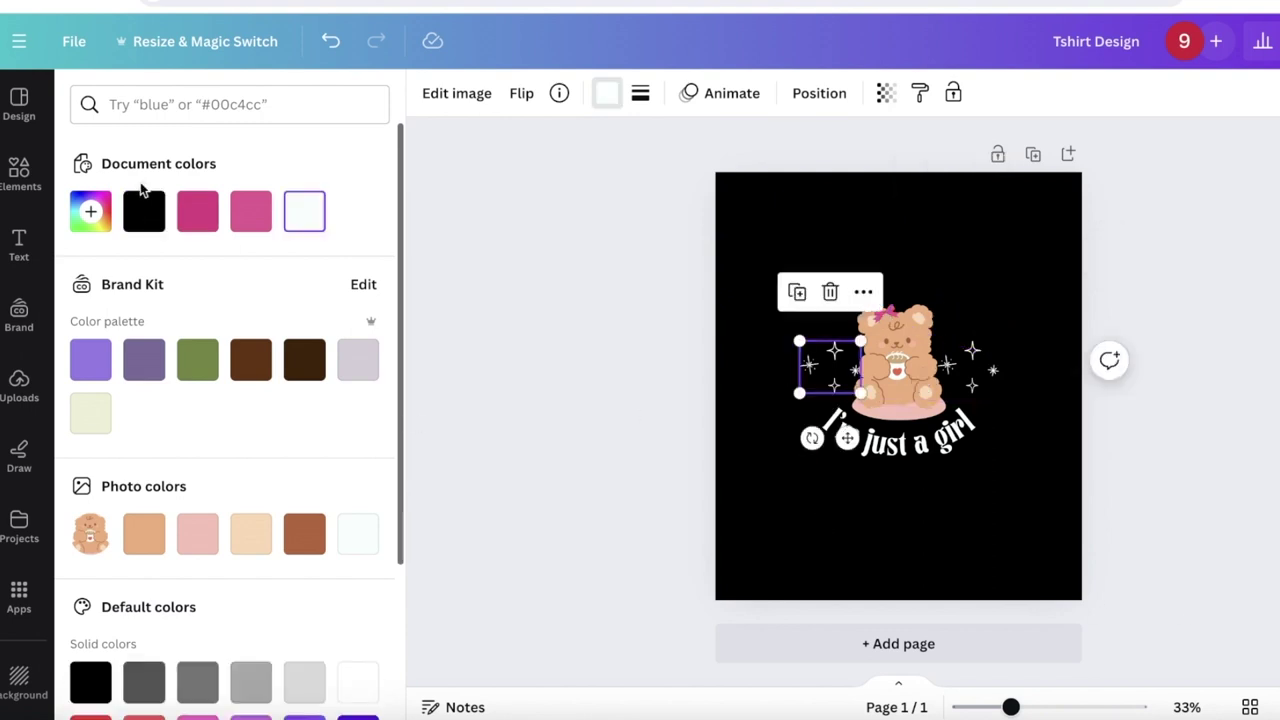
pyautogui.click(144, 211)
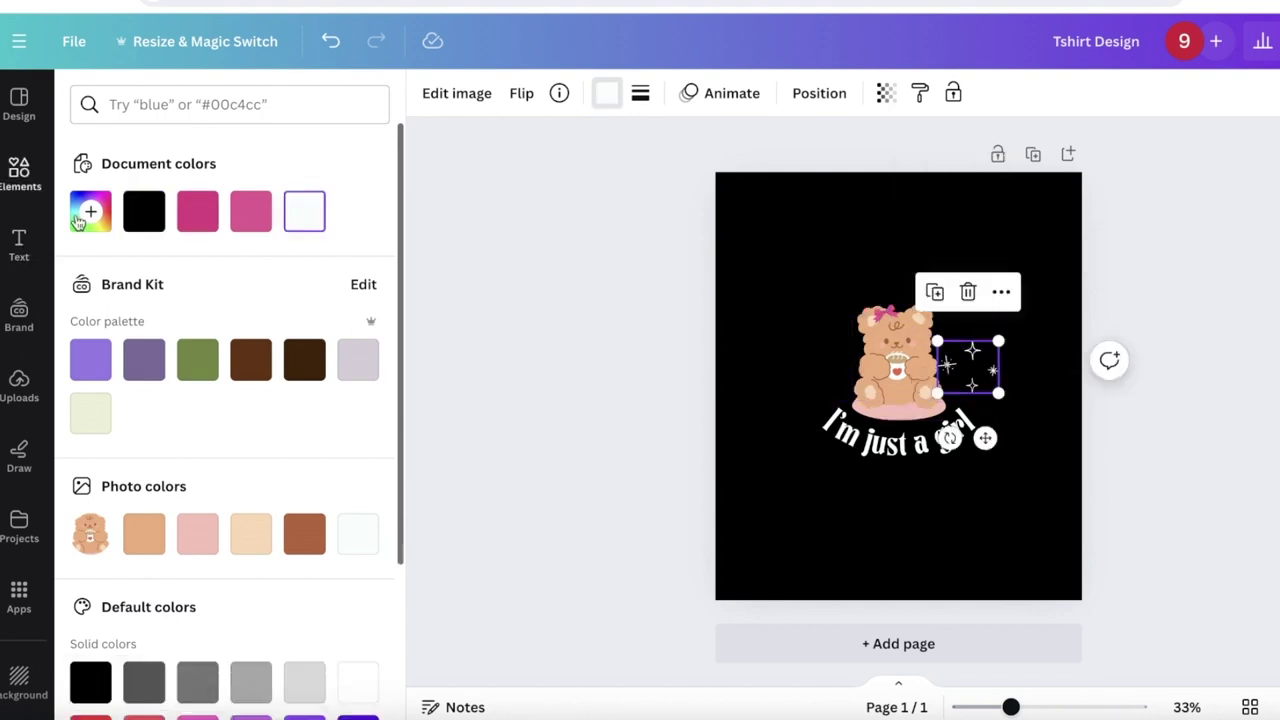
pyautogui.click(152, 214)
# - Change the curved "I'm just a girl" text color to black
pyautogui.click(858, 450)
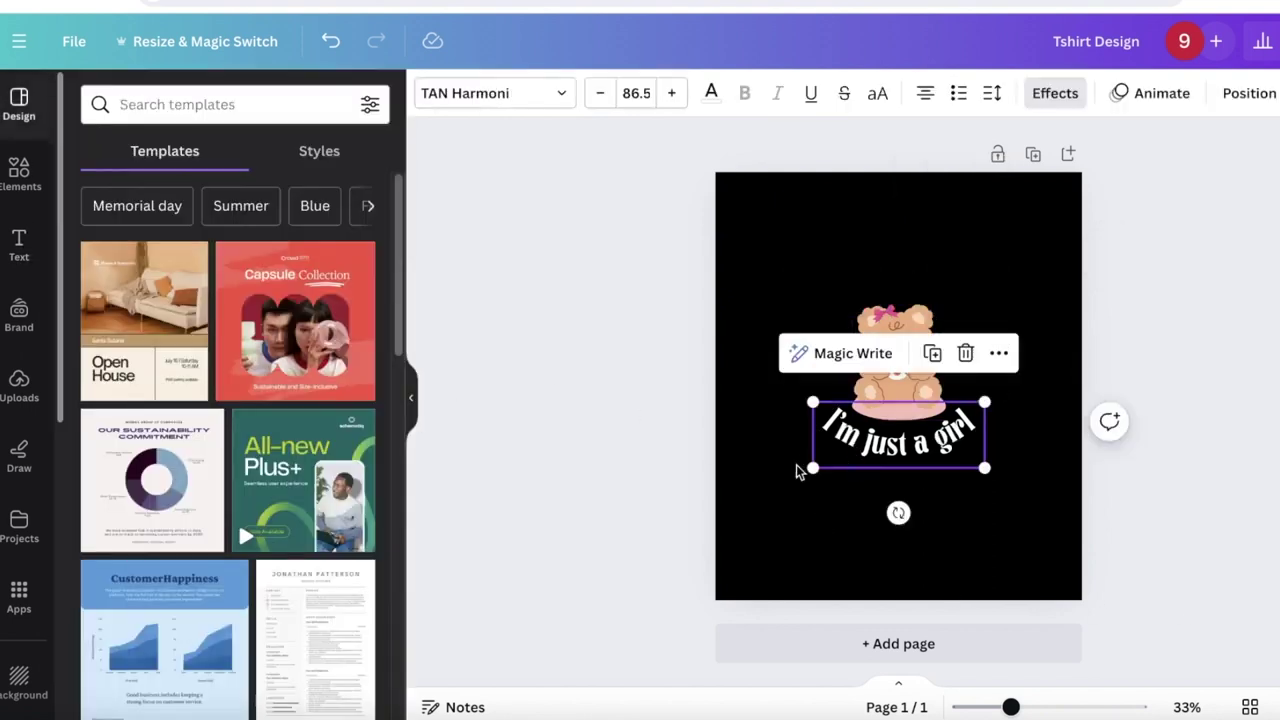
pyautogui.click(711, 93)
pyautogui.click(143, 210)
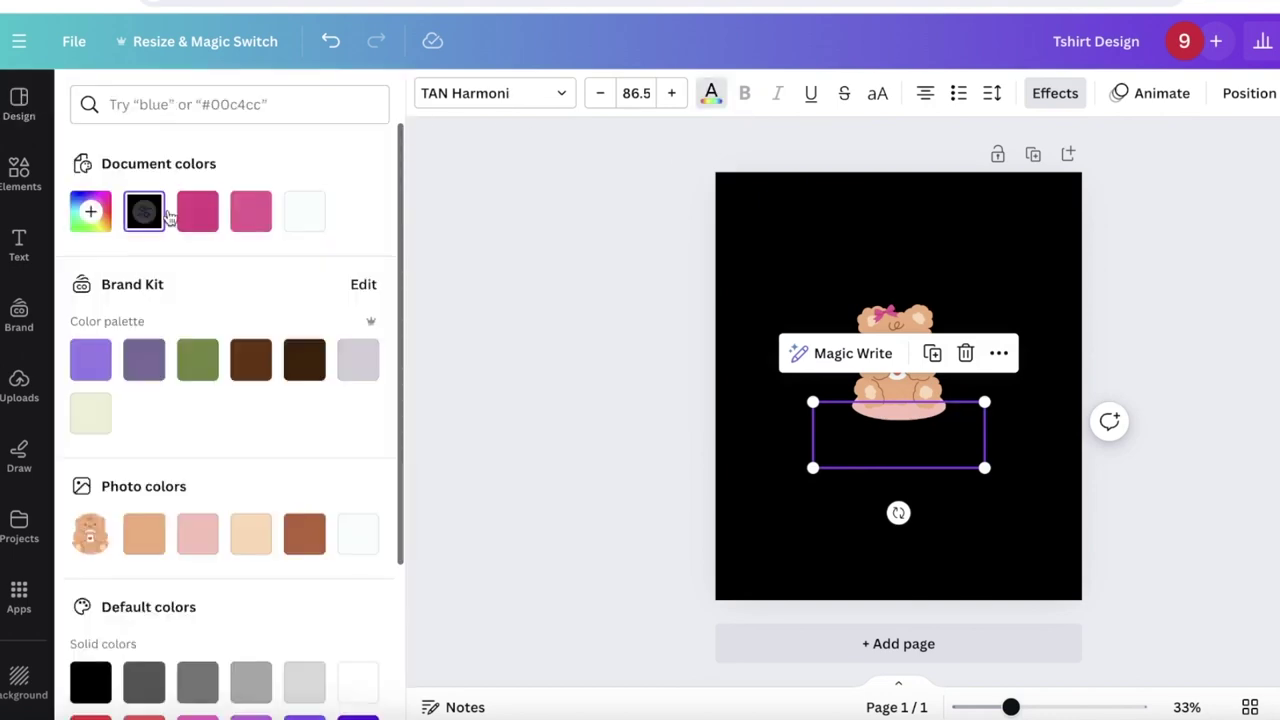
# - Change the T-shirt design's page background from black to the near-white photo color
pyautogui.click(806, 212)
pyautogui.click(430, 93)
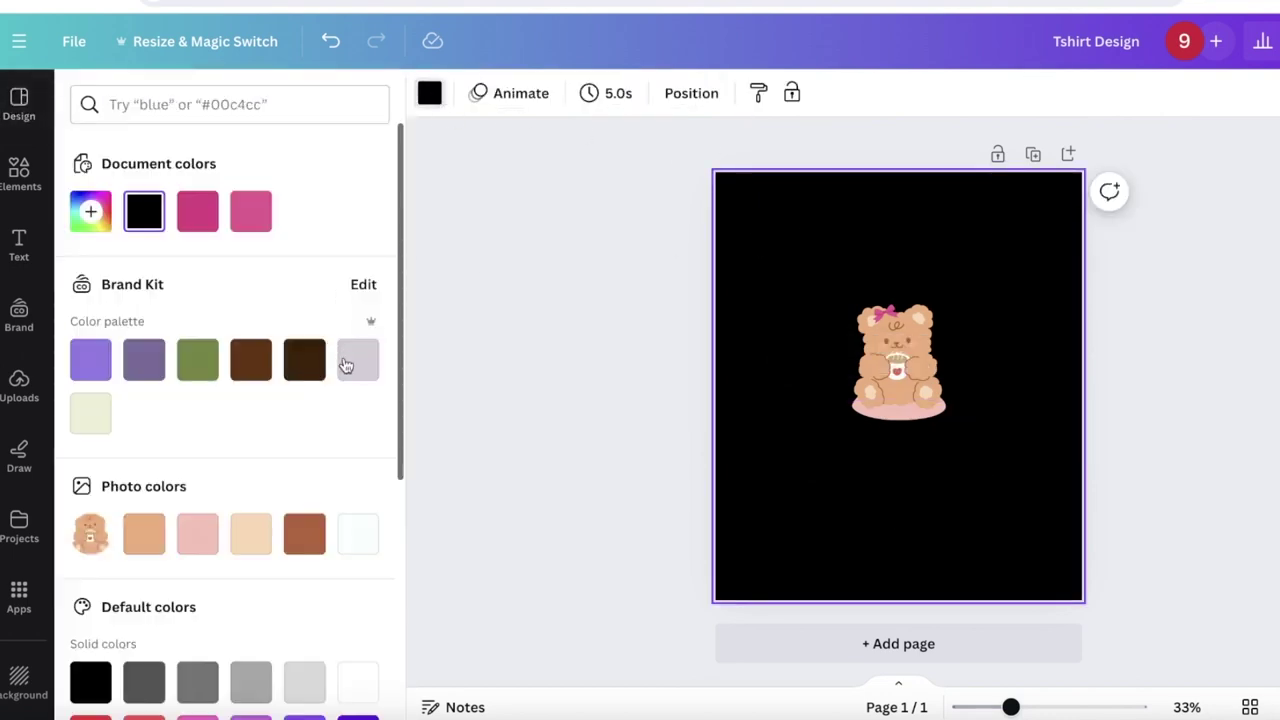
pyautogui.click(352, 533)
pyautogui.click(561, 465)
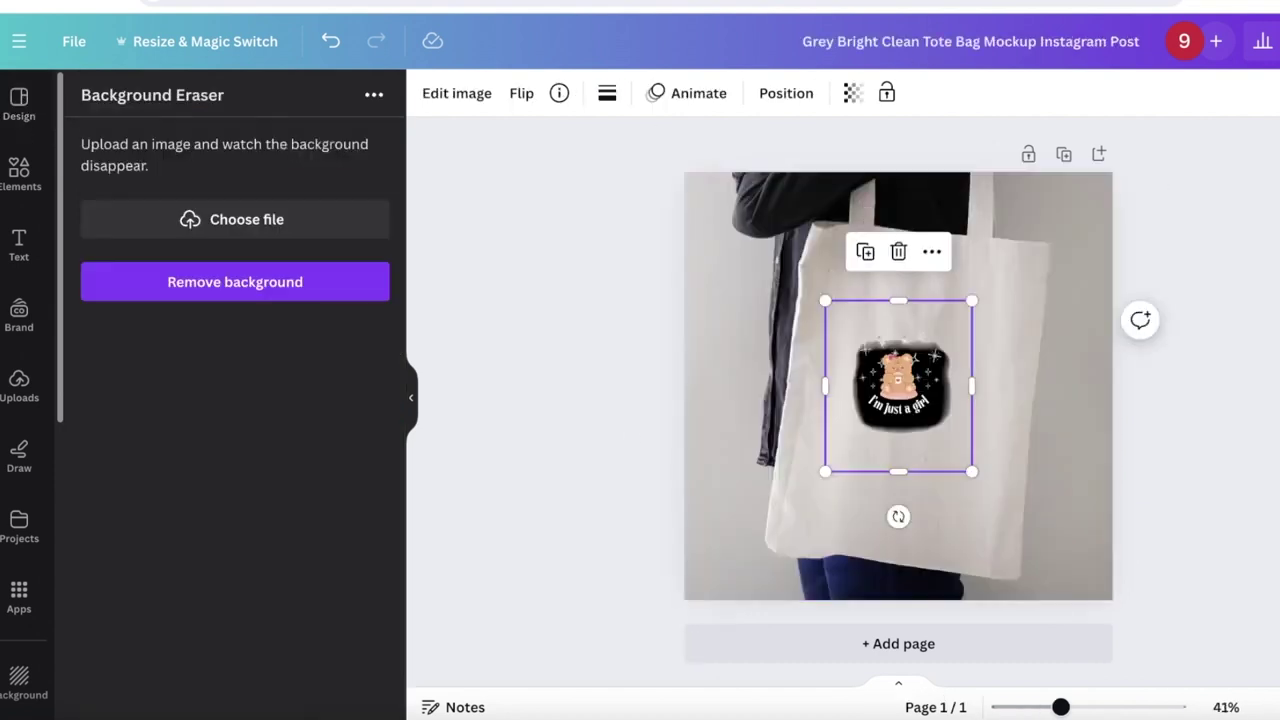
# - Try enlarging, tilting and positioning the black-edged bear design on the tote bag, and delete it from the mockup
pyautogui.moveTo(900, 390); pyautogui.dragTo(911, 390)
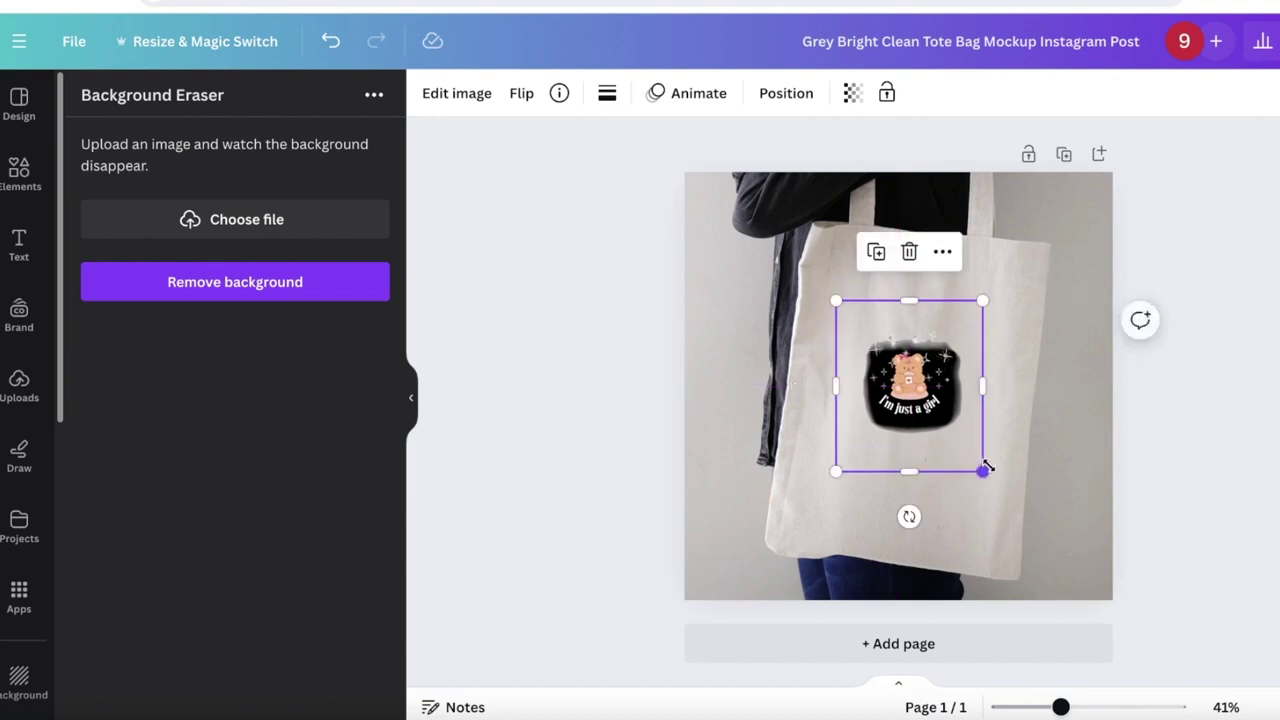
pyautogui.moveTo(987, 467); pyautogui.dragTo(1237, 531)
pyautogui.moveTo(1031, 486); pyautogui.dragTo(911, 443)
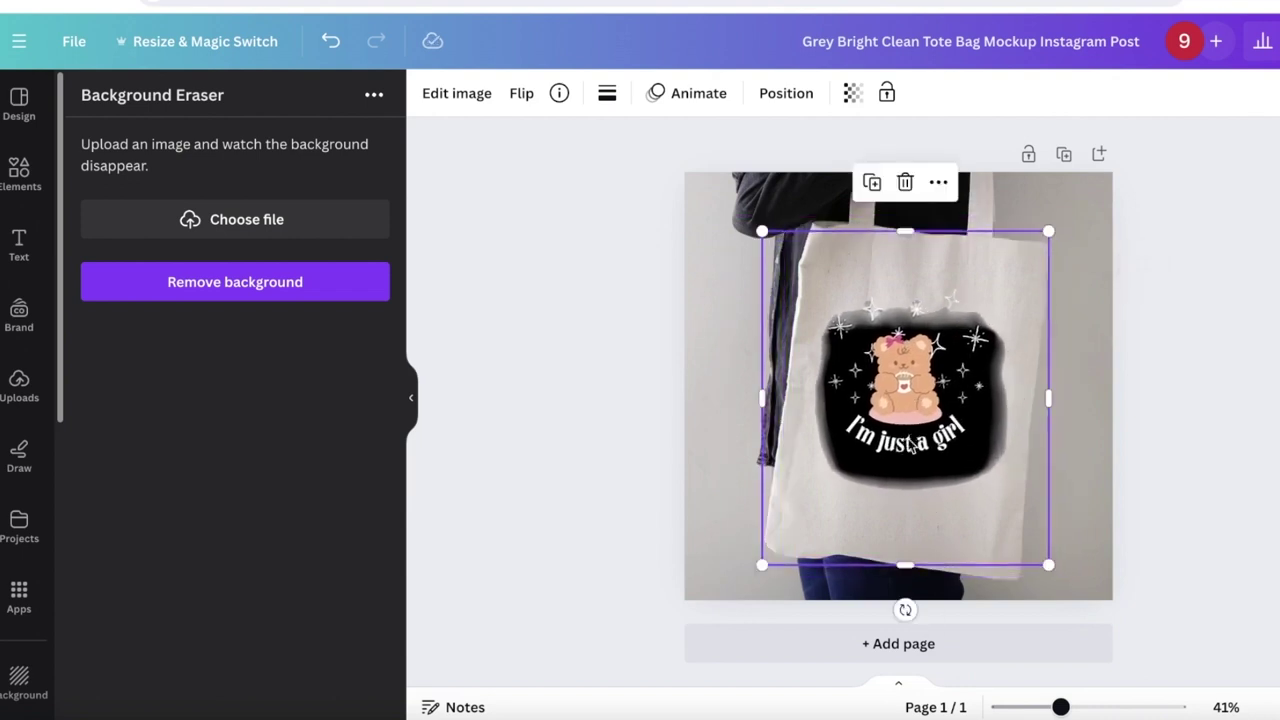
pyautogui.moveTo(906, 606)
pyautogui.mouseDown()
pyautogui.moveTo(890, 620)
pyautogui.moveTo(872, 597)
pyautogui.moveTo(886, 609)
pyautogui.mouseUp()
pyautogui.moveTo(1034, 551); pyautogui.dragTo(998, 529)
pyautogui.moveTo(892, 390); pyautogui.dragTo(908, 403)
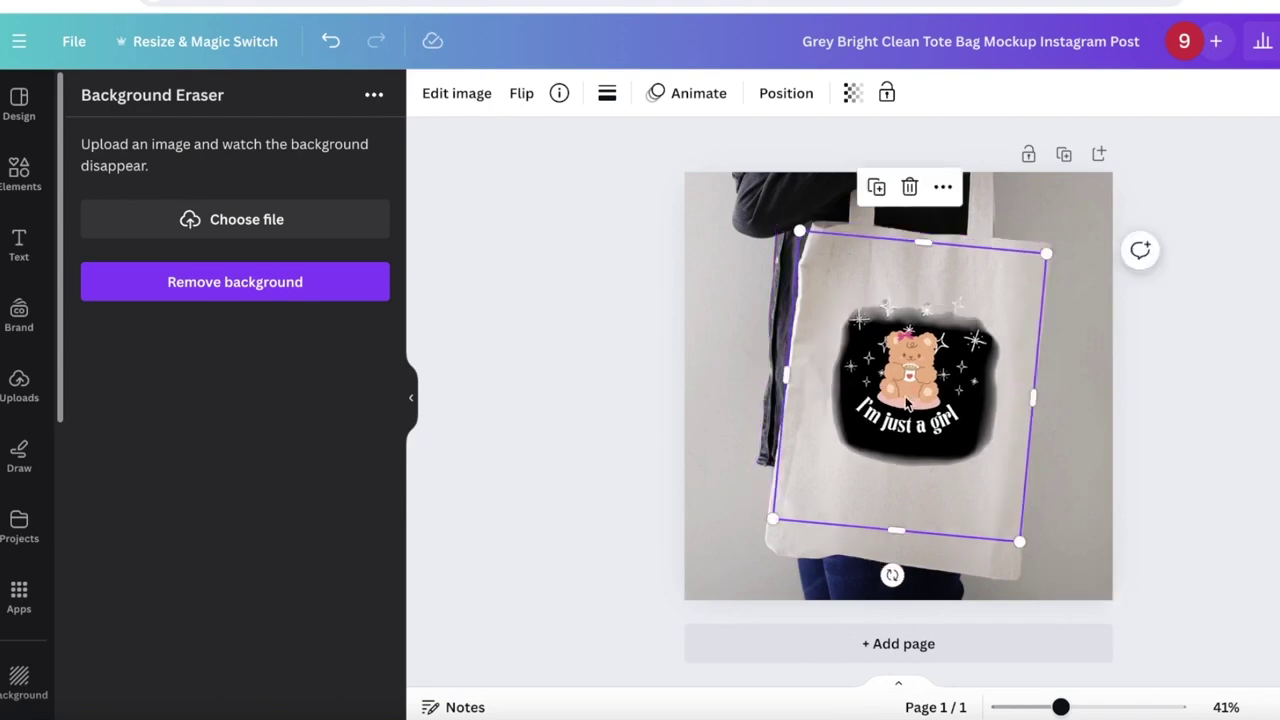
pyautogui.press('Delete')
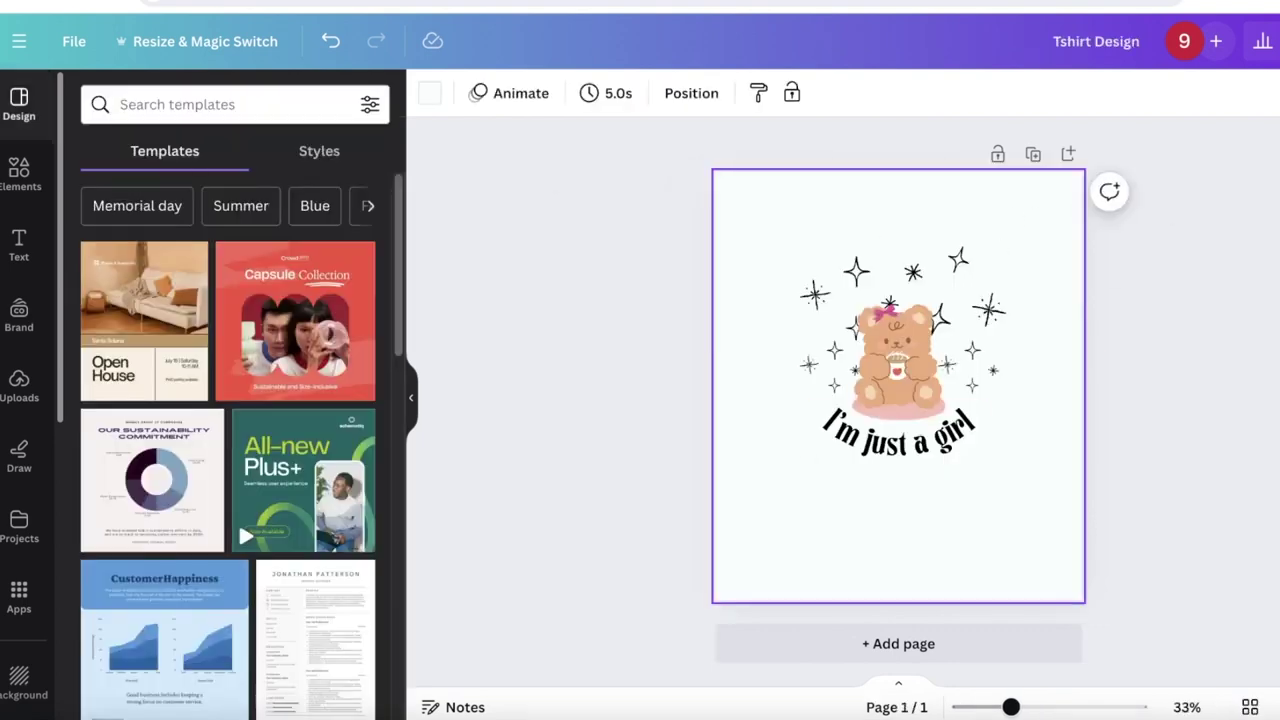
# - Download the recolored T-shirt design and upload the exported file into the tote bag mockup
pyautogui.click(1236, 41)
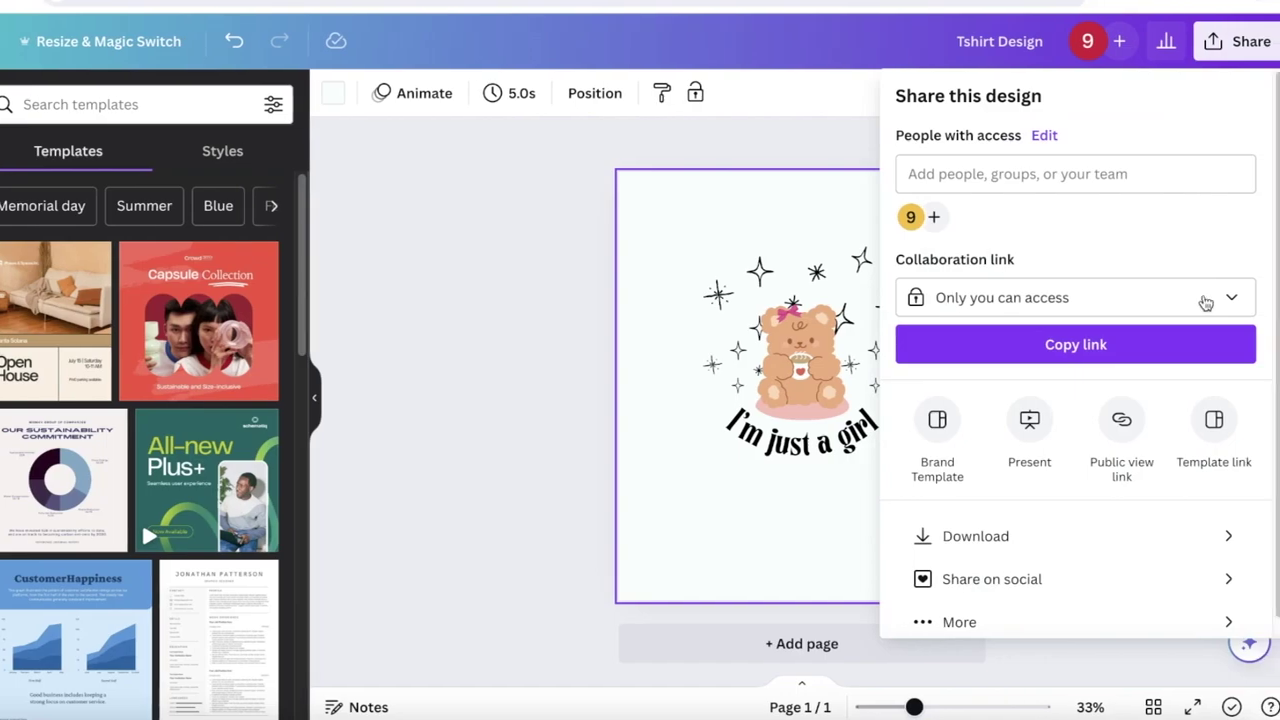
pyautogui.click(986, 531)
pyautogui.click(1018, 435)
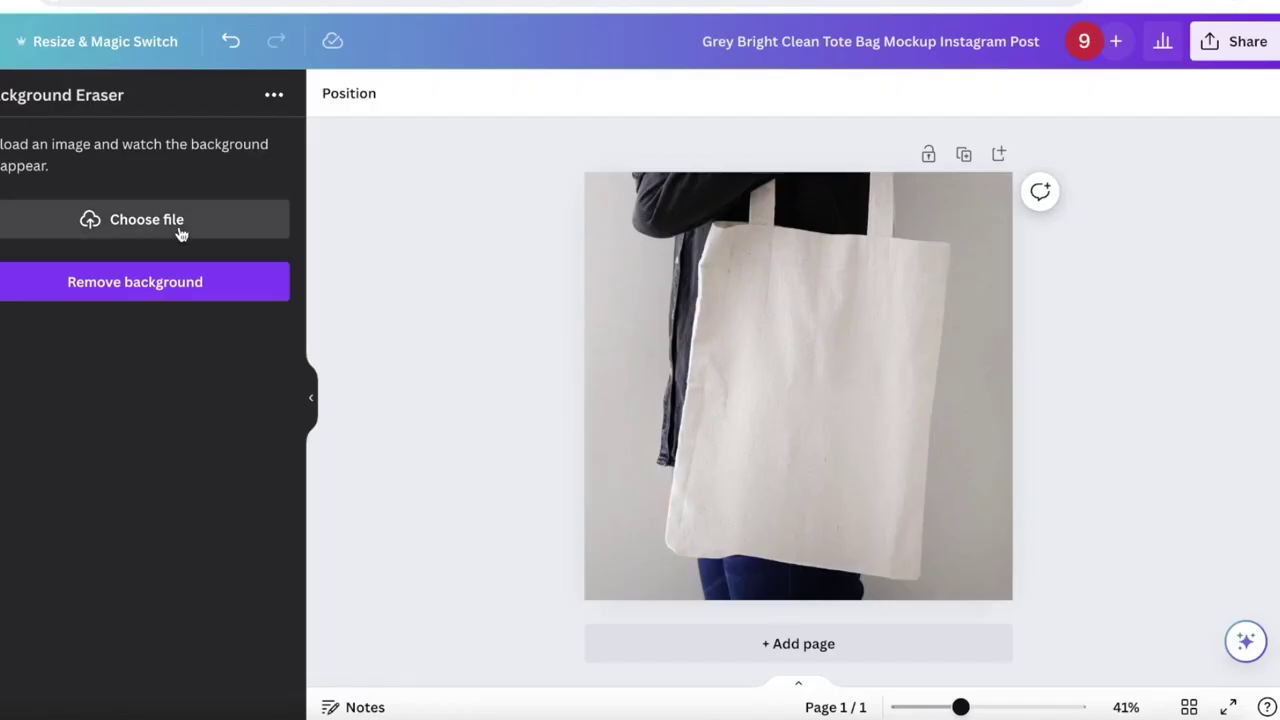
pyautogui.moveTo(1148, 52); pyautogui.dragTo(80, 149)
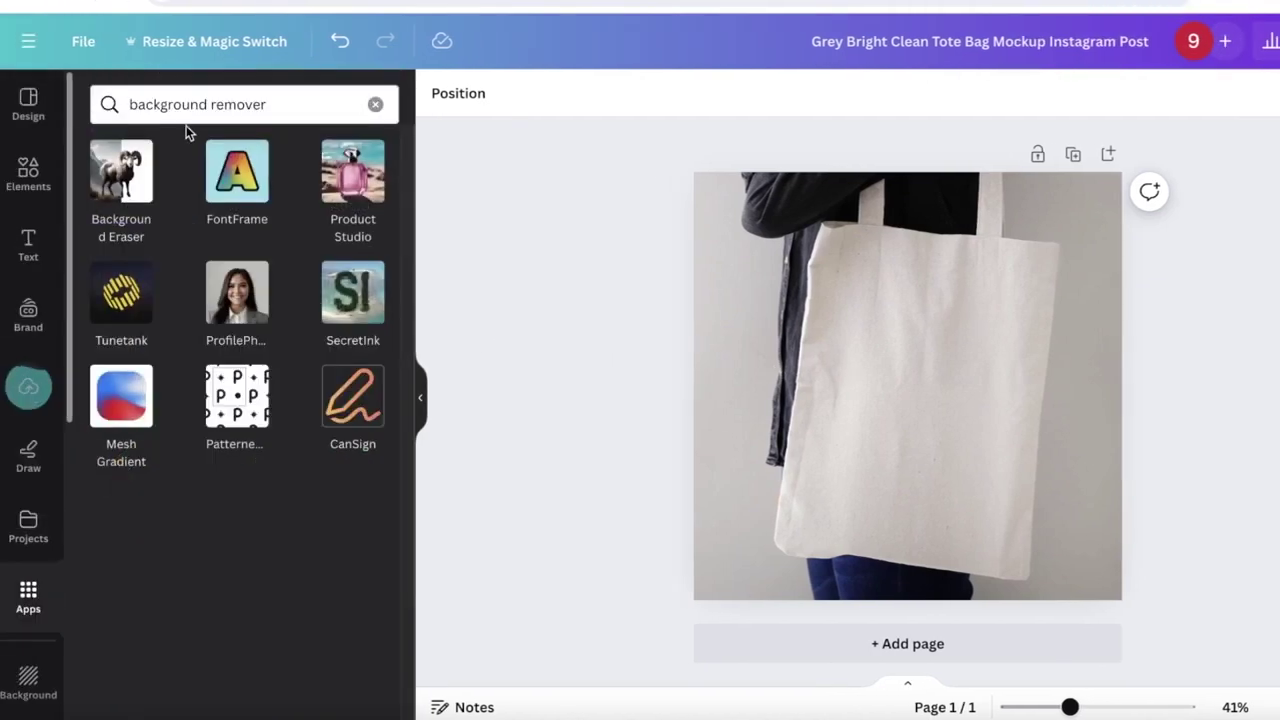
# - Remove the background from Tshirt Design (1).png with Background Eraser, then enlarge the resulting bear on the tote bag, tilted about 3°
pyautogui.click(145, 195)
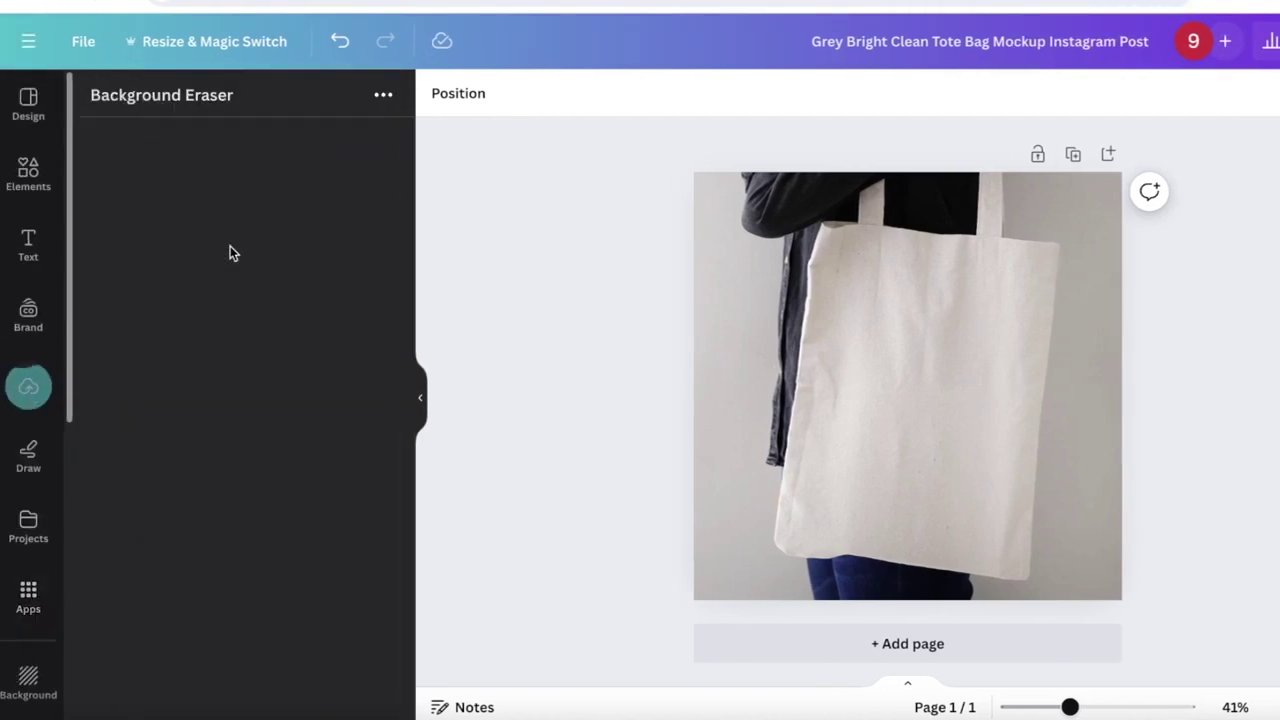
pyautogui.click(225, 232)
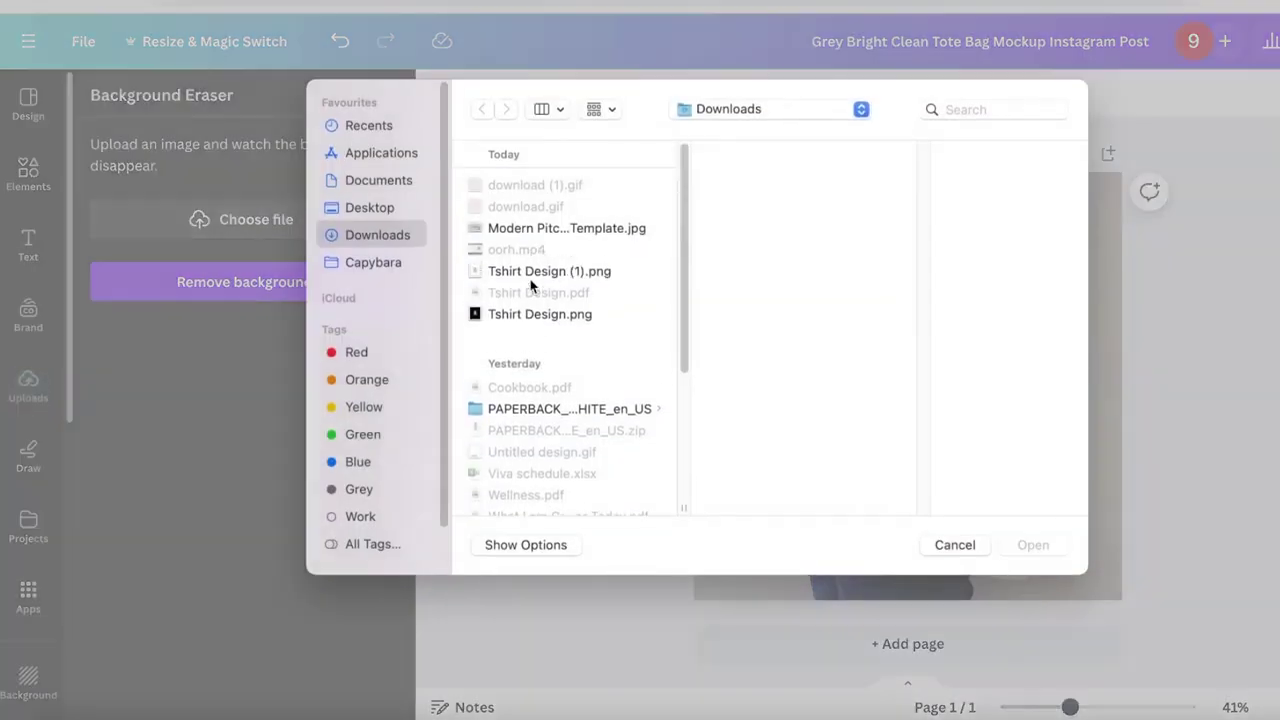
pyautogui.click(531, 276)
pyautogui.click(1034, 545)
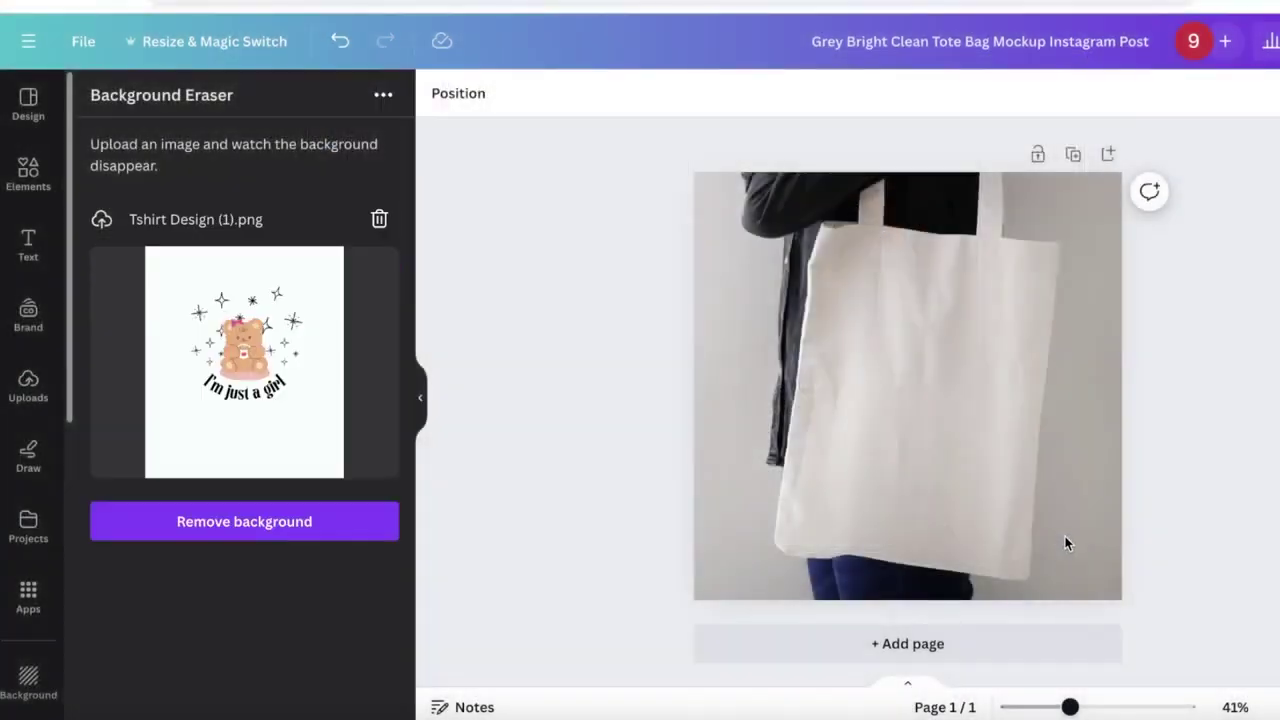
pyautogui.click(359, 531)
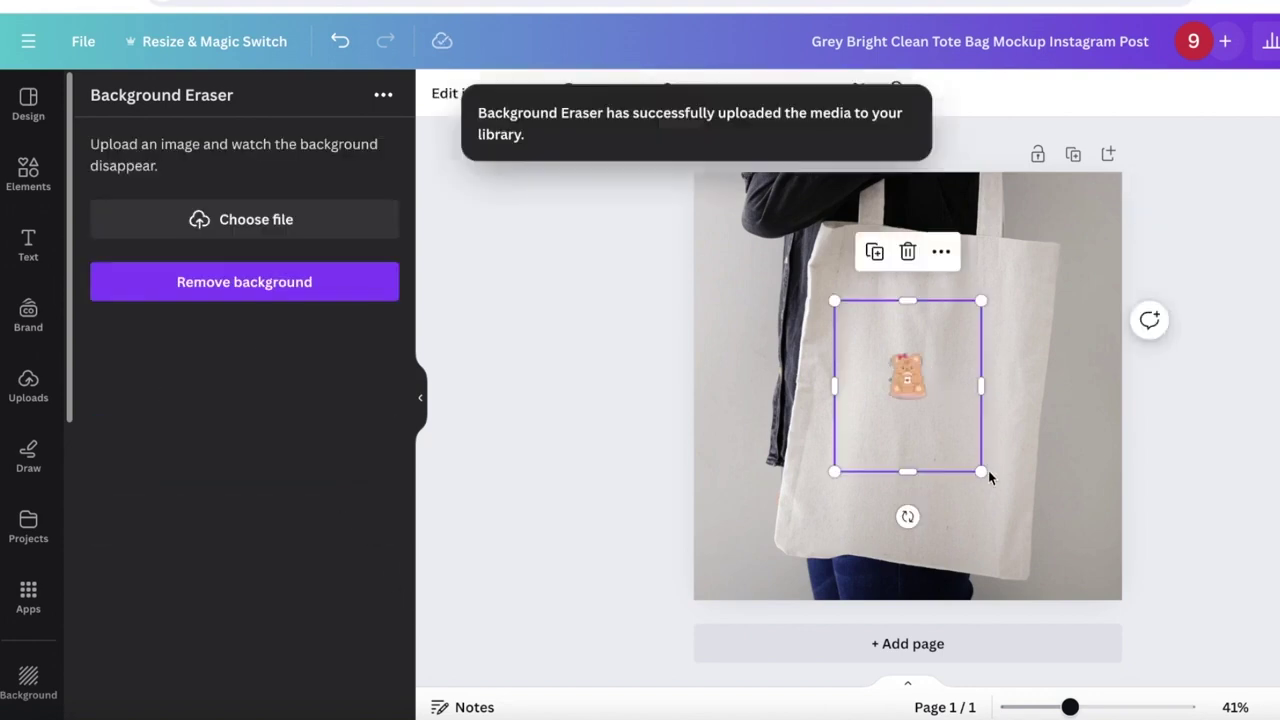
pyautogui.moveTo(982, 471); pyautogui.dragTo(1168, 553)
pyautogui.moveTo(927, 455); pyautogui.dragTo(880, 398)
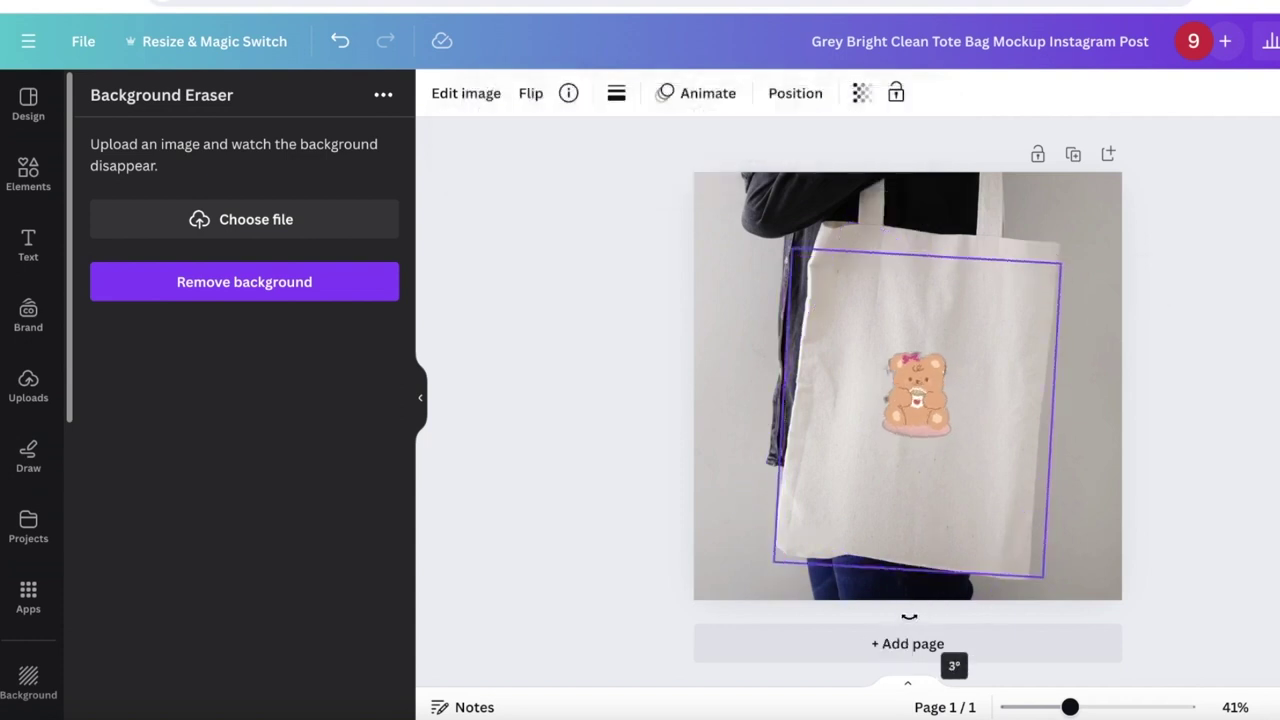
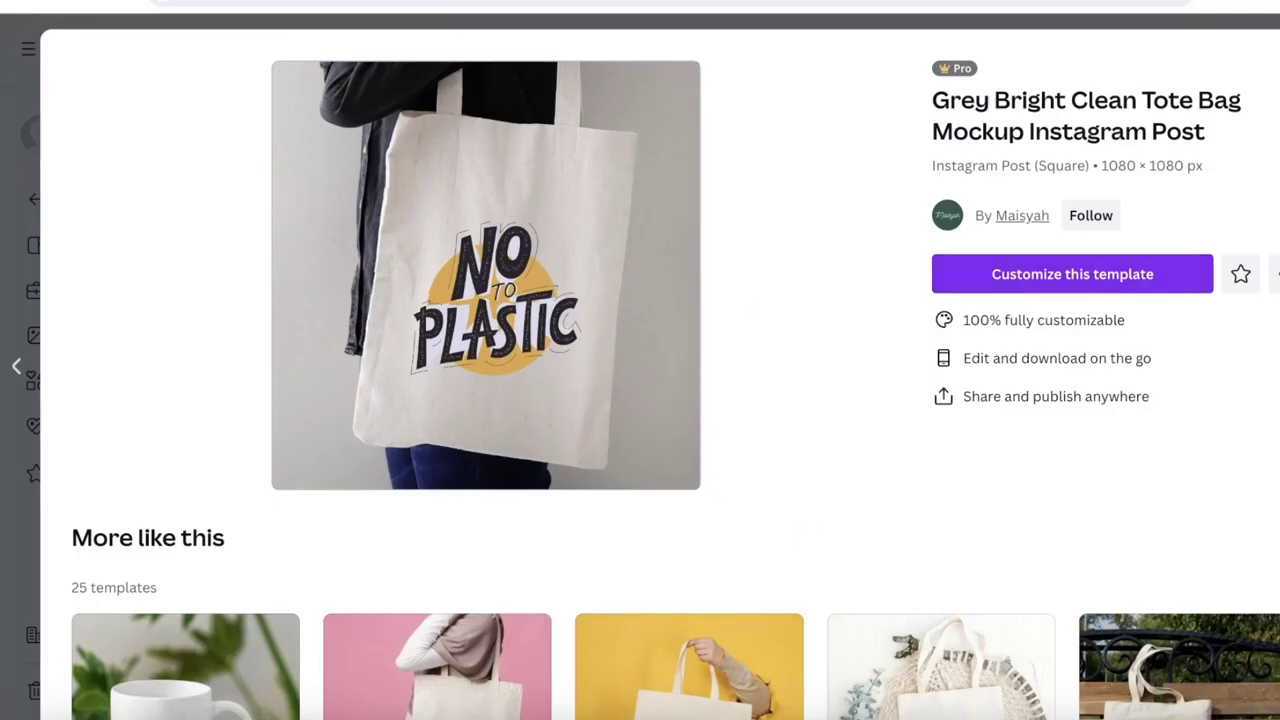
# - Close the tote bag template preview and return to the Canva home page
pyautogui.press('Escape')
pyautogui.click(124, 60)
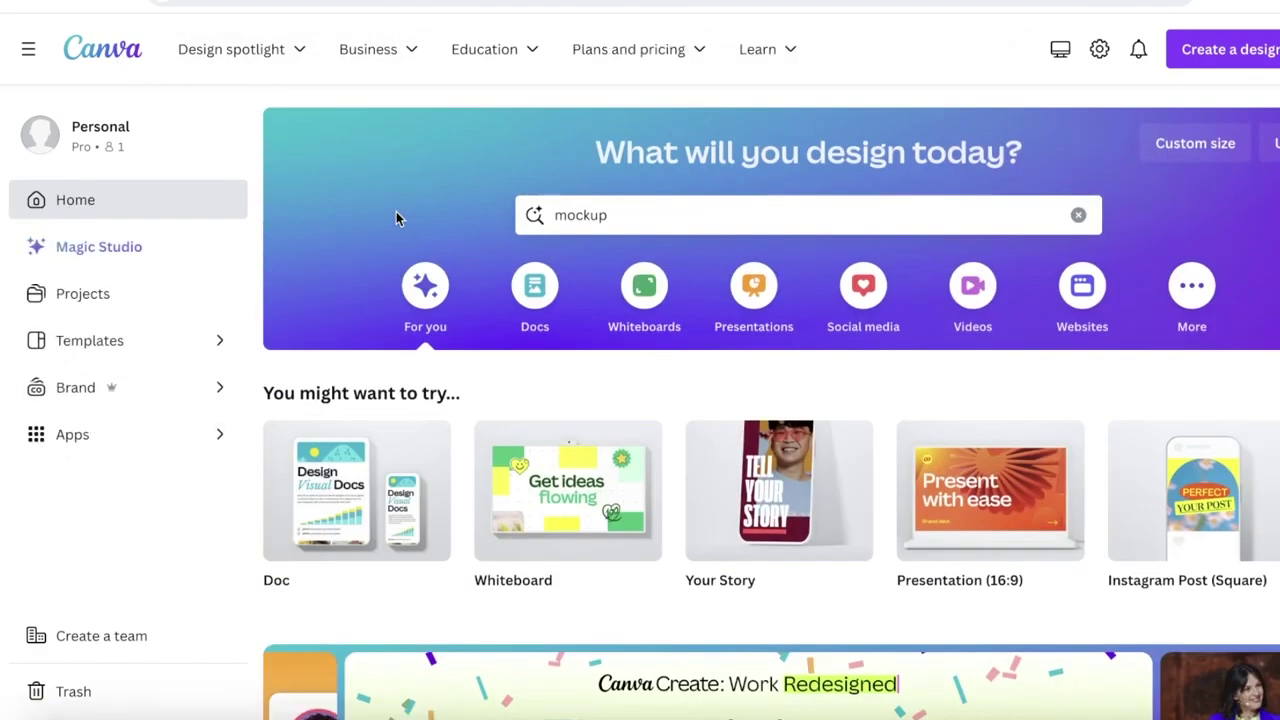
pyautogui.scroll(-3, 395, 218)
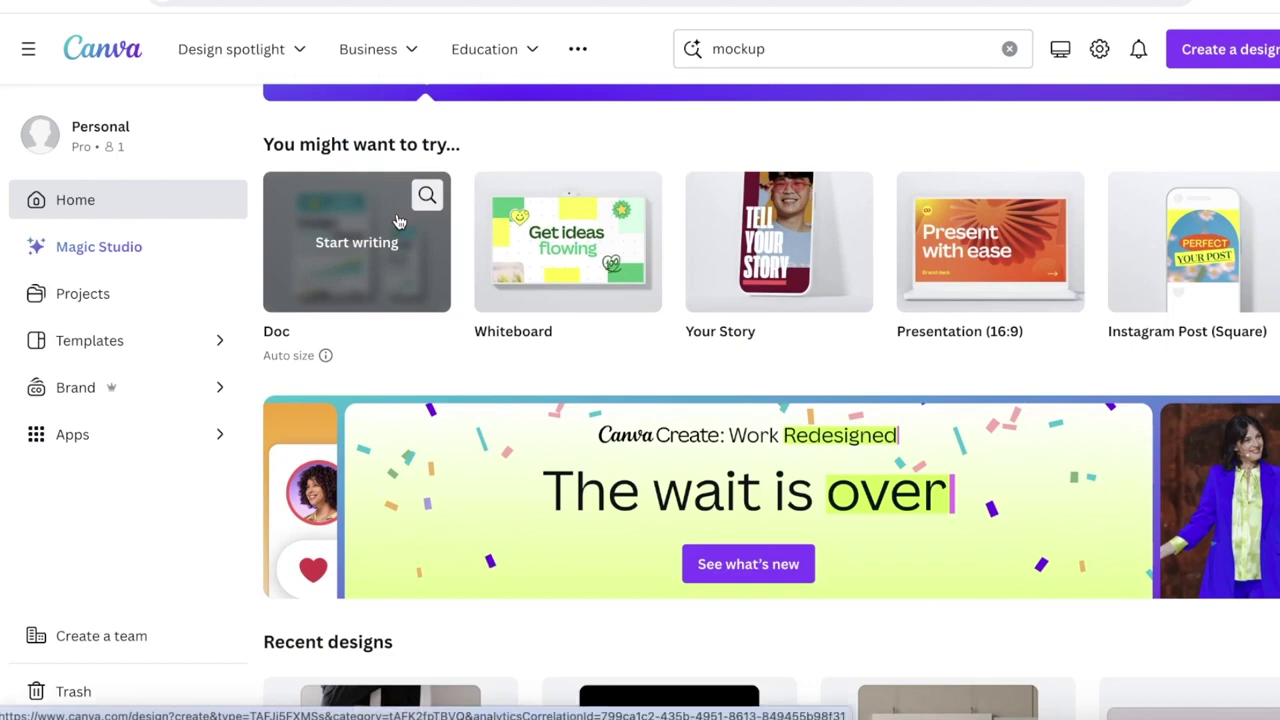
# - Search the web for "herbeauty" in a new browser tab and open the HER Beauty store, dismissing its sign-up popup
pyautogui.hotkey('ctrl', 't')
pyautogui.write('herbeau')
pyautogui.press('Return')
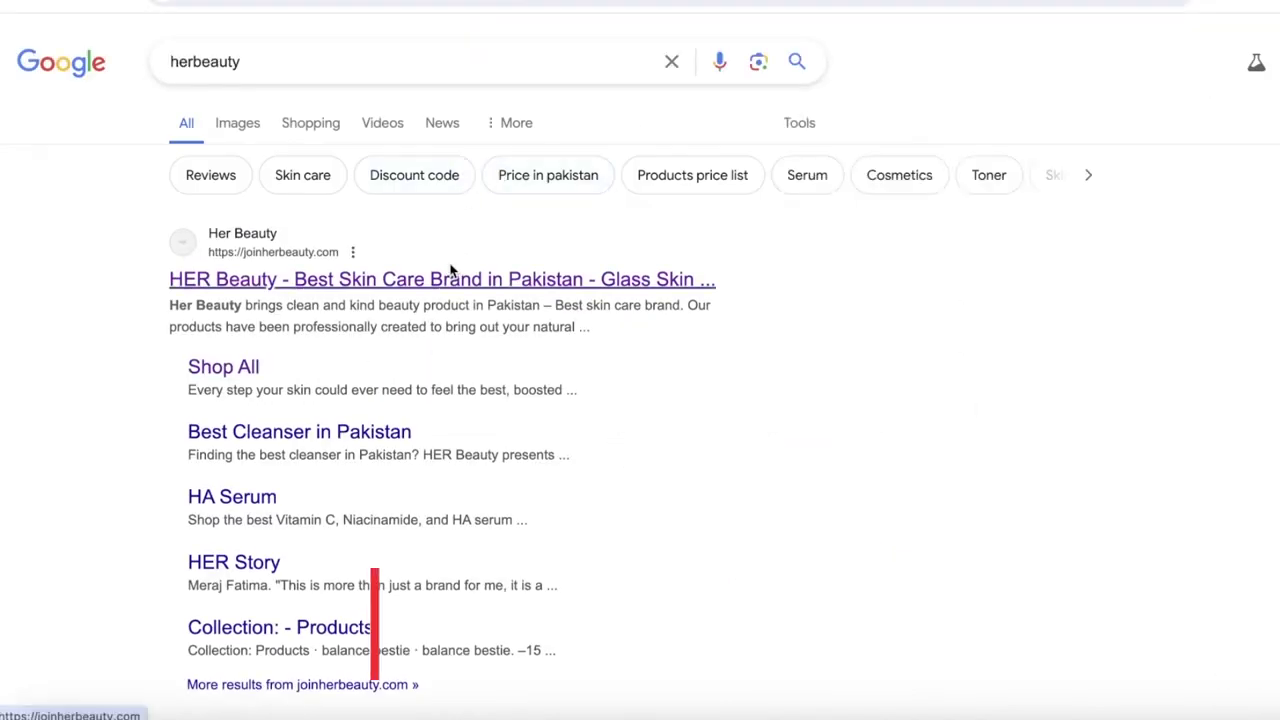
pyautogui.click(450, 270)
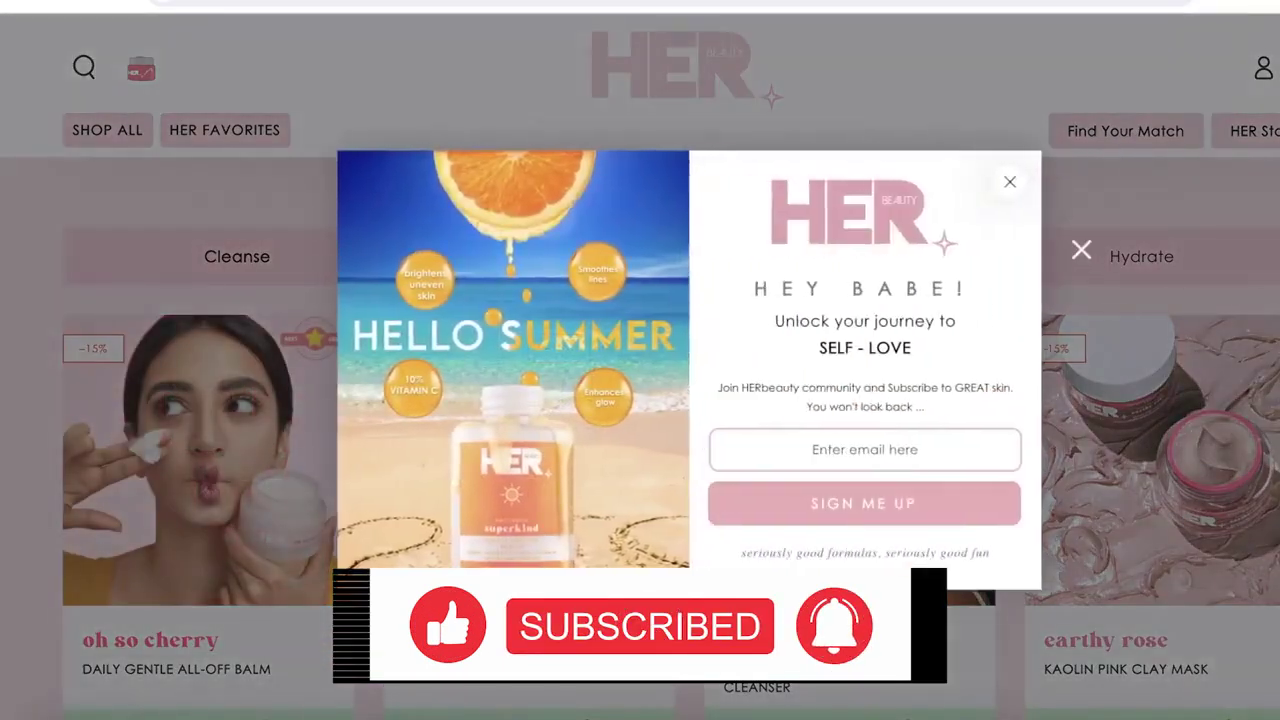
pyautogui.click(1011, 181)
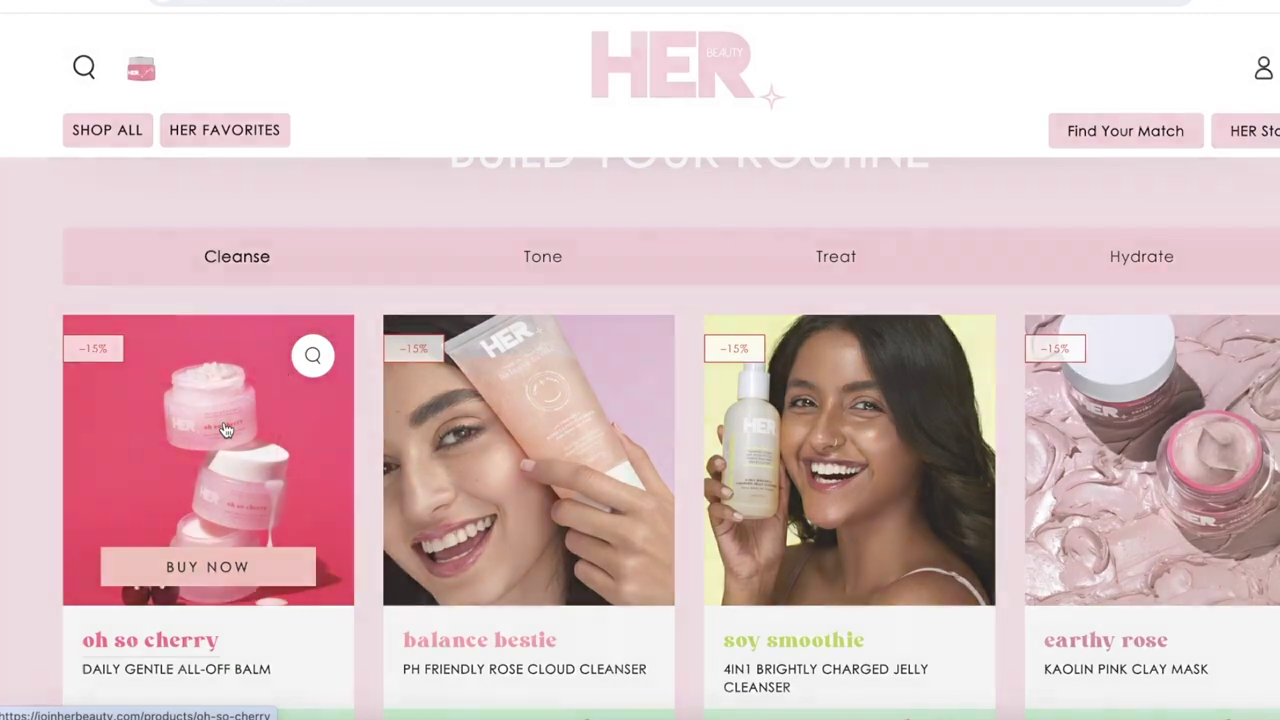
# - Open the "oh so cherry" product and save its stacked-jars photo as Her-34-Version011 in the Downloads folder
pyautogui.click(226, 430)
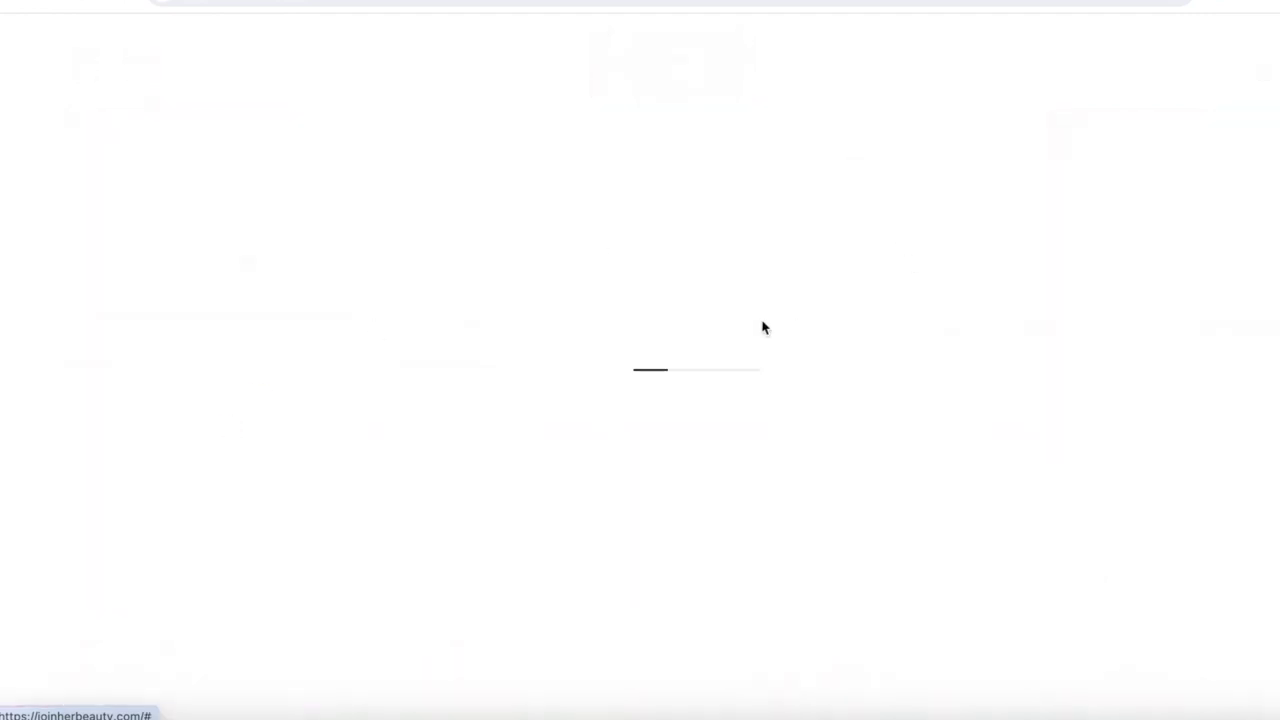
pyautogui.scroll(-5, 320, 582)
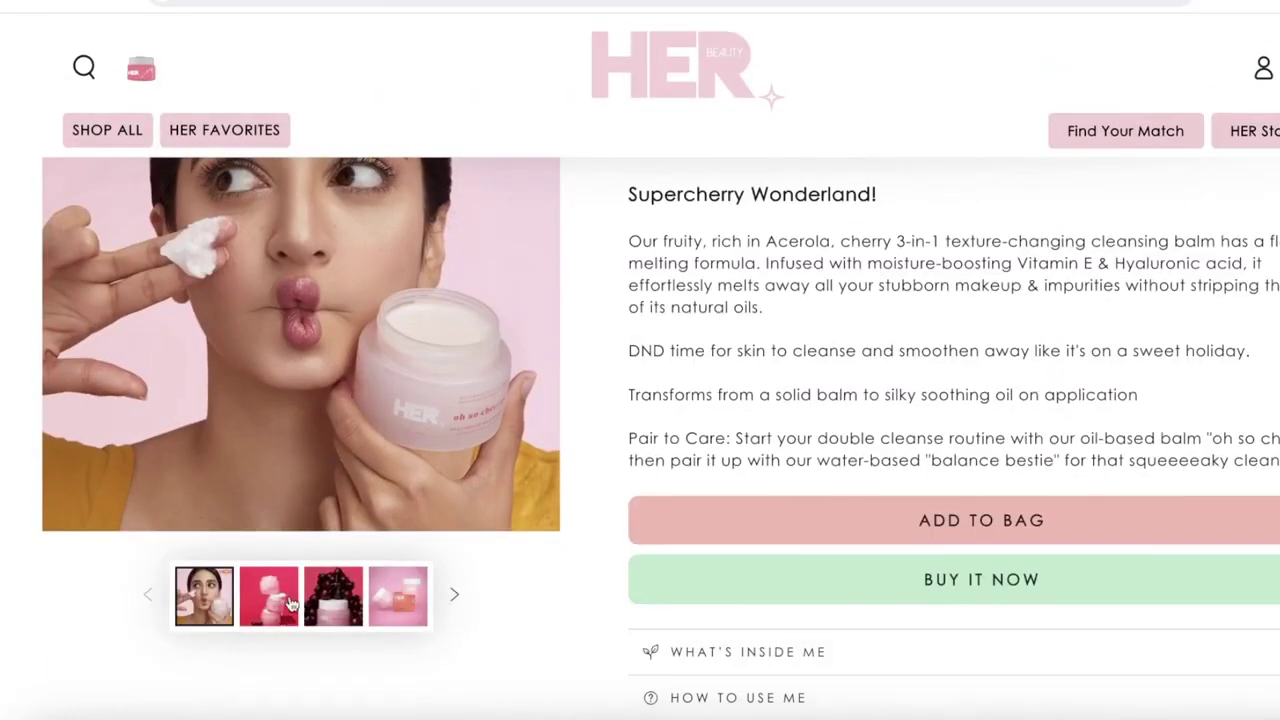
pyautogui.click(268, 596)
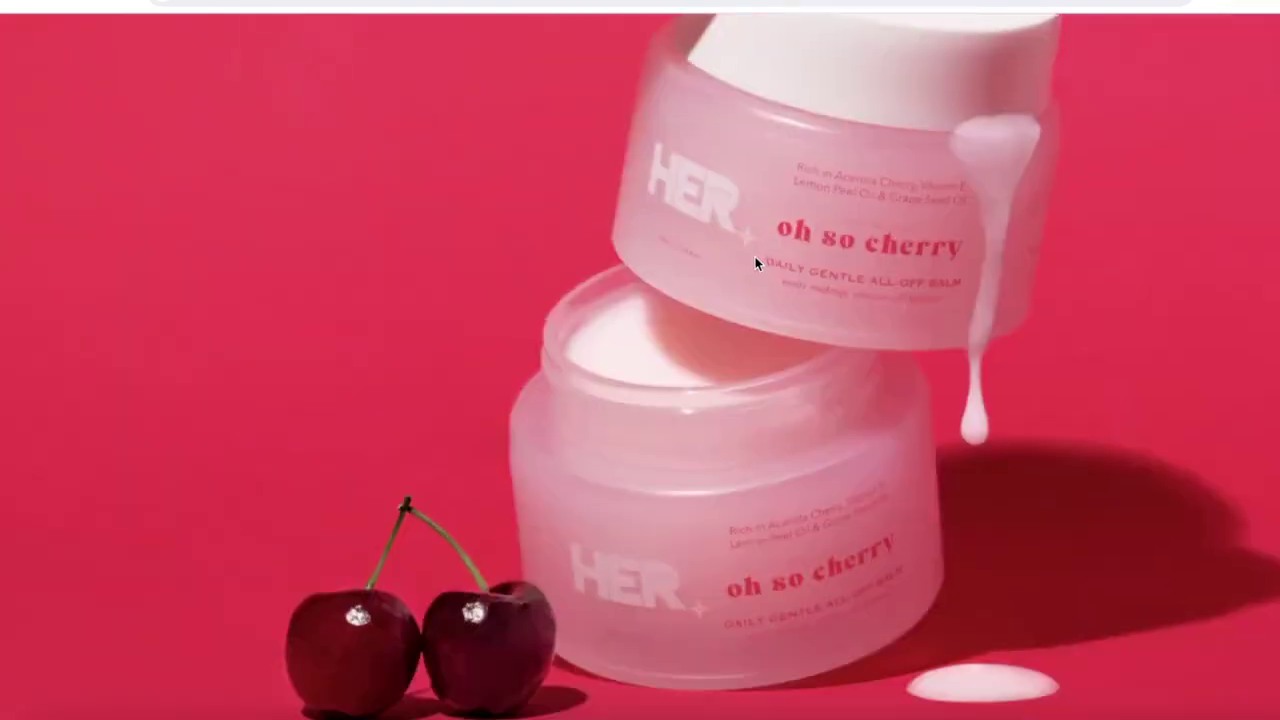
pyautogui.rightClick(790, 250)
pyautogui.click(848, 284)
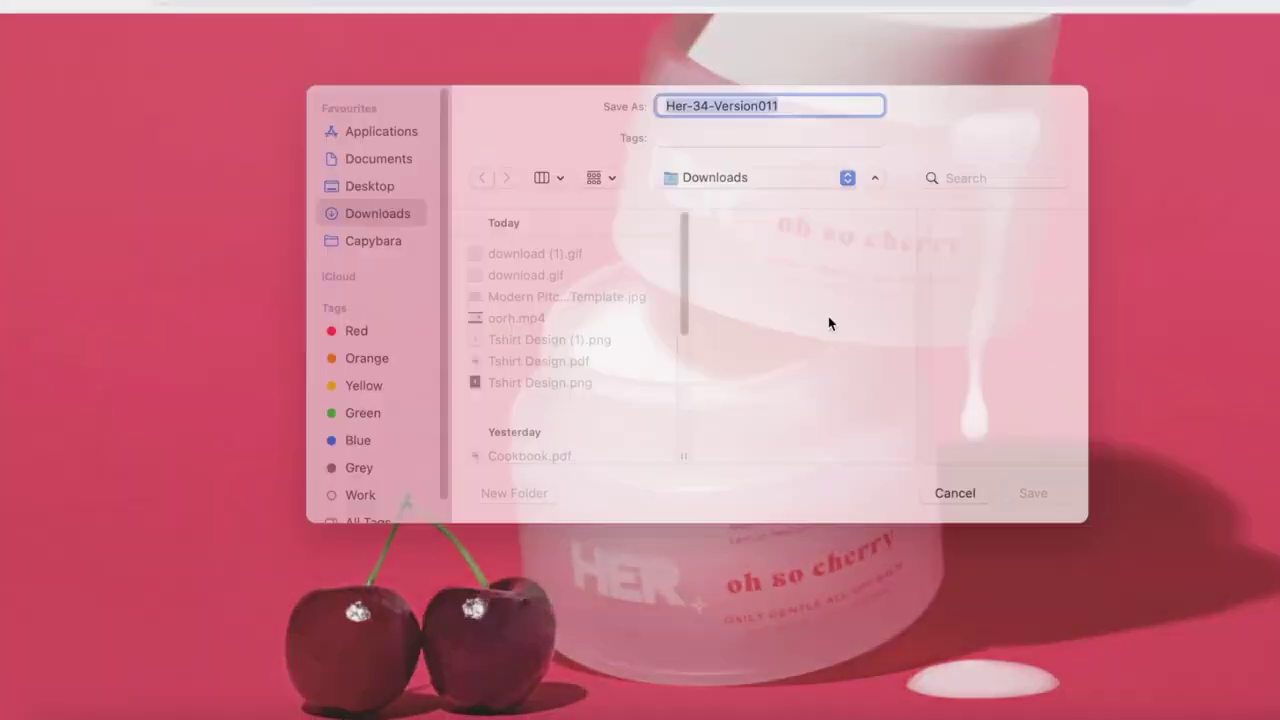
pyautogui.click(1035, 514)
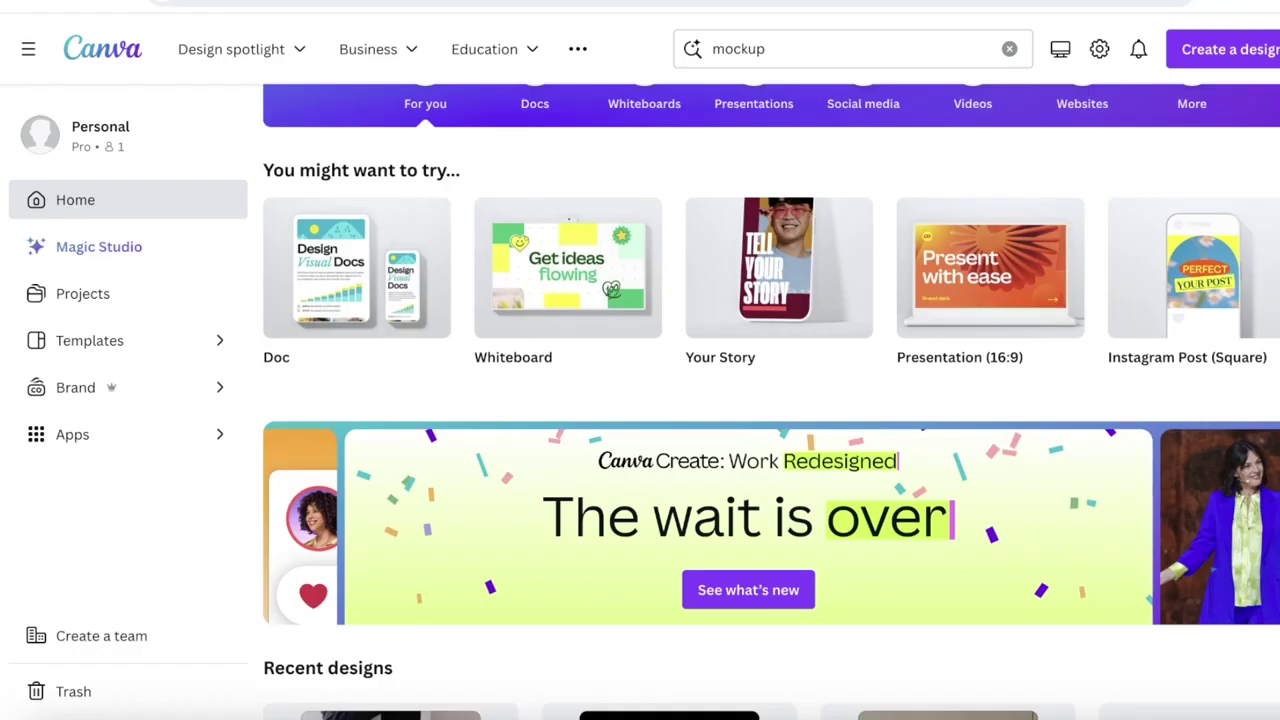
# - Switch back to Canva and create a new custom-size design of 10 × 10 in
pyautogui.scroll(3, 851, 183)
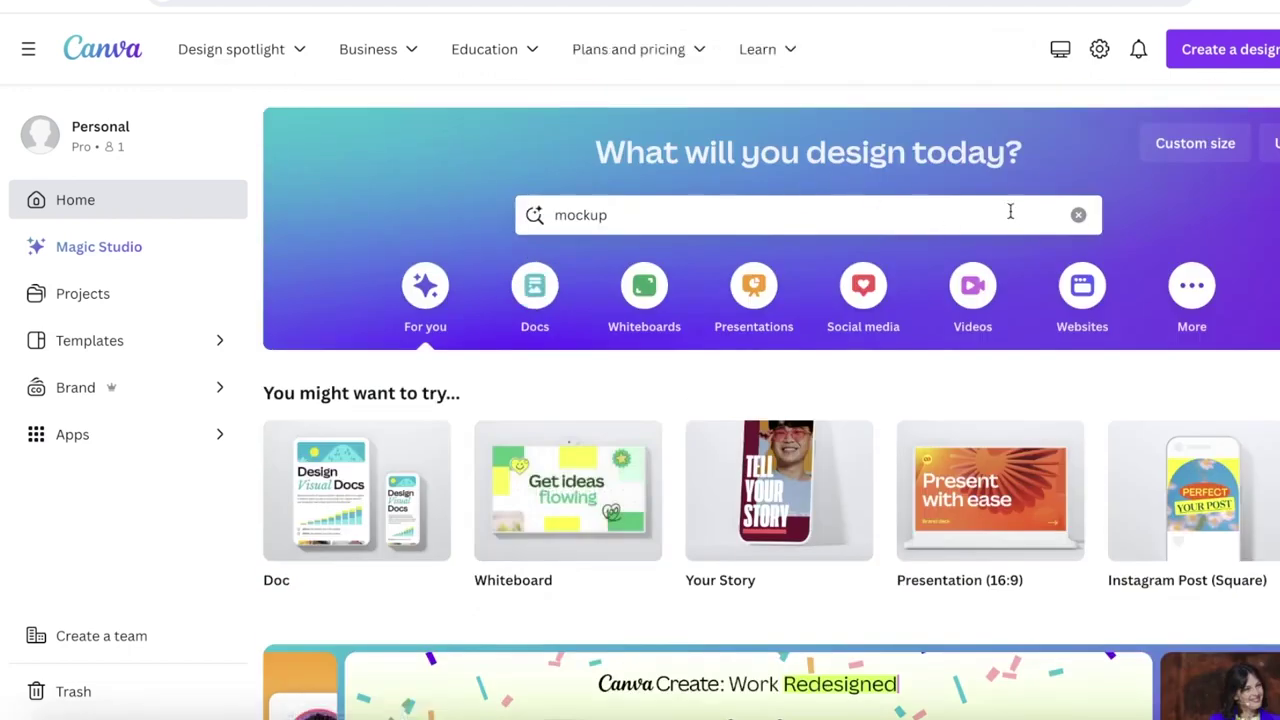
pyautogui.click(1078, 214)
pyautogui.click(1195, 143)
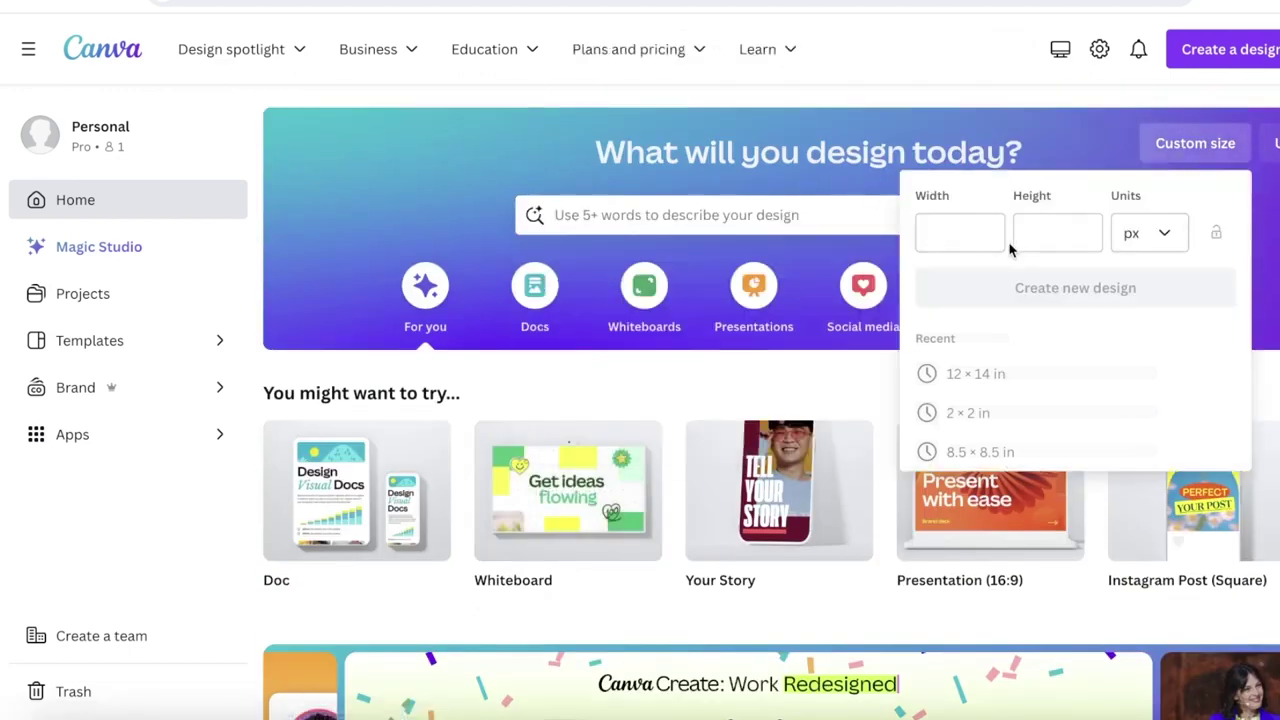
pyautogui.click(1149, 232)
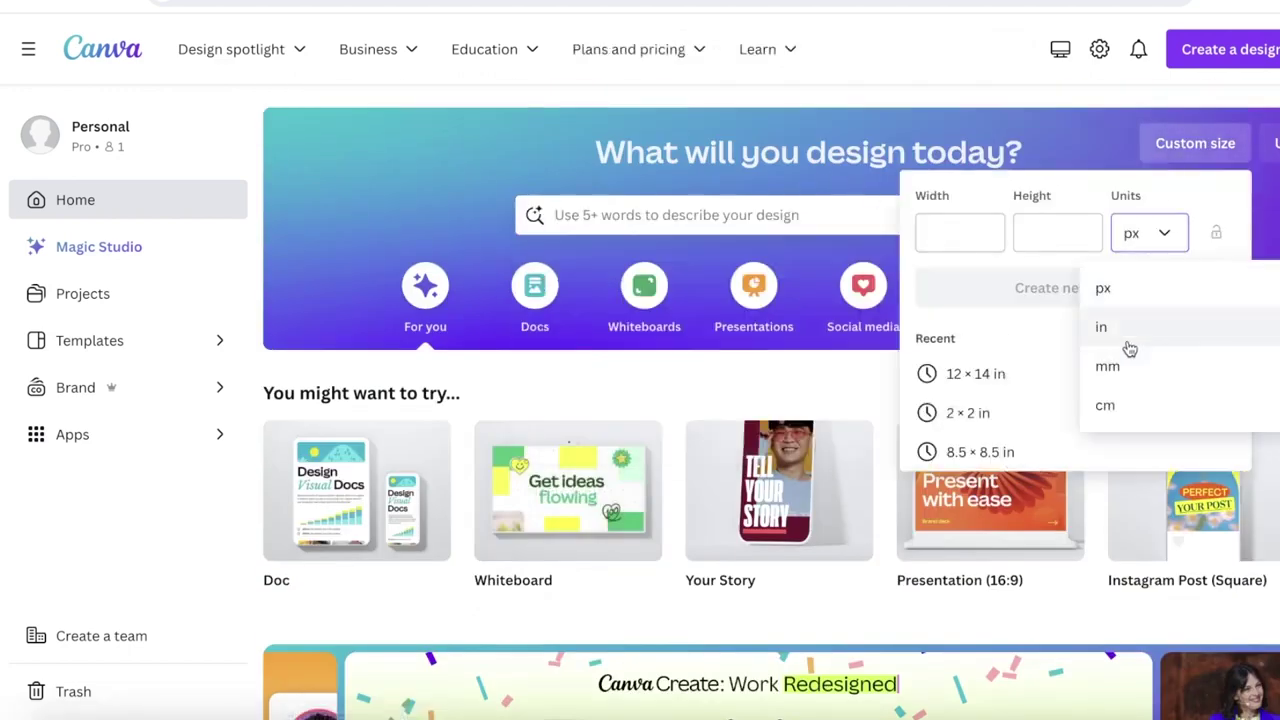
pyautogui.click(1129, 340)
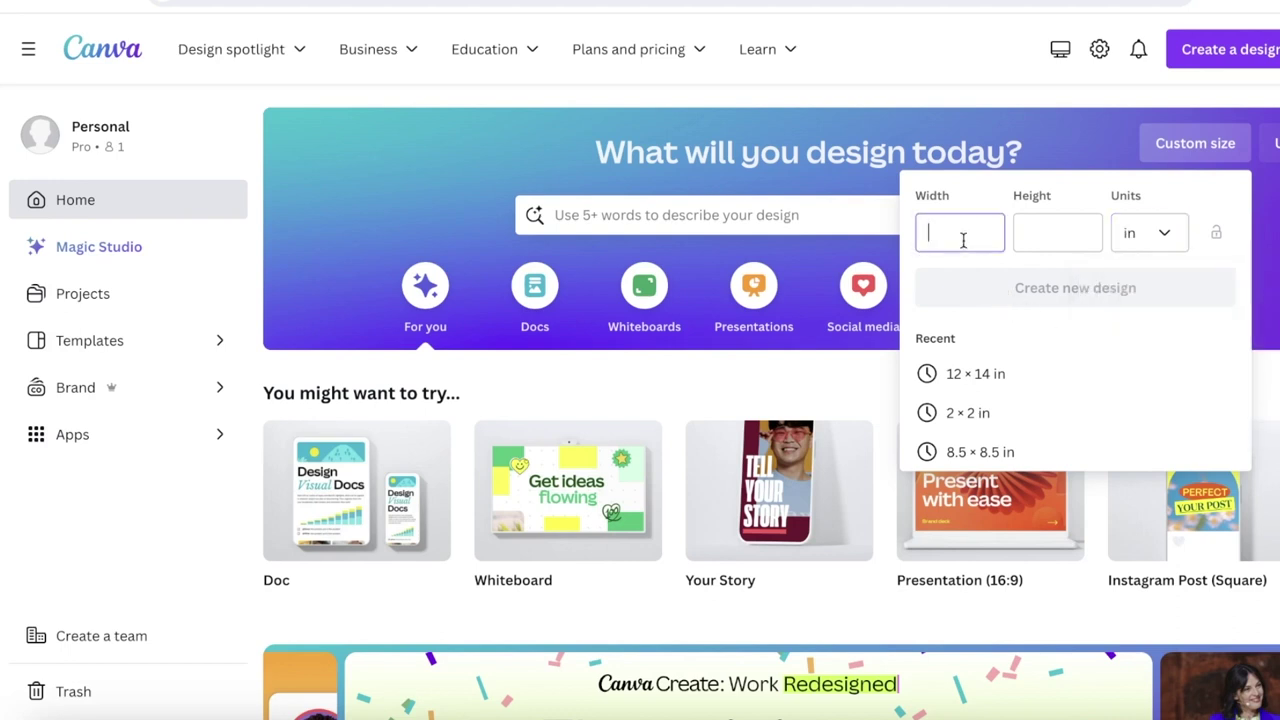
pyautogui.write('10')
pyautogui.click(1058, 222)
pyautogui.write('1')
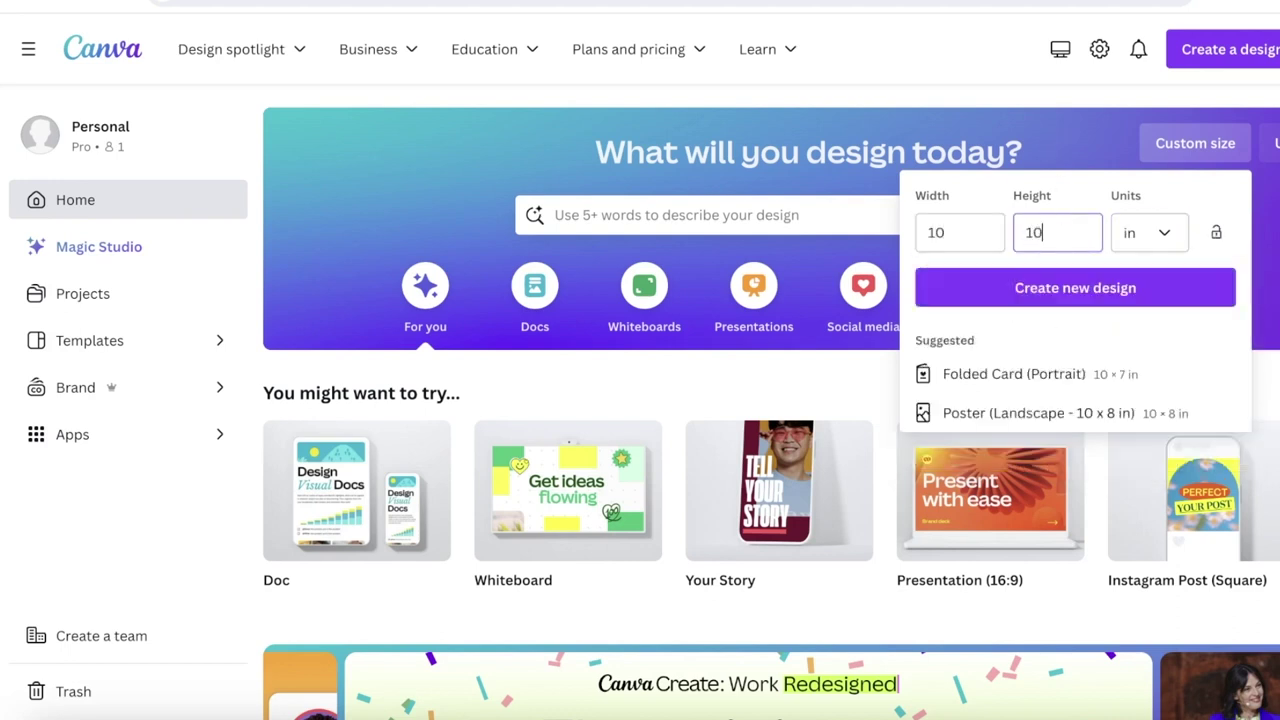
pyautogui.click(1056, 291)
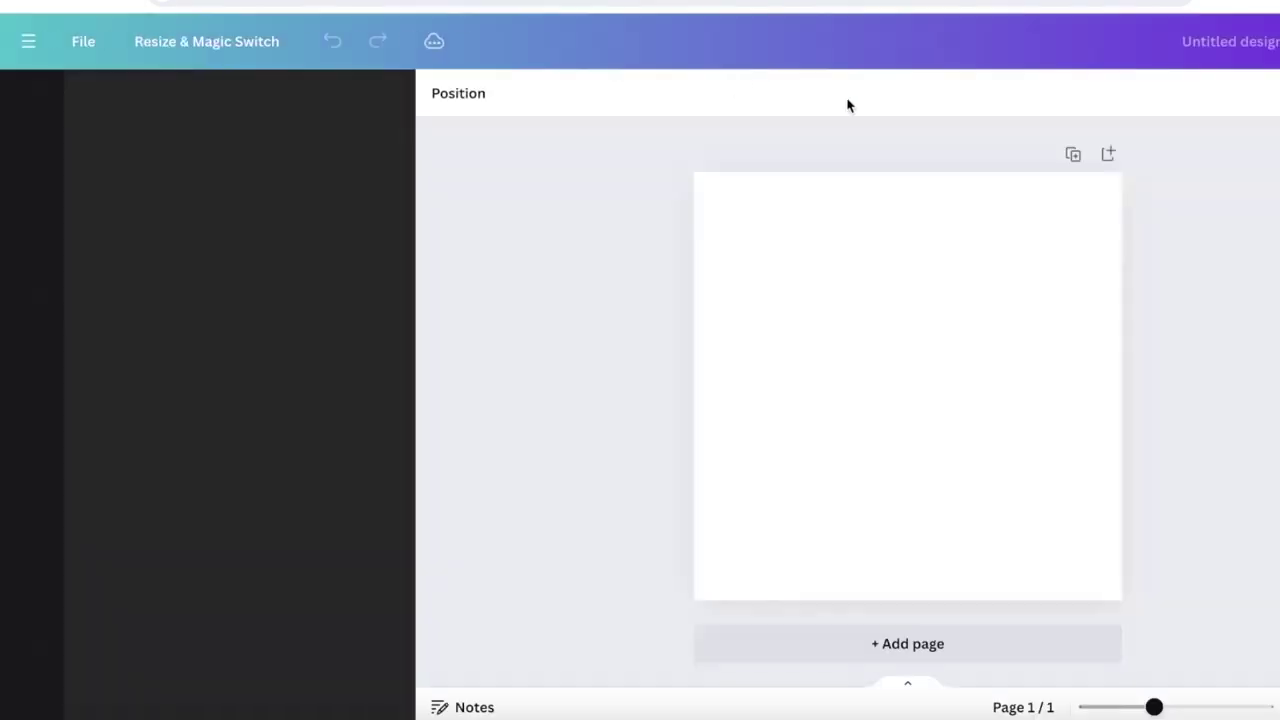
pyautogui.click(29, 595)
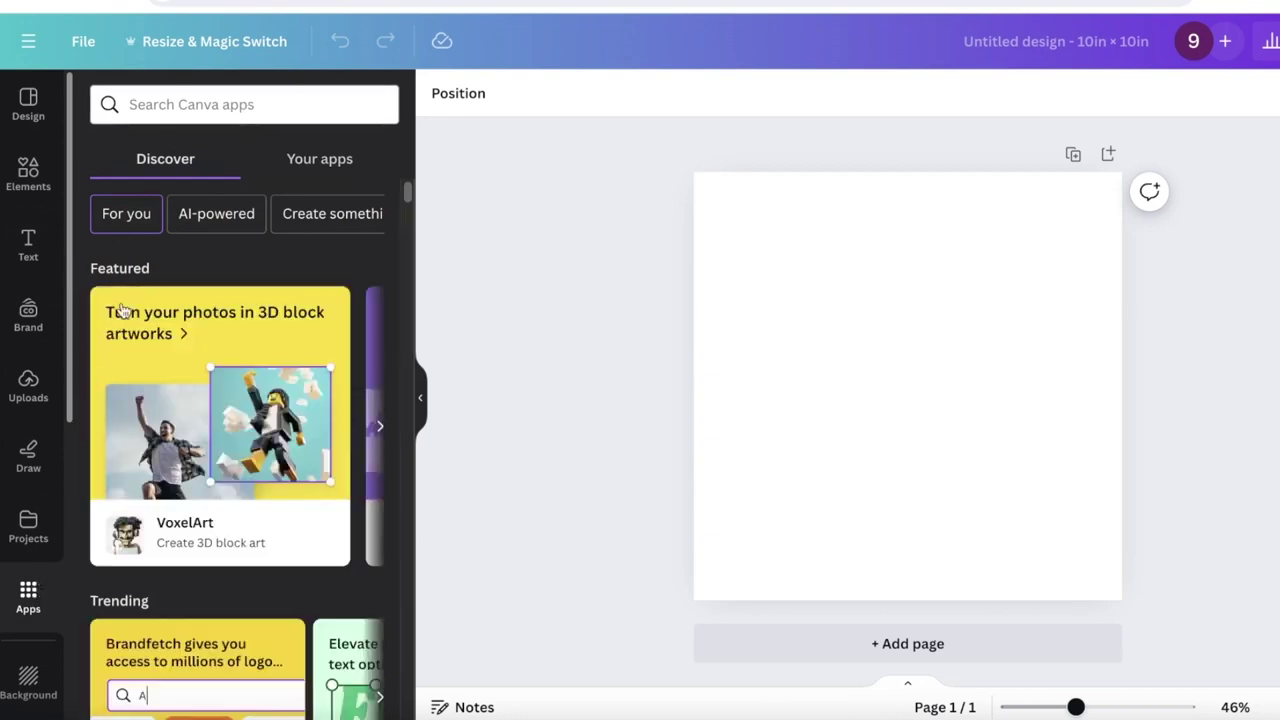
pyautogui.scroll(-10, 113, 338)
pyautogui.scroll(-5, 126, 380)
pyautogui.scroll(3, 135, 333)
pyautogui.scroll(-5, 8, 433)
pyautogui.click(28, 545)
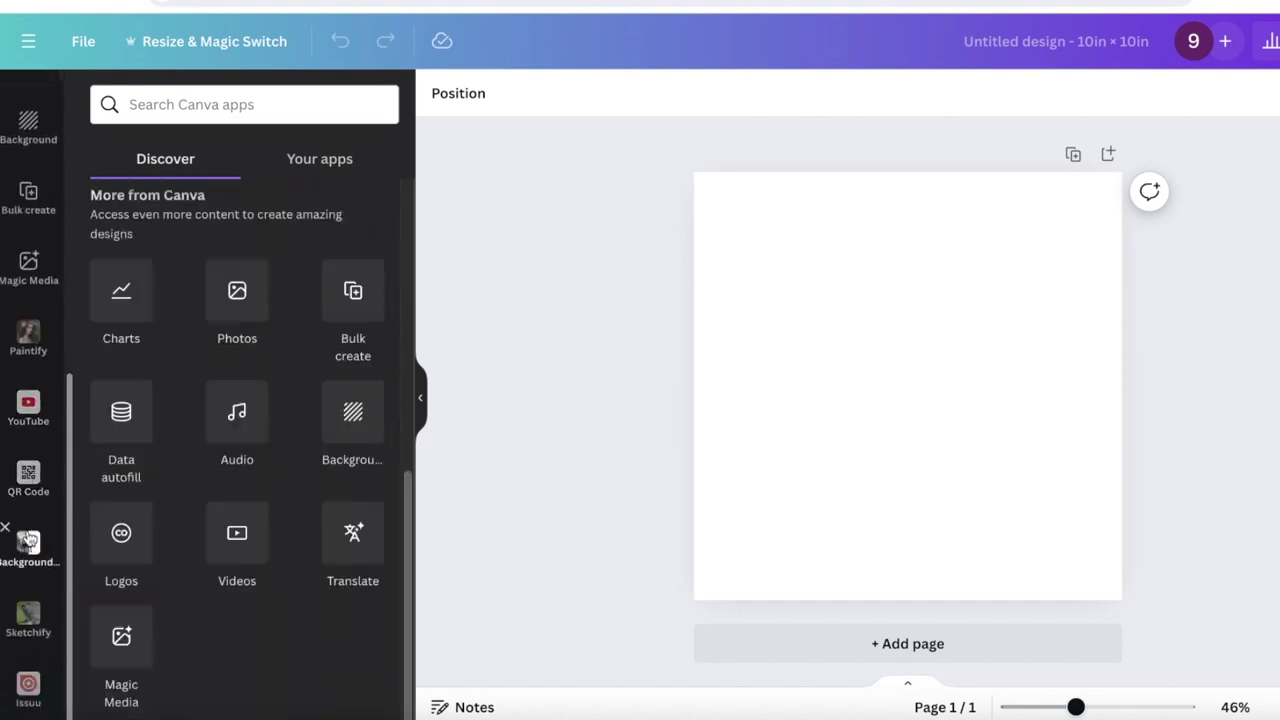
pyautogui.click(222, 224)
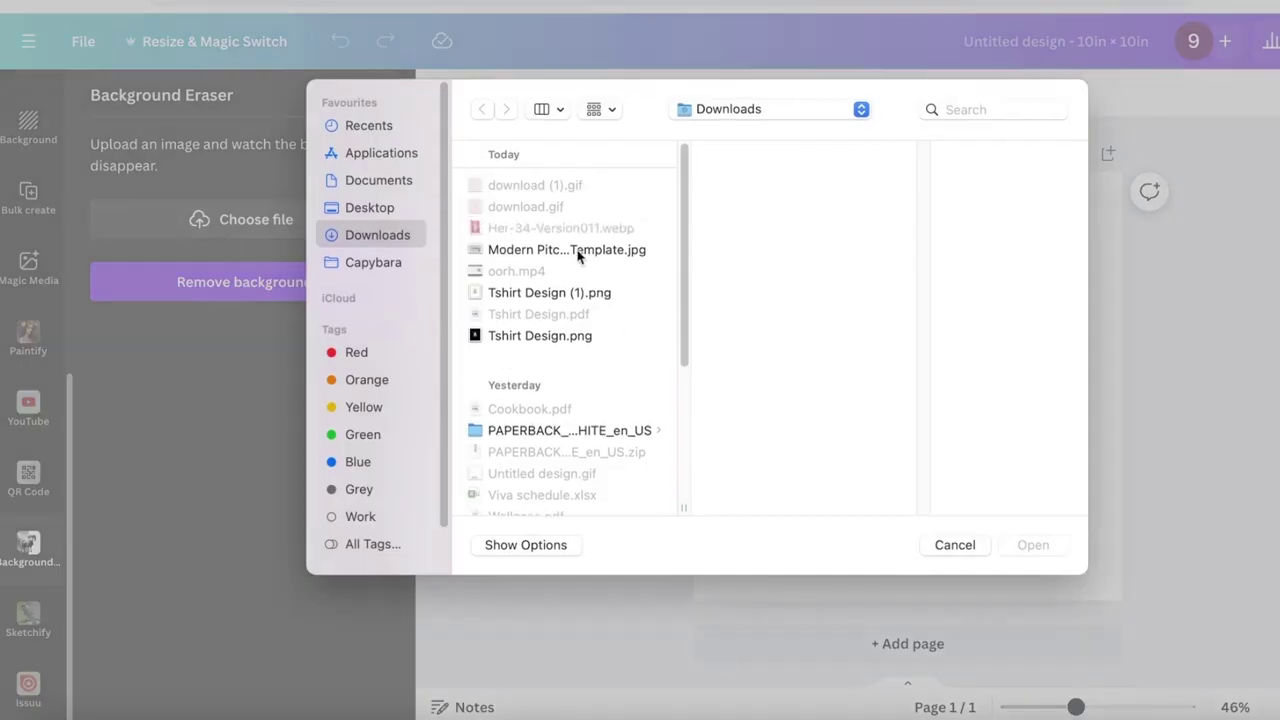
pyautogui.click(962, 548)
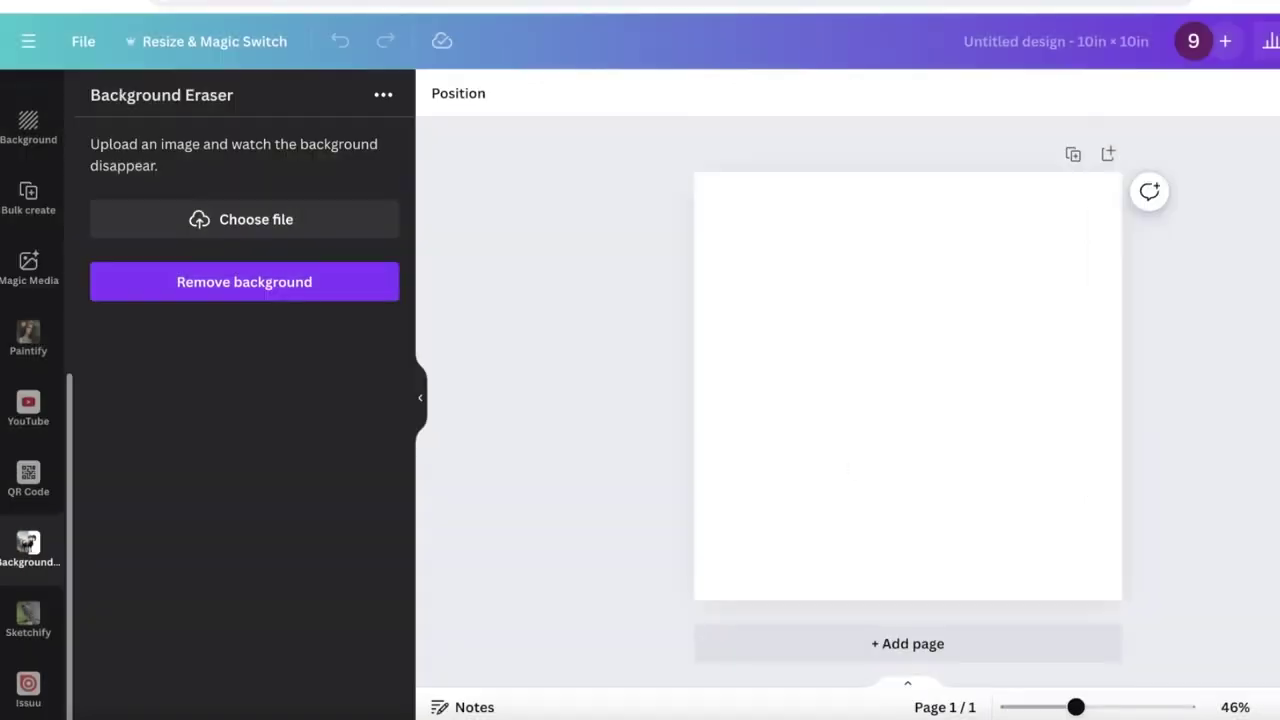
# - Add the downloaded stacked-jars photo to the blank page and position it near the page's center
pyautogui.moveTo(1133, 88); pyautogui.dragTo(797, 402)
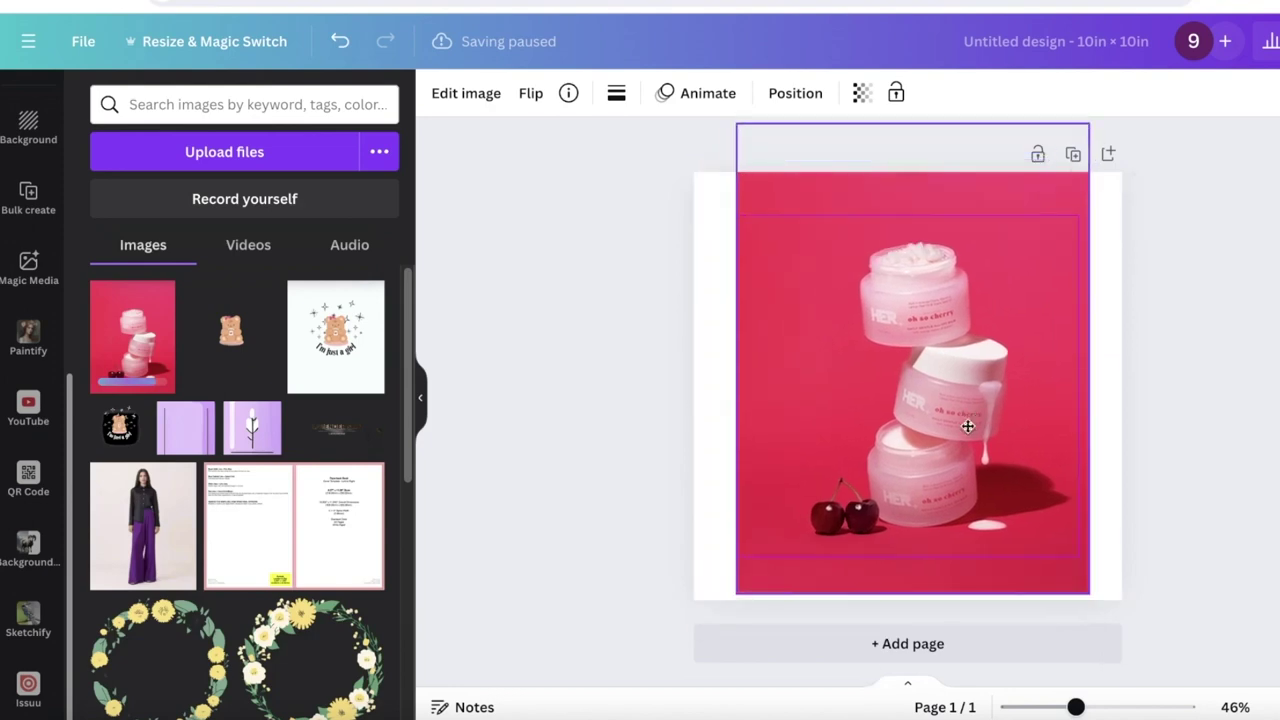
pyautogui.moveTo(970, 426); pyautogui.dragTo(963, 429)
pyautogui.moveTo(940, 349); pyautogui.dragTo(924, 367)
pyautogui.doubleClick(734, 220)
pyautogui.click(1226, 313)
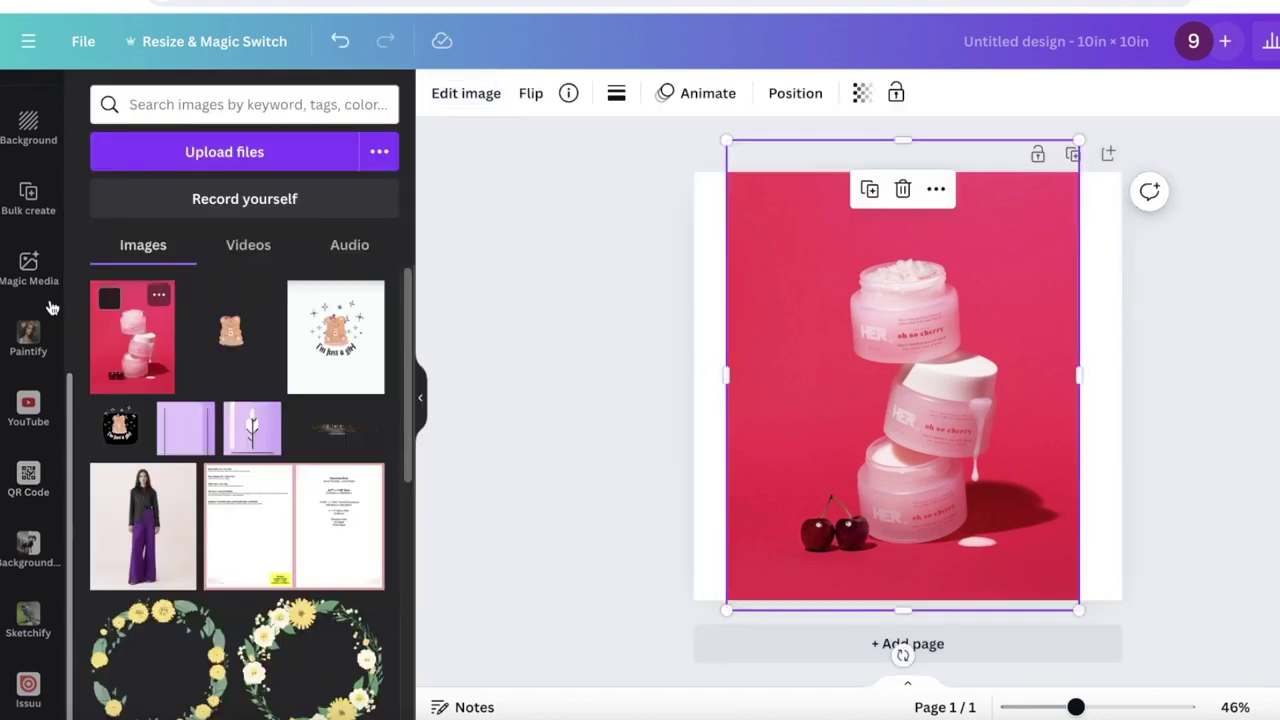
# - Search the Canva apps for "magic media" and open Magic Media
pyautogui.scroll(5, 24, 312)
pyautogui.click(28, 605)
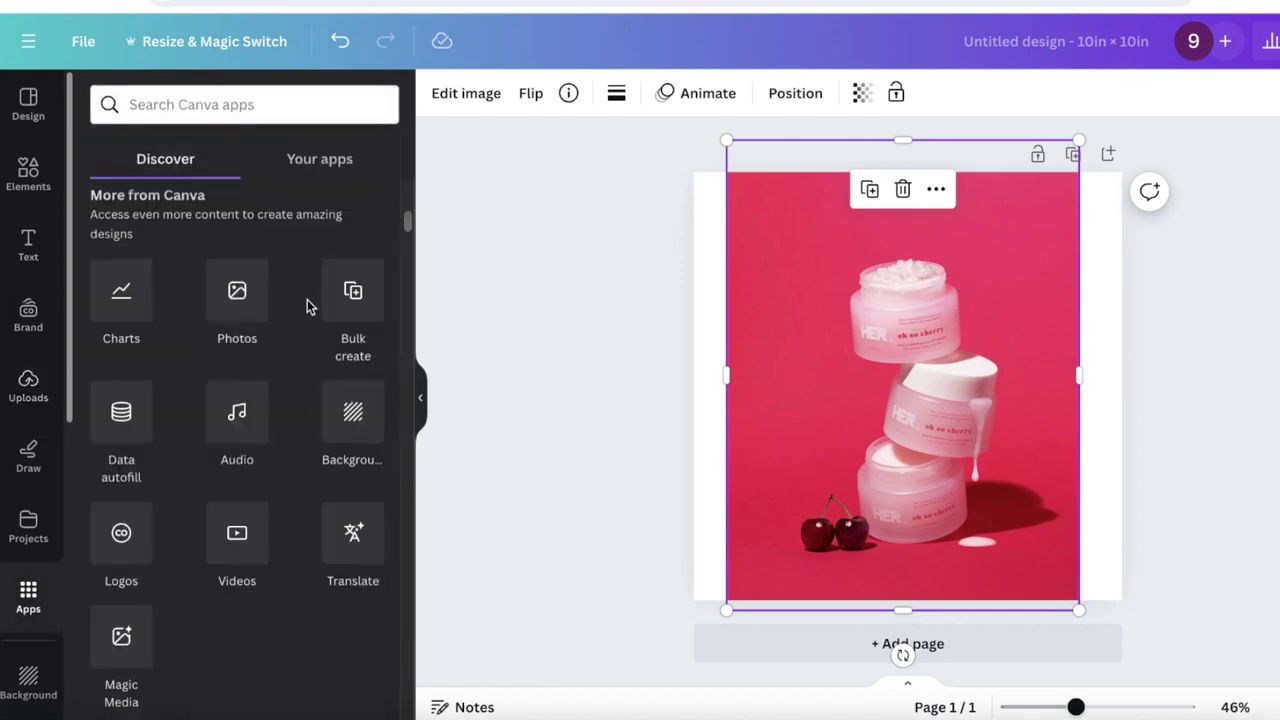
pyautogui.write('magic media')
pyautogui.press('Return')
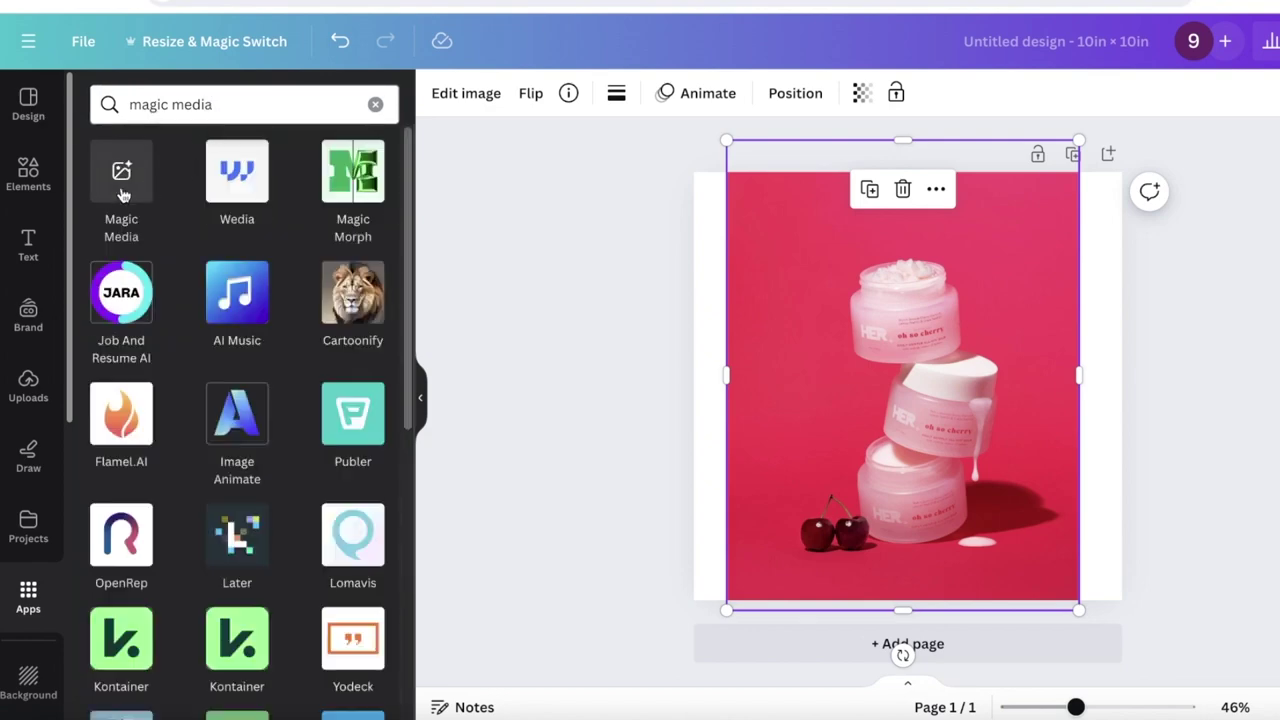
pyautogui.click(125, 175)
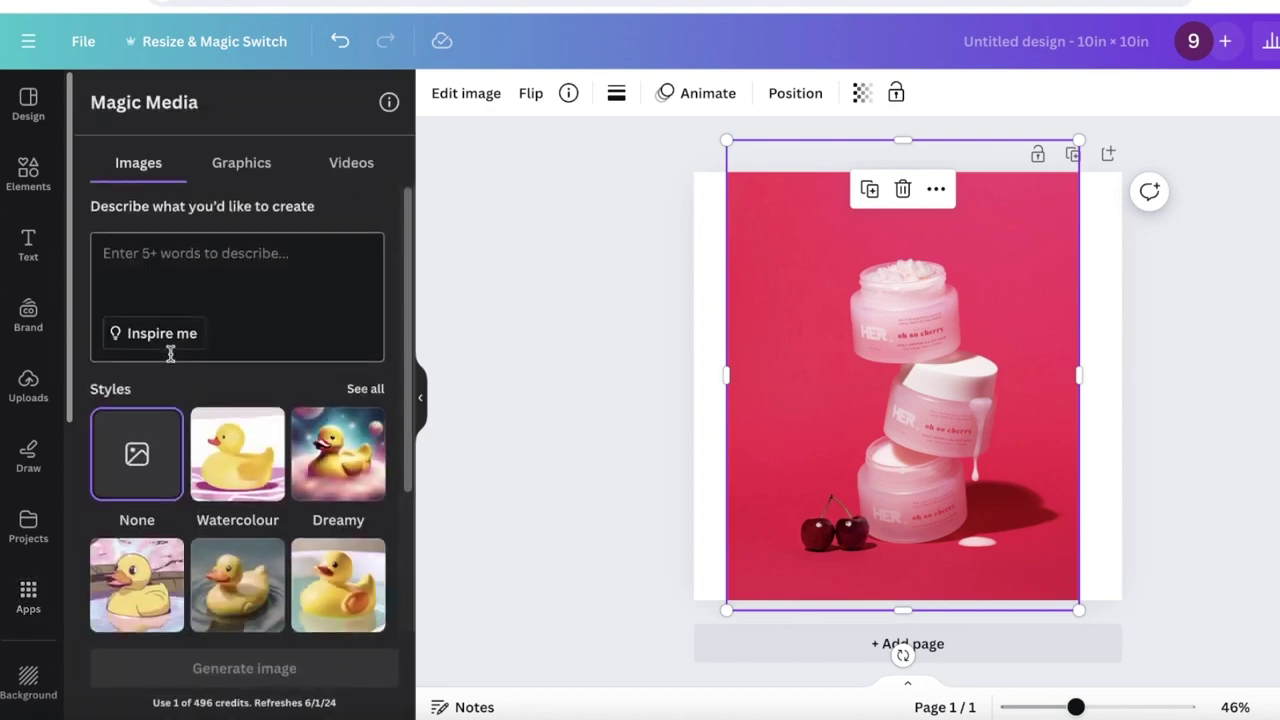
# - Look through Magic Media's image, graphics and video generation options, ending on image generation
pyautogui.scroll(-3, 183, 491)
pyautogui.scroll(3, 175, 388)
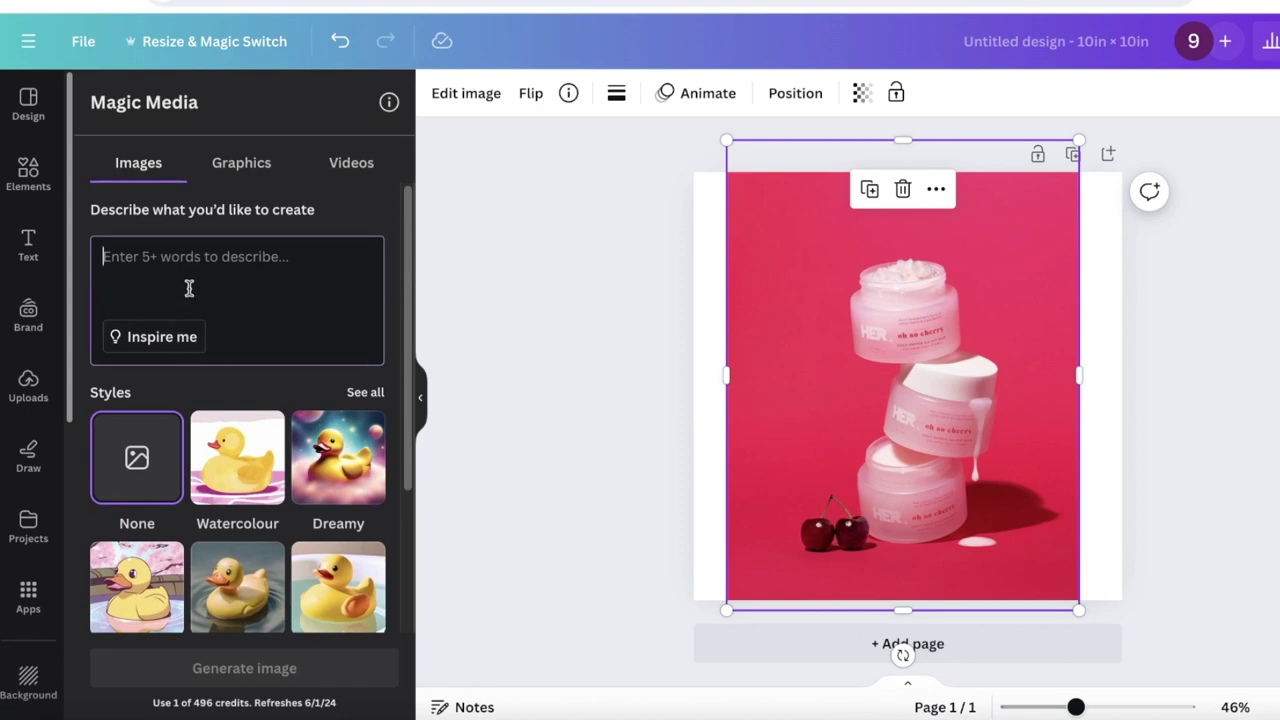
pyautogui.click(289, 166)
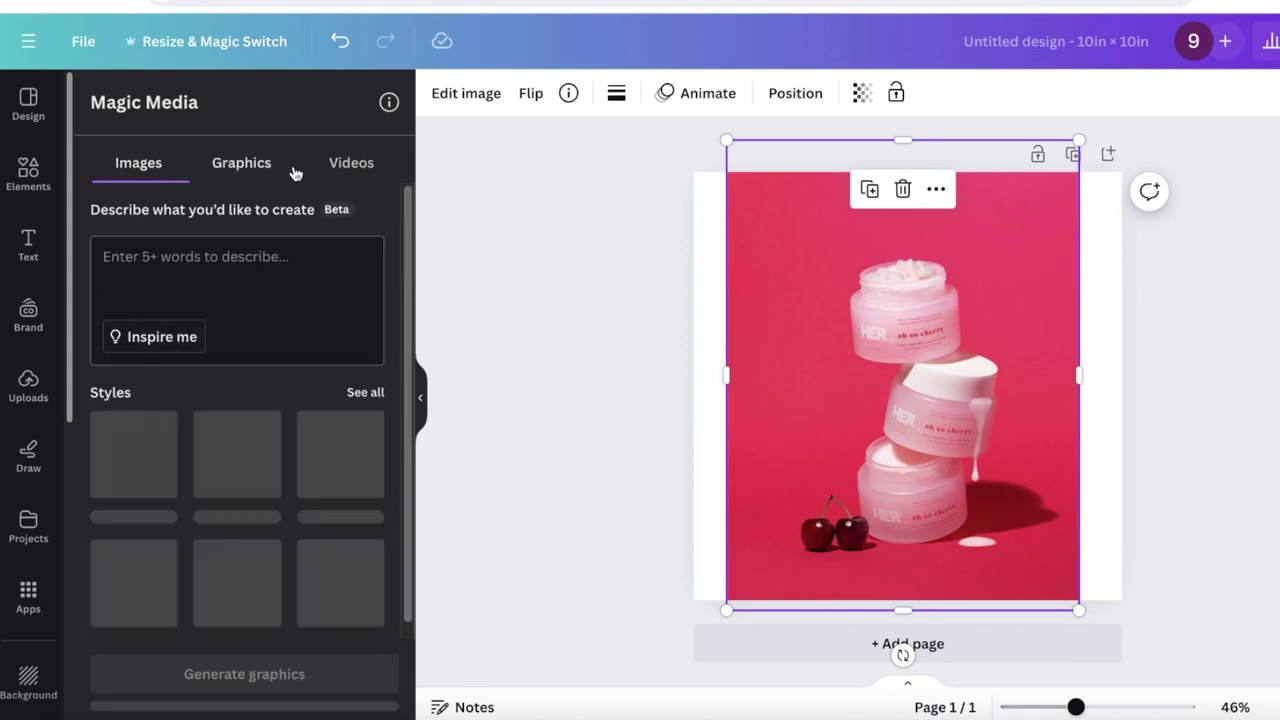
pyautogui.click(337, 163)
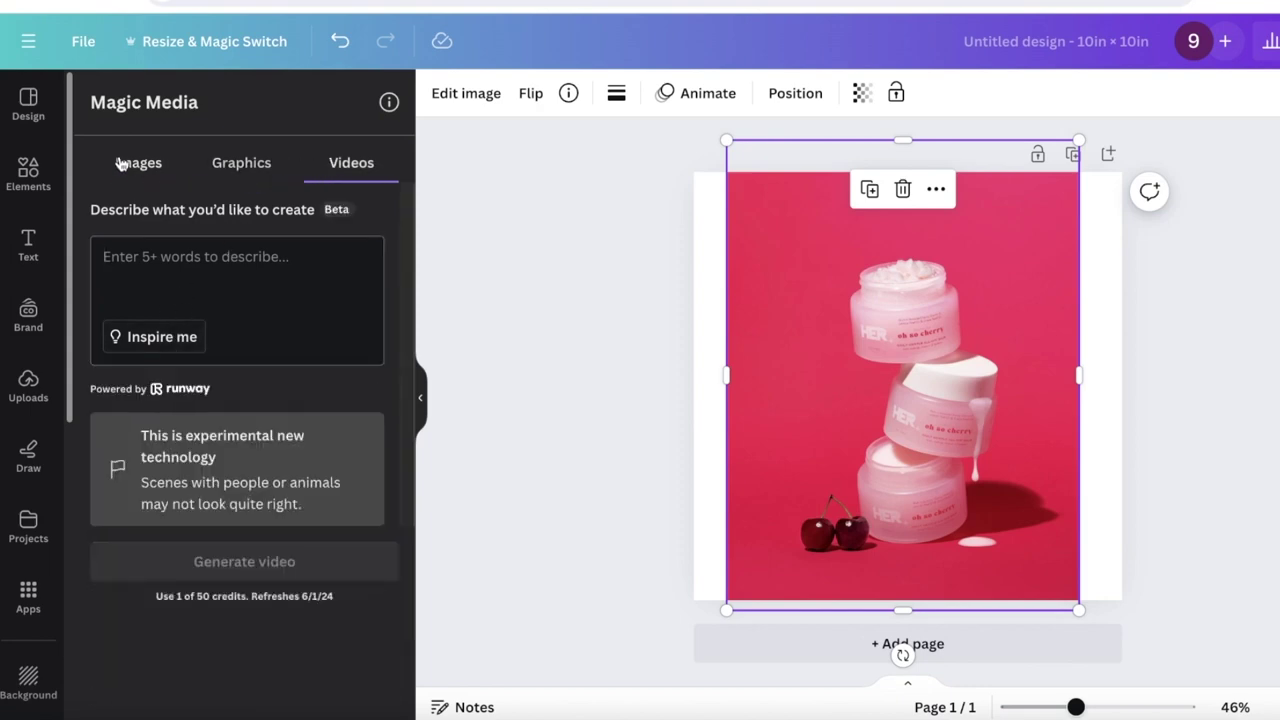
pyautogui.click(120, 163)
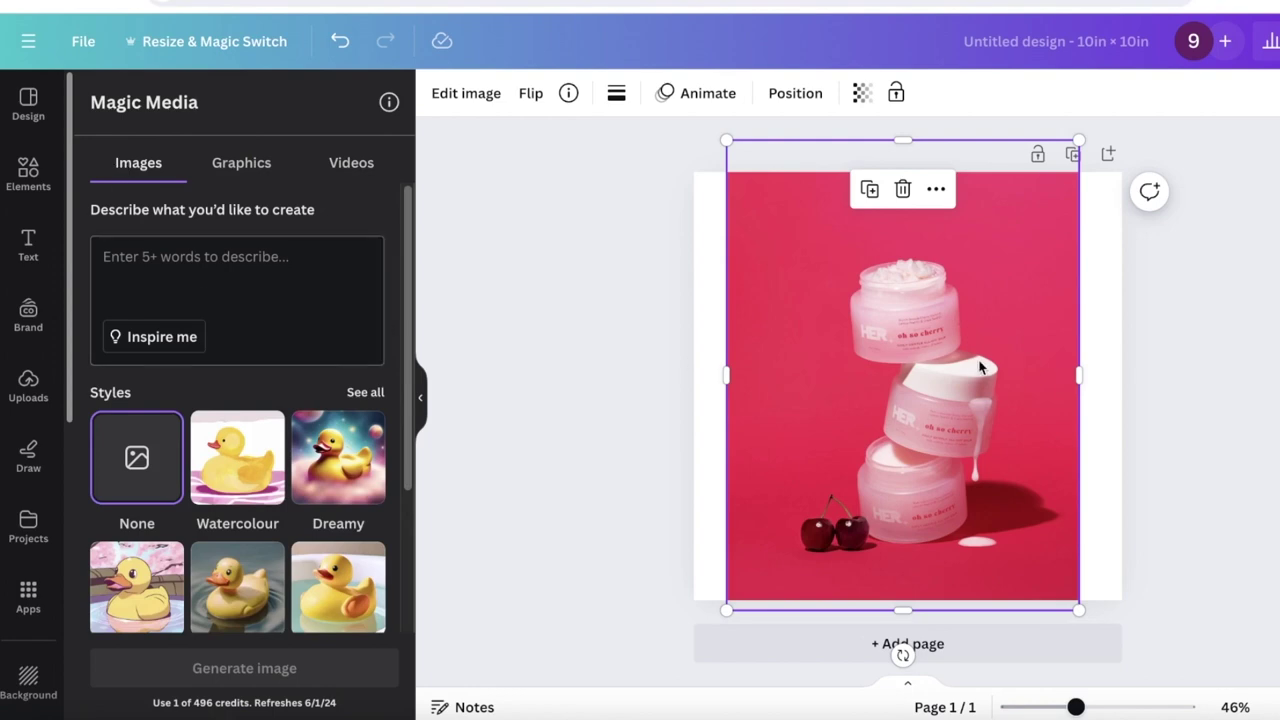
# - Remove the red background from the stacked-jars photo with BG Remover
pyautogui.click(466, 95)
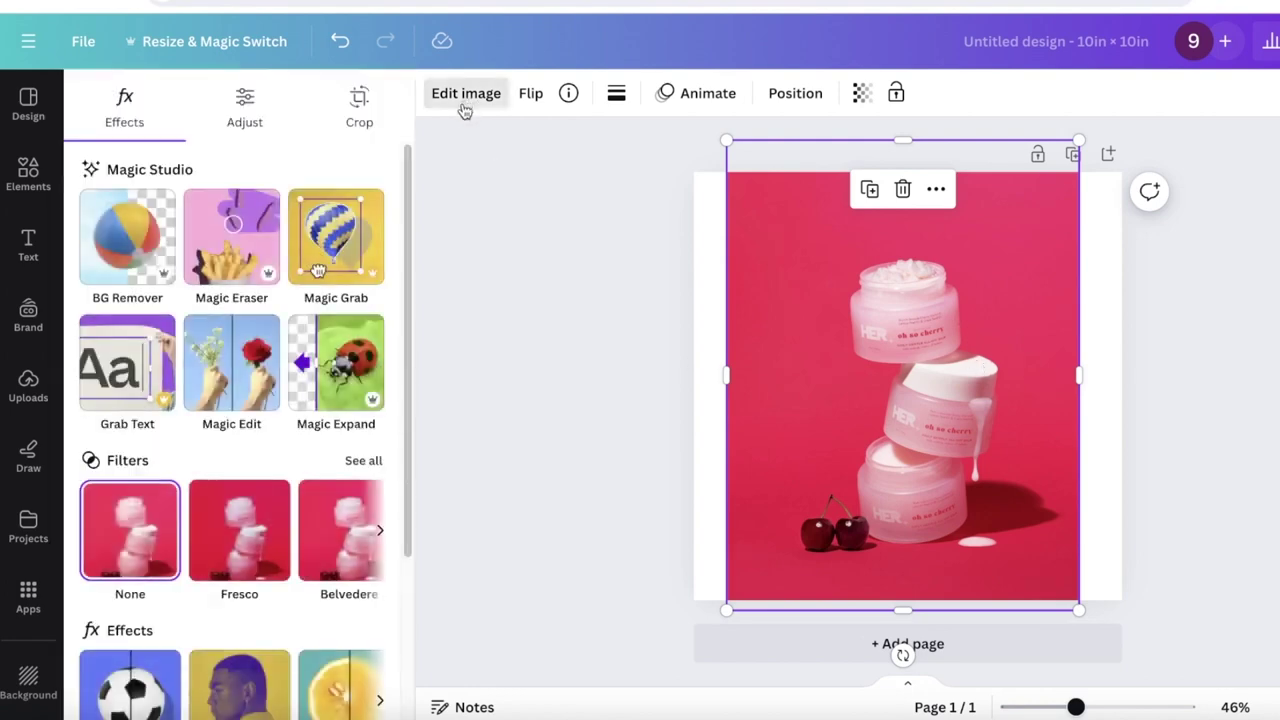
pyautogui.click(146, 240)
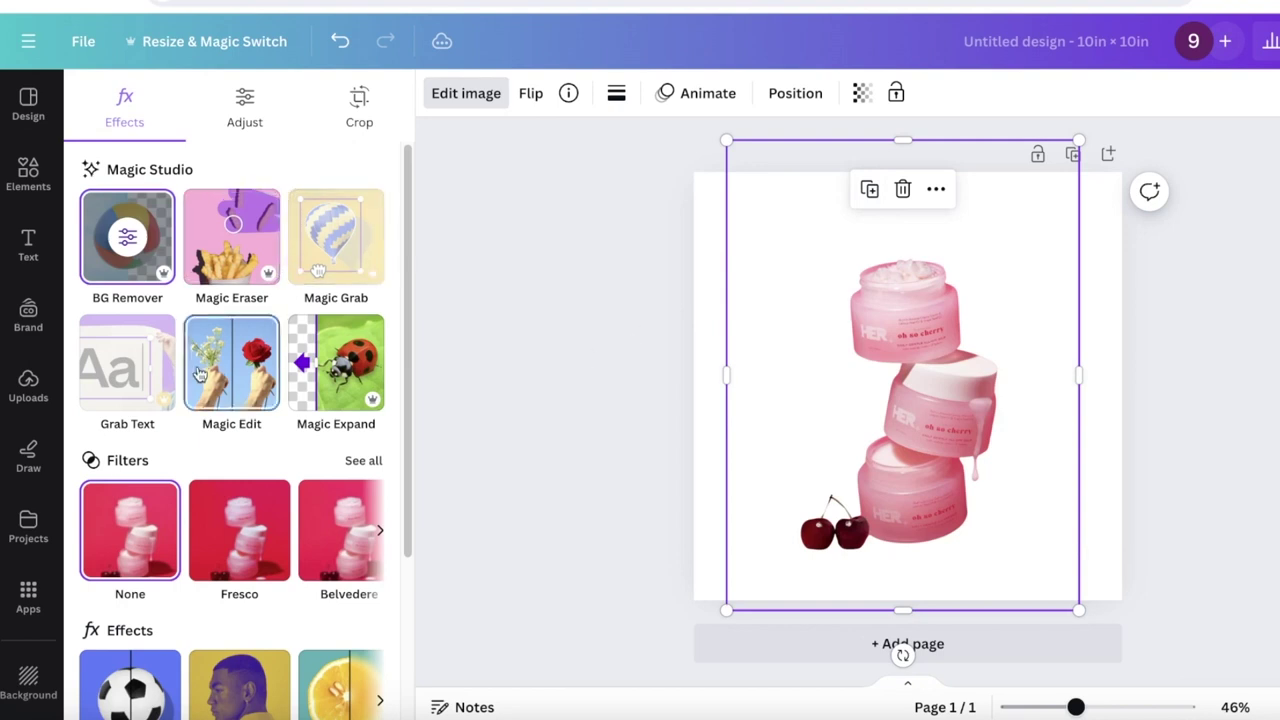
# - Try to extend the jars image to the page's full width with a freeform Magic Expand
pyautogui.click(340, 375)
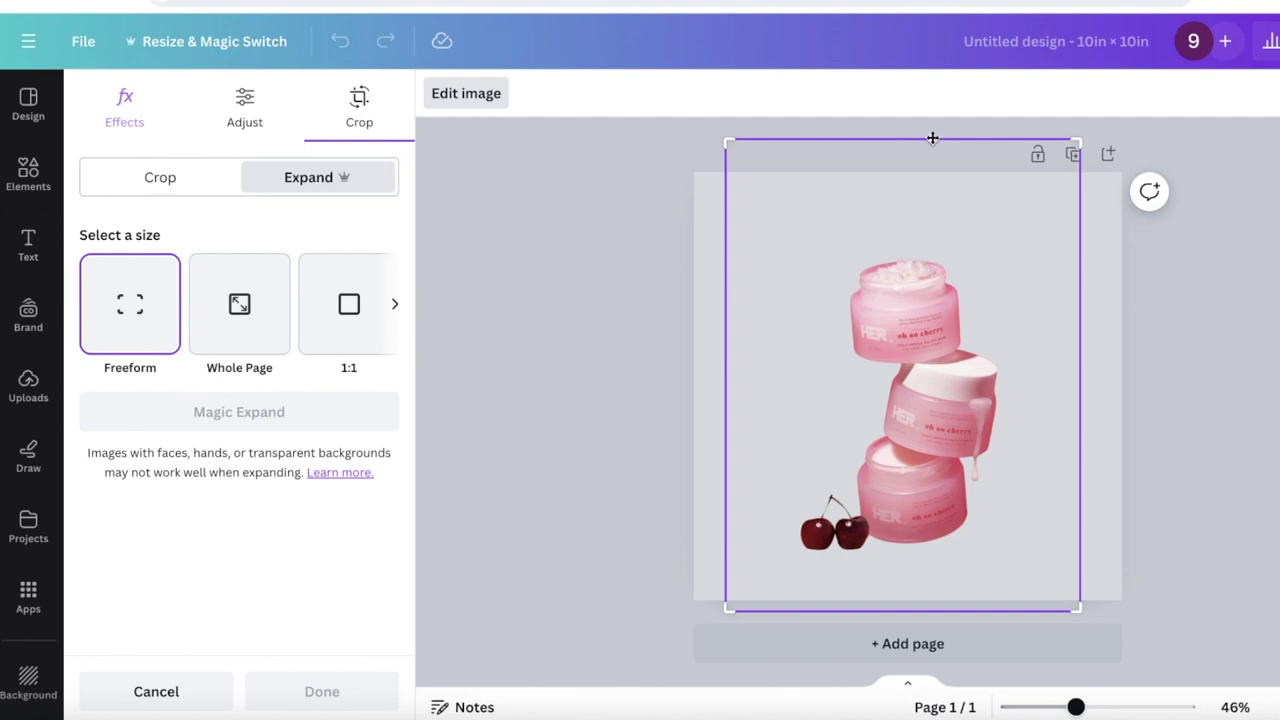
pyautogui.moveTo(729, 133); pyautogui.dragTo(689, 194)
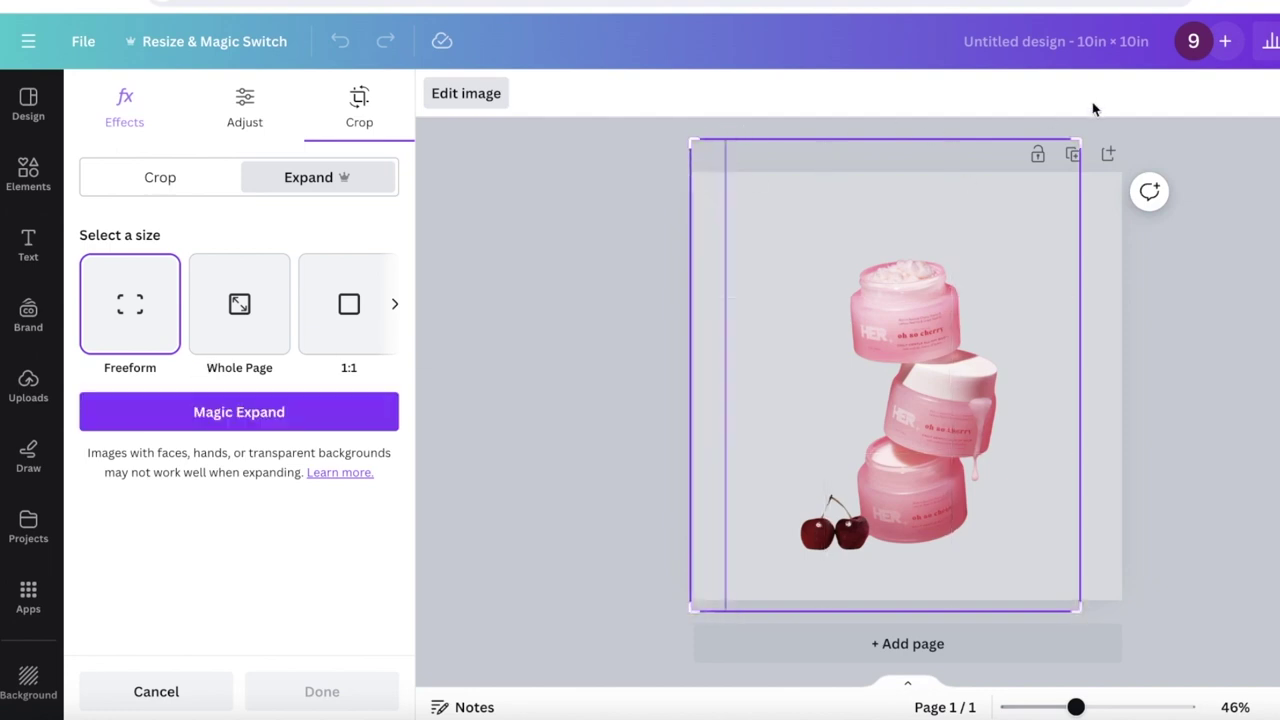
pyautogui.moveTo(1068, 138); pyautogui.dragTo(1117, 178)
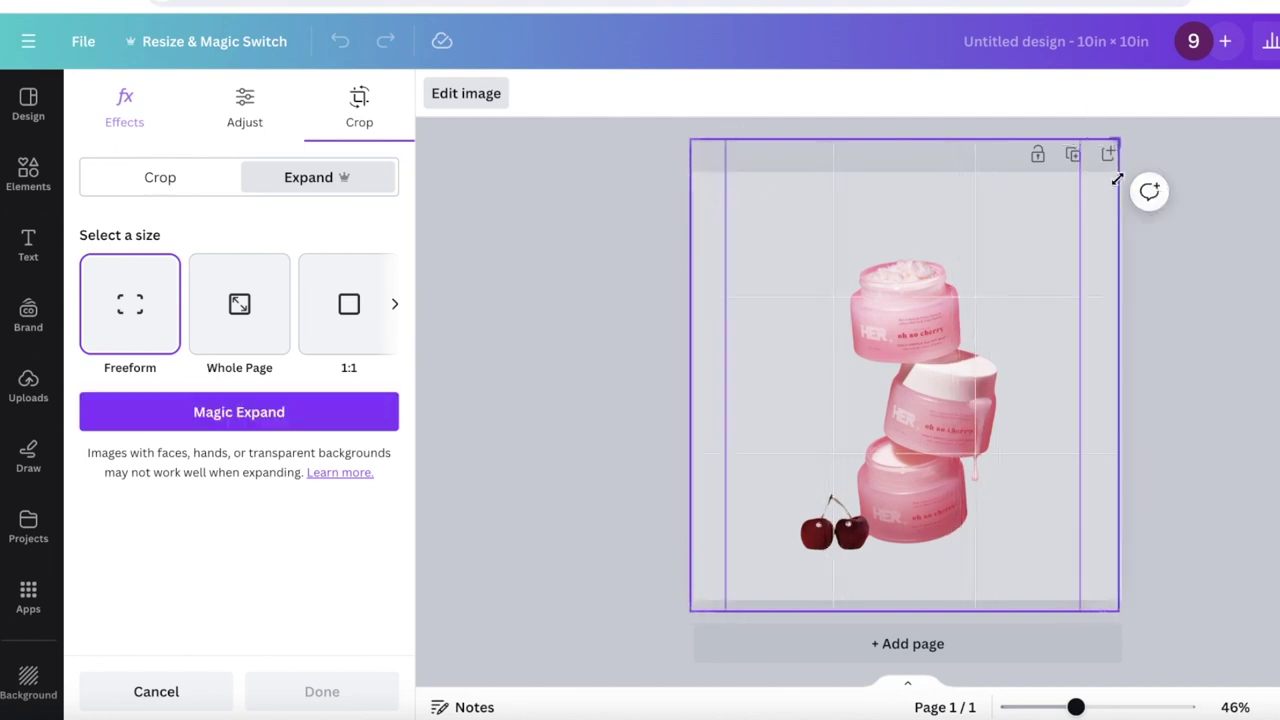
pyautogui.moveTo(949, 135); pyautogui.dragTo(918, 164)
pyautogui.moveTo(693, 618); pyautogui.dragTo(692, 580)
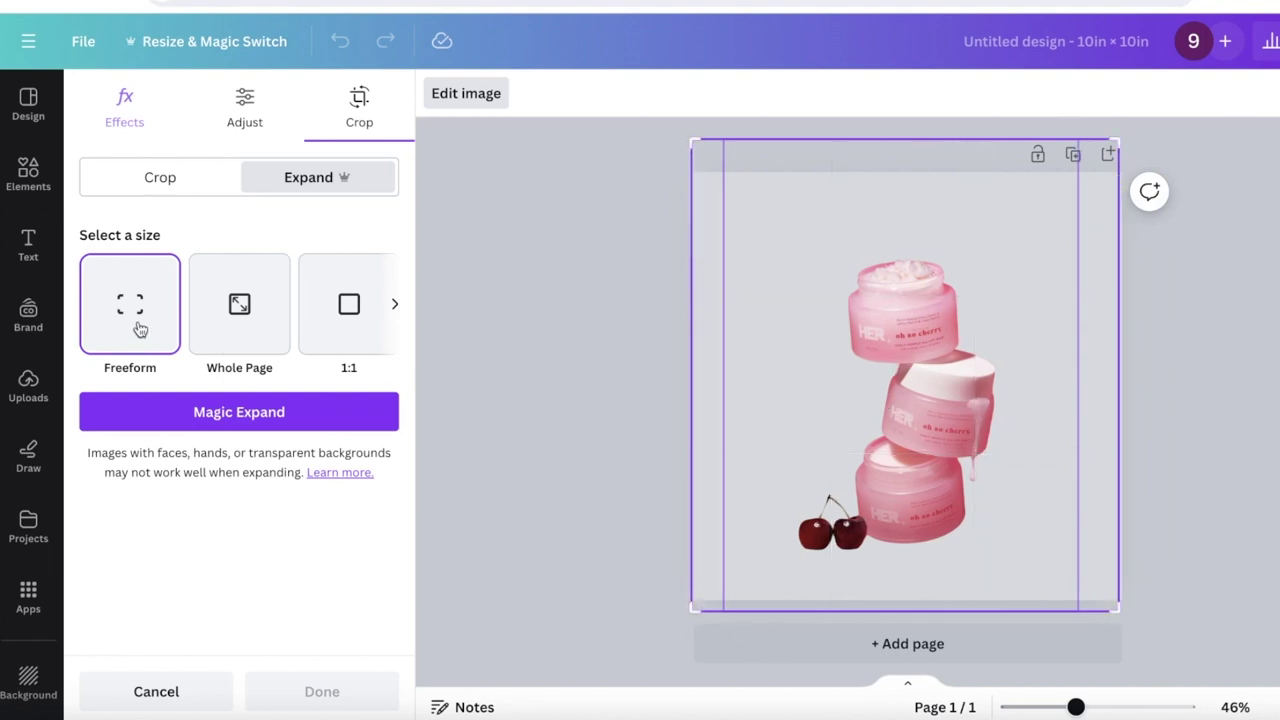
pyautogui.moveTo(691, 137); pyautogui.dragTo(688, 170)
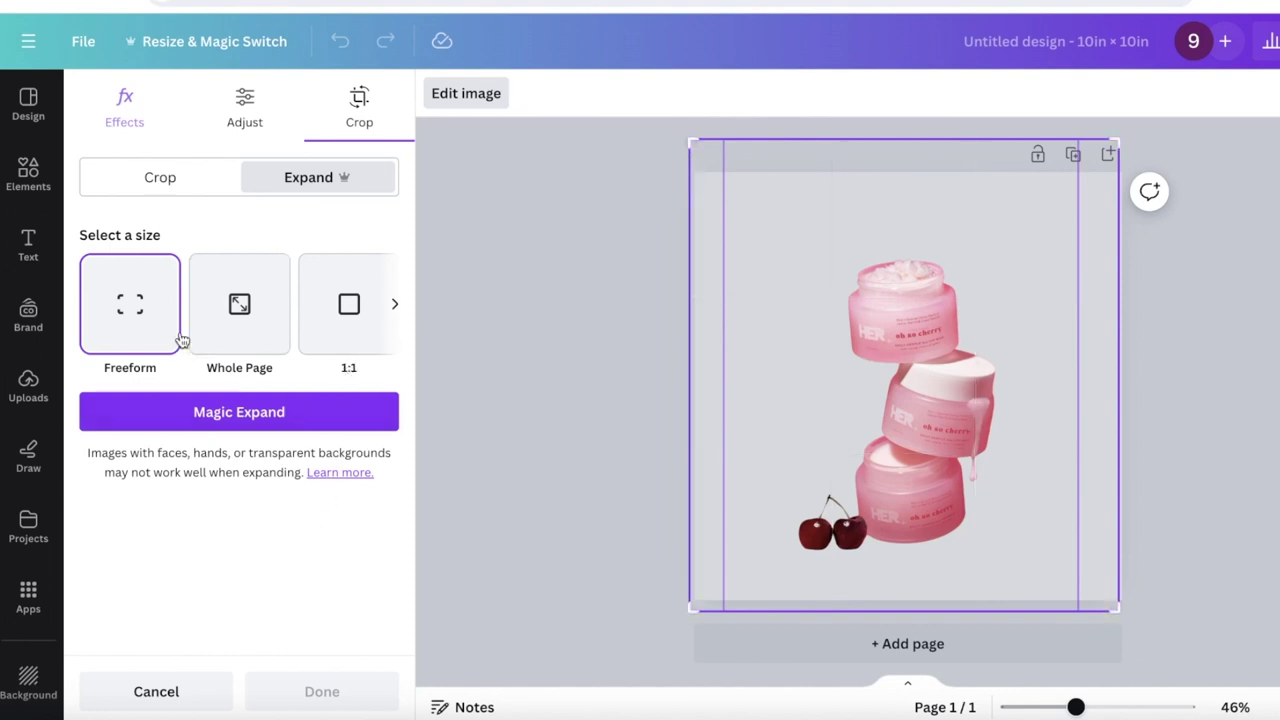
pyautogui.click(256, 412)
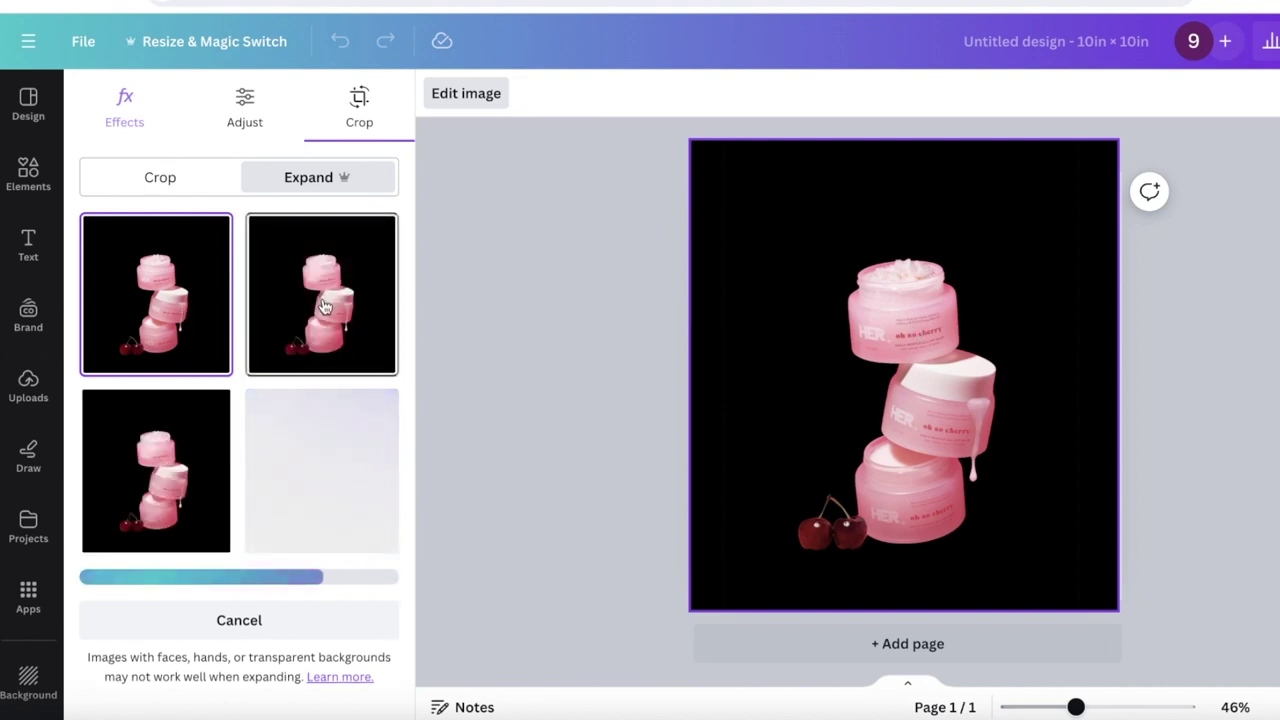
pyautogui.click(229, 621)
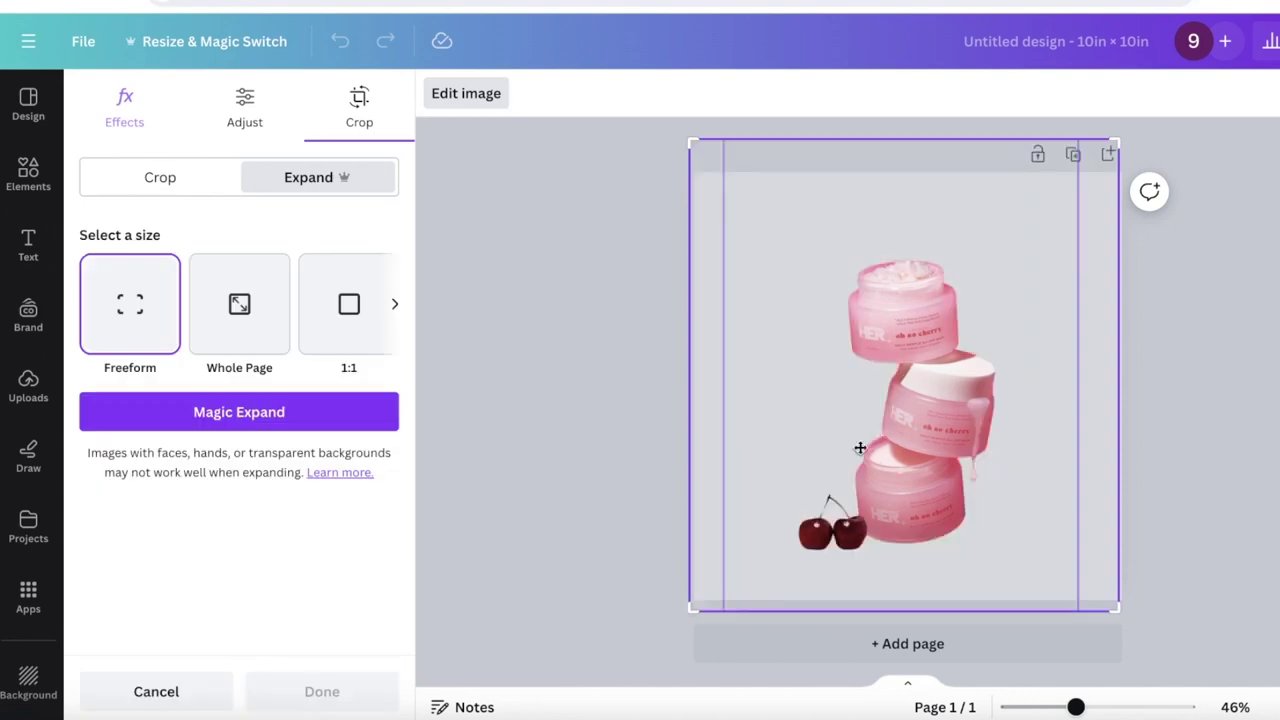
pyautogui.click(156, 691)
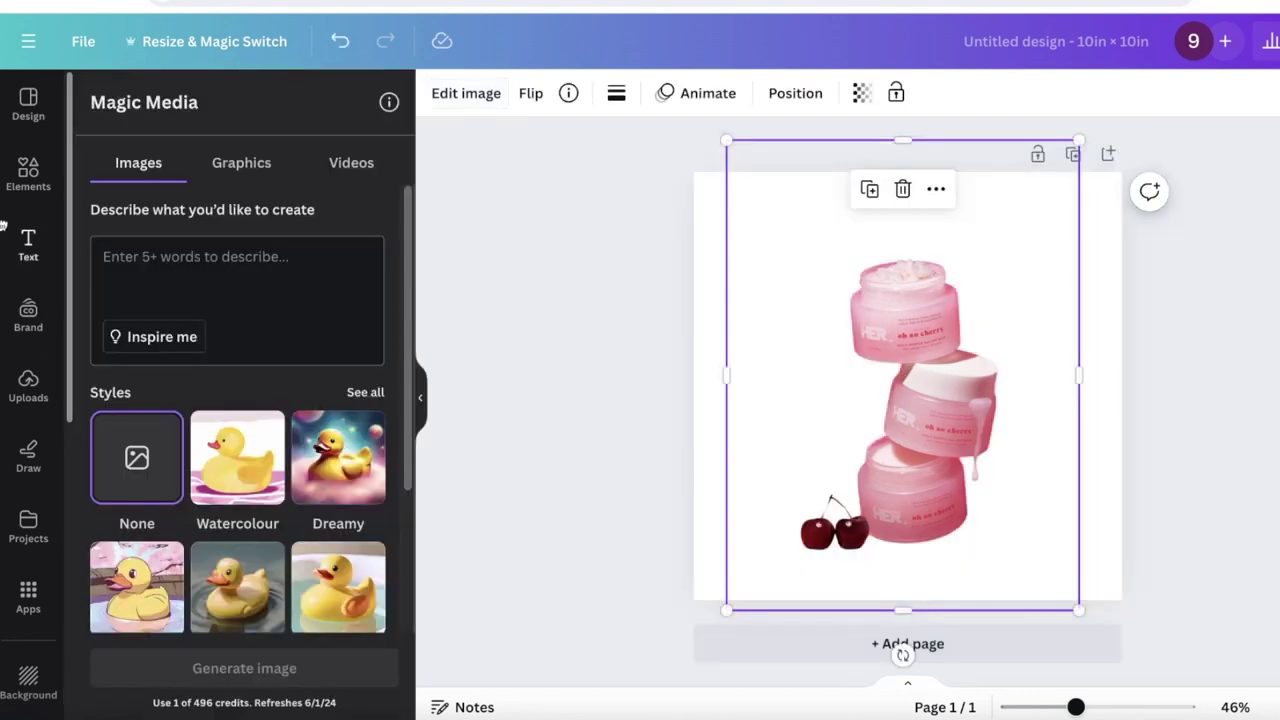
# - Search the elements for "product mockup" and look through the photo results for a background scene
pyautogui.click(28, 172)
pyautogui.click(188, 107)
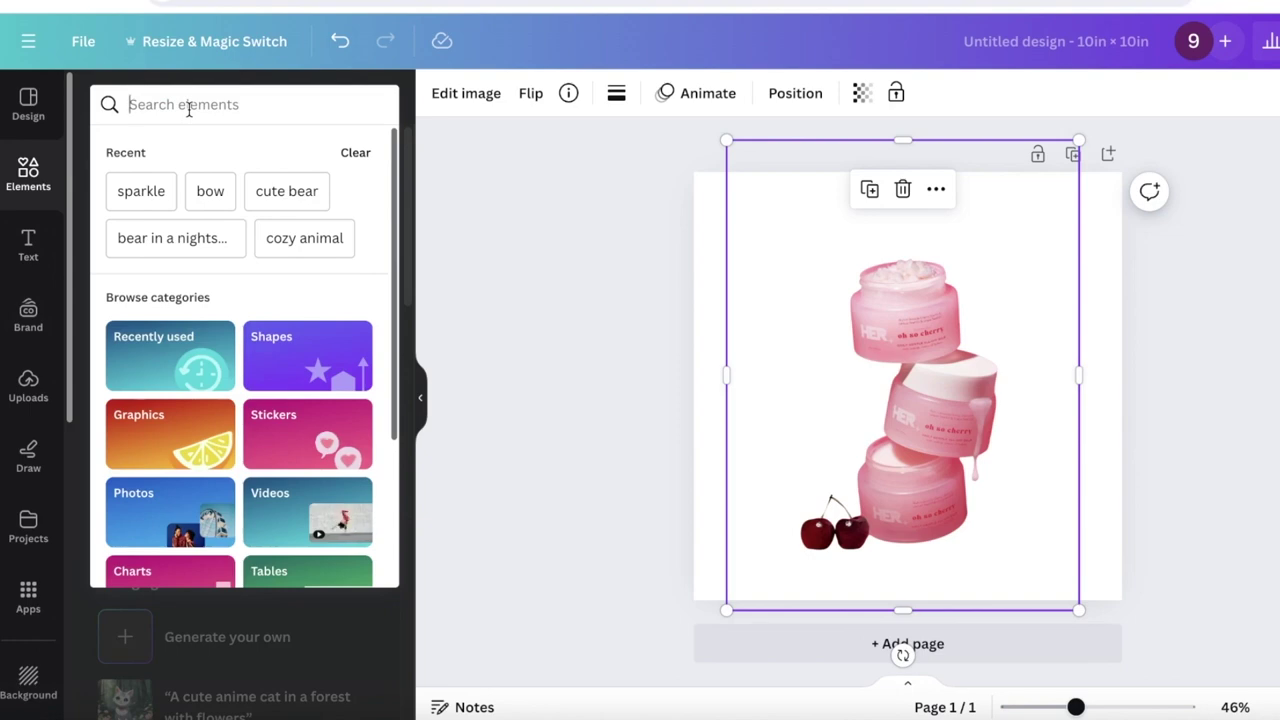
pyautogui.write('product mocku')
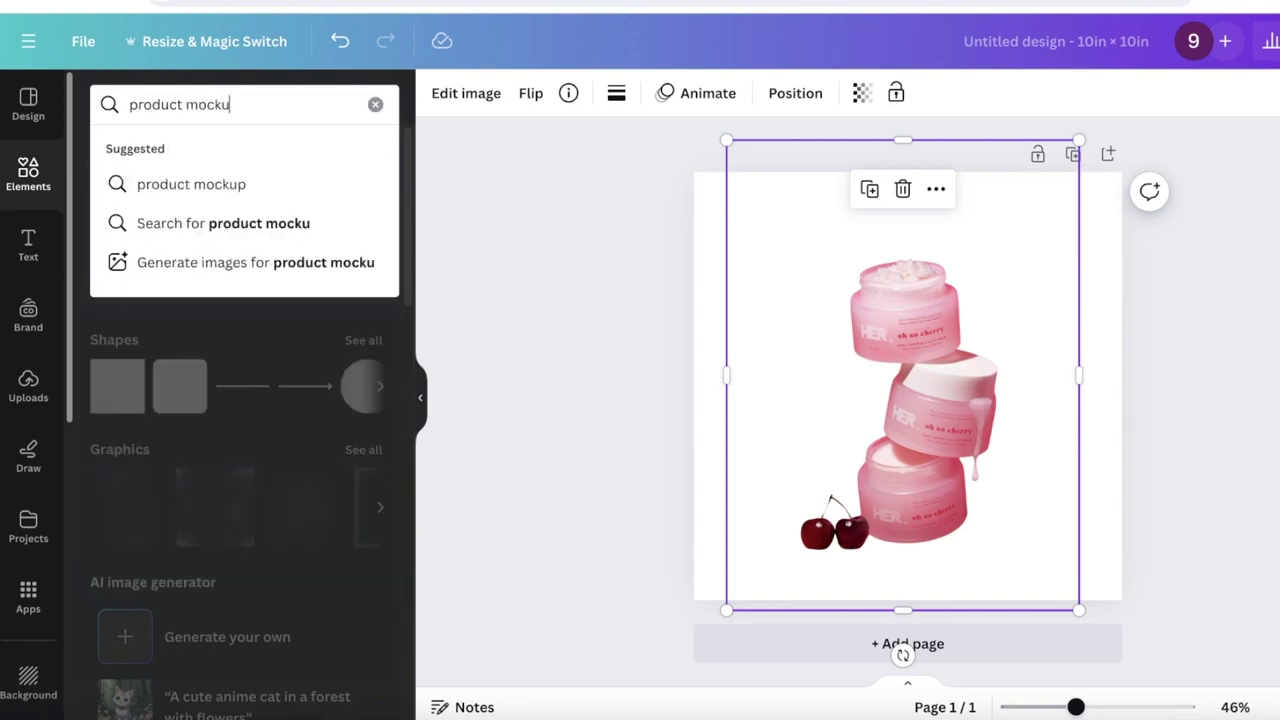
pyautogui.write('p')
pyautogui.press('Return')
pyautogui.click(230, 152)
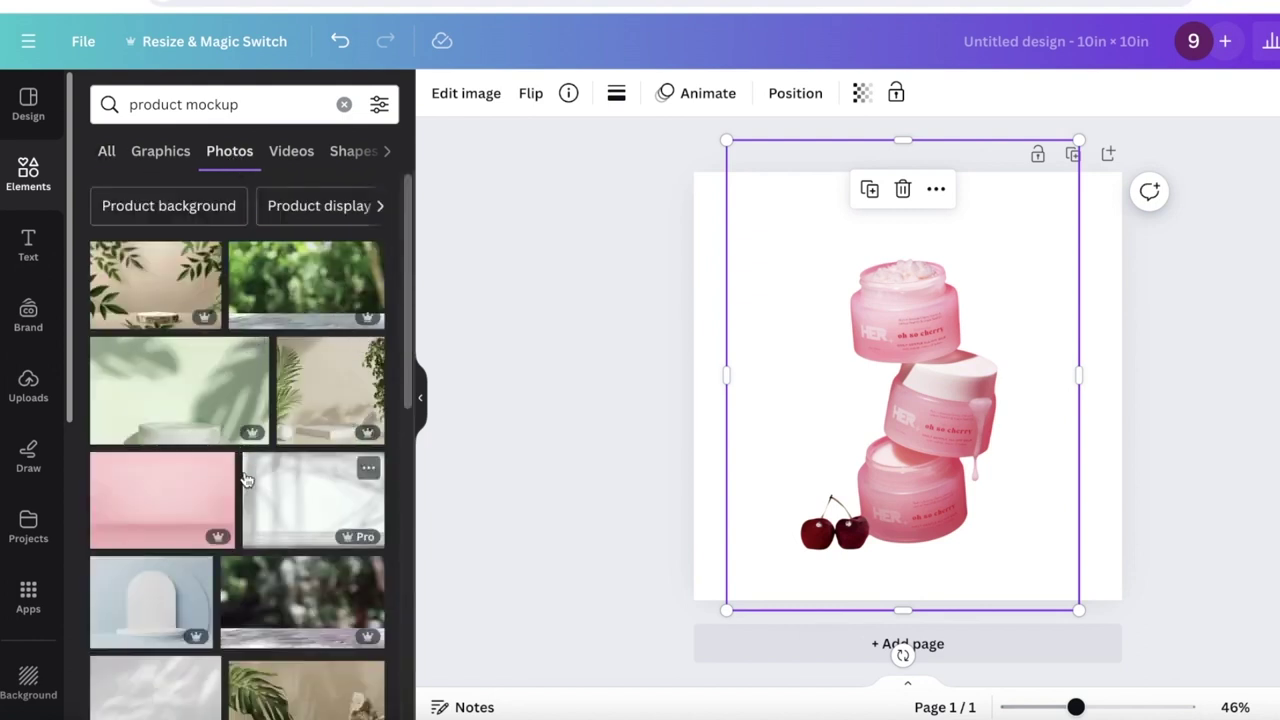
pyautogui.scroll(-5, 295, 540)
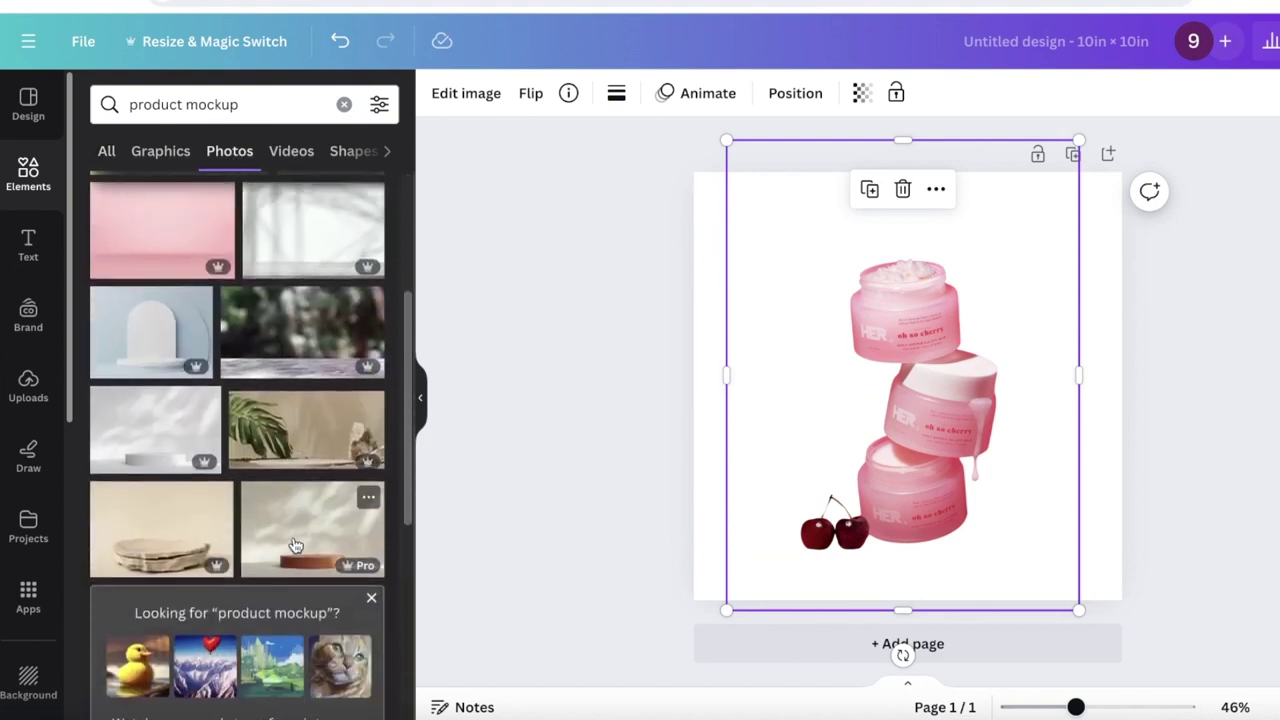
pyautogui.scroll(-8, 292, 548)
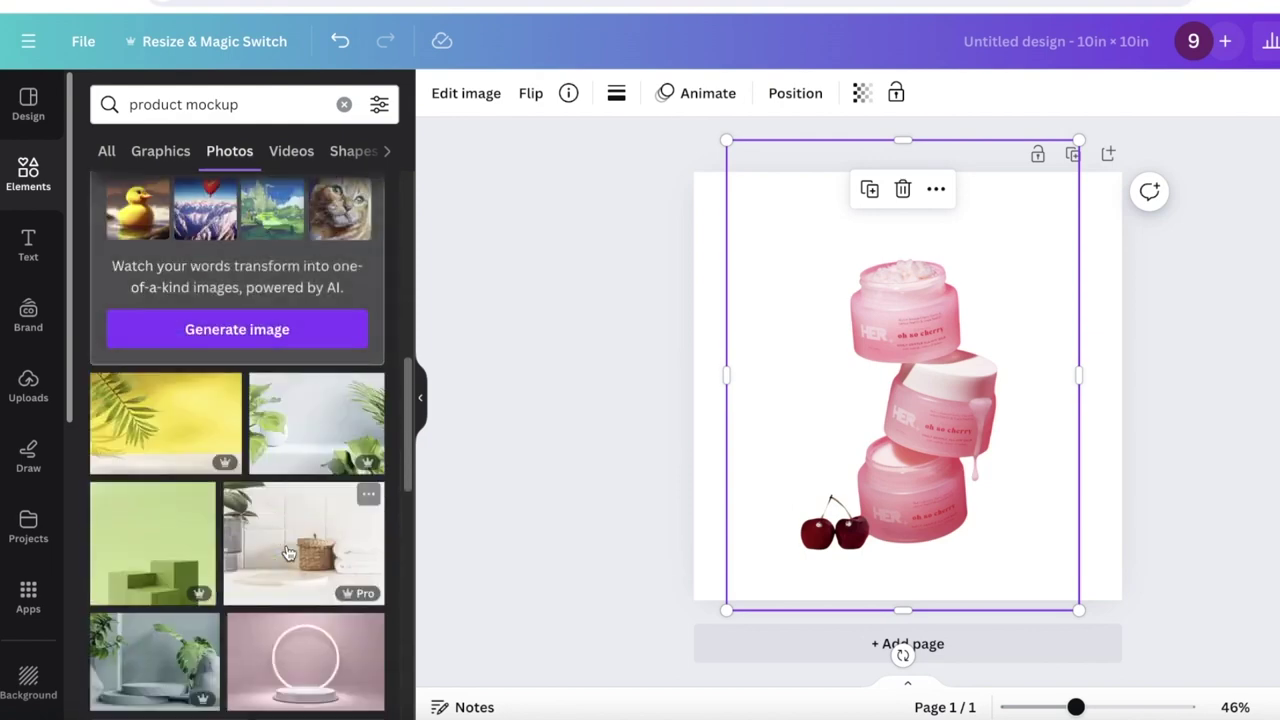
# - Add the white-tiled bathroom photo with the wicker basket and towels, and scale it to the page's full width
pyautogui.click(287, 553)
pyautogui.moveTo(959, 460); pyautogui.dragTo(893, 363)
pyautogui.moveTo(1016, 423); pyautogui.dragTo(1080, 471)
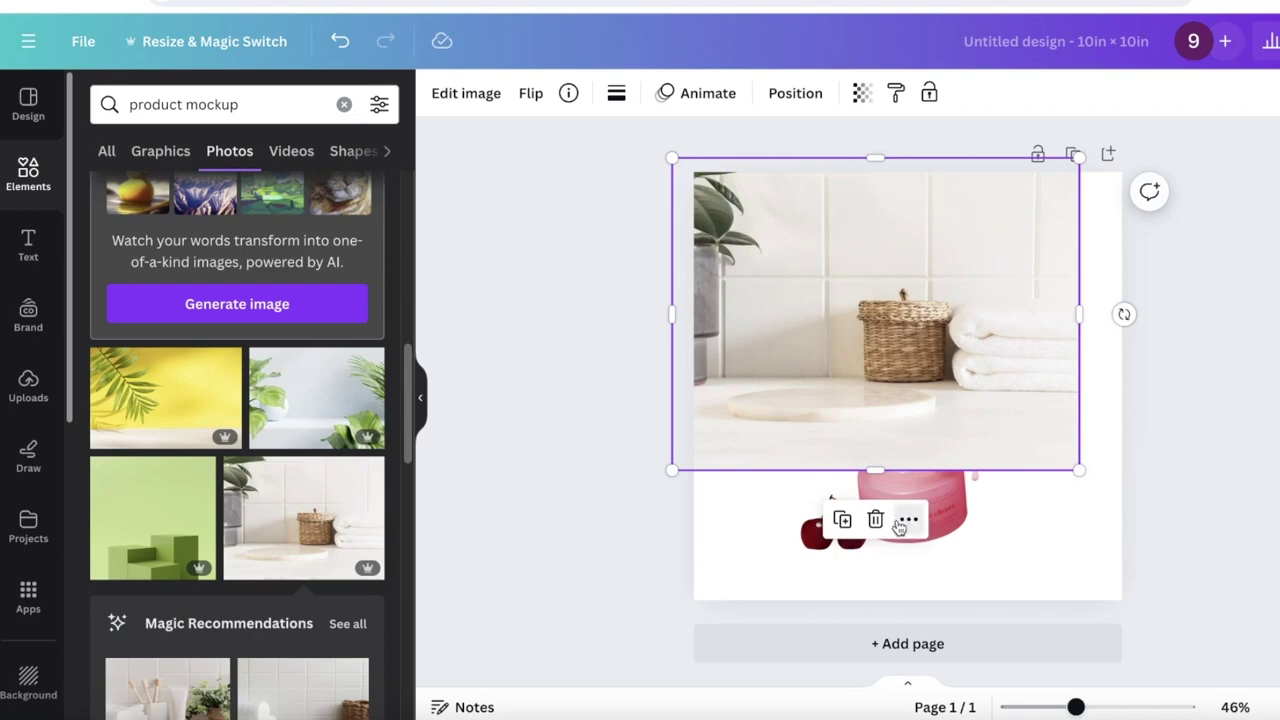
pyautogui.moveTo(920, 354); pyautogui.dragTo(962, 441)
pyautogui.moveTo(714, 245); pyautogui.dragTo(692, 227)
# - Reorder the layers so the jars image lies above the bathroom photo
pyautogui.rightClick(997, 437)
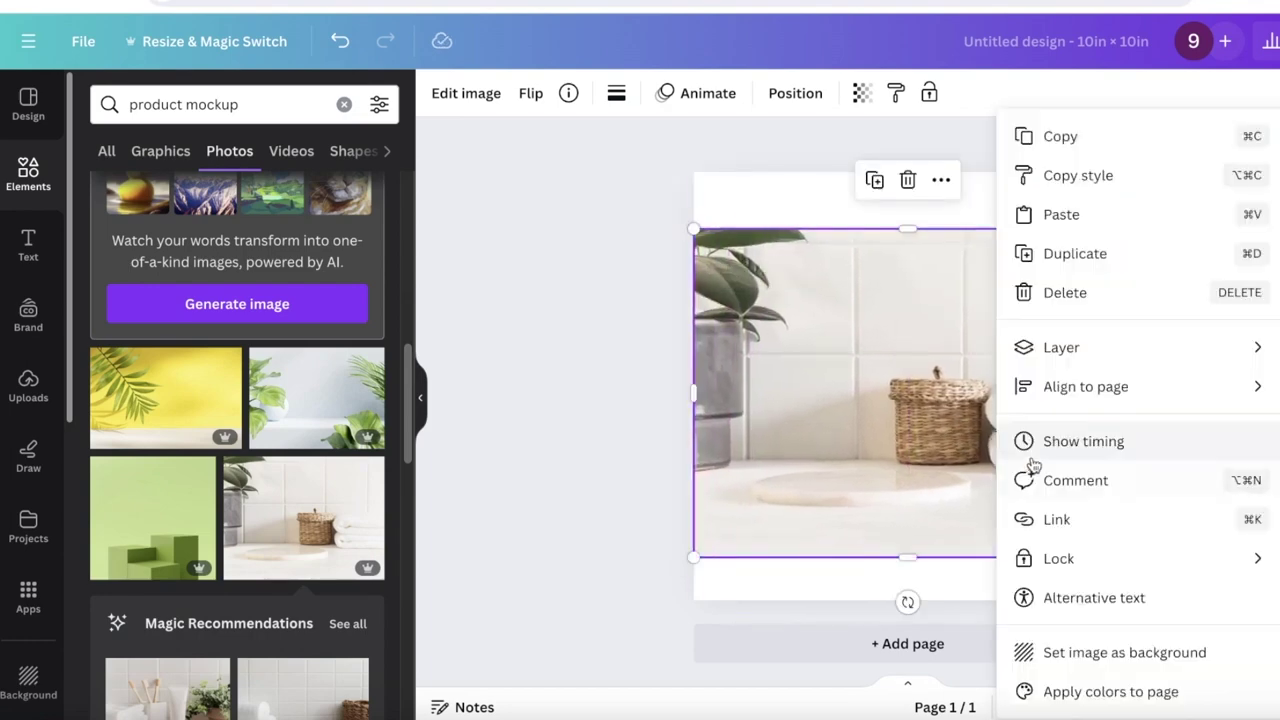
pyautogui.moveTo(1057, 350)
pyautogui.click(1206, 510)
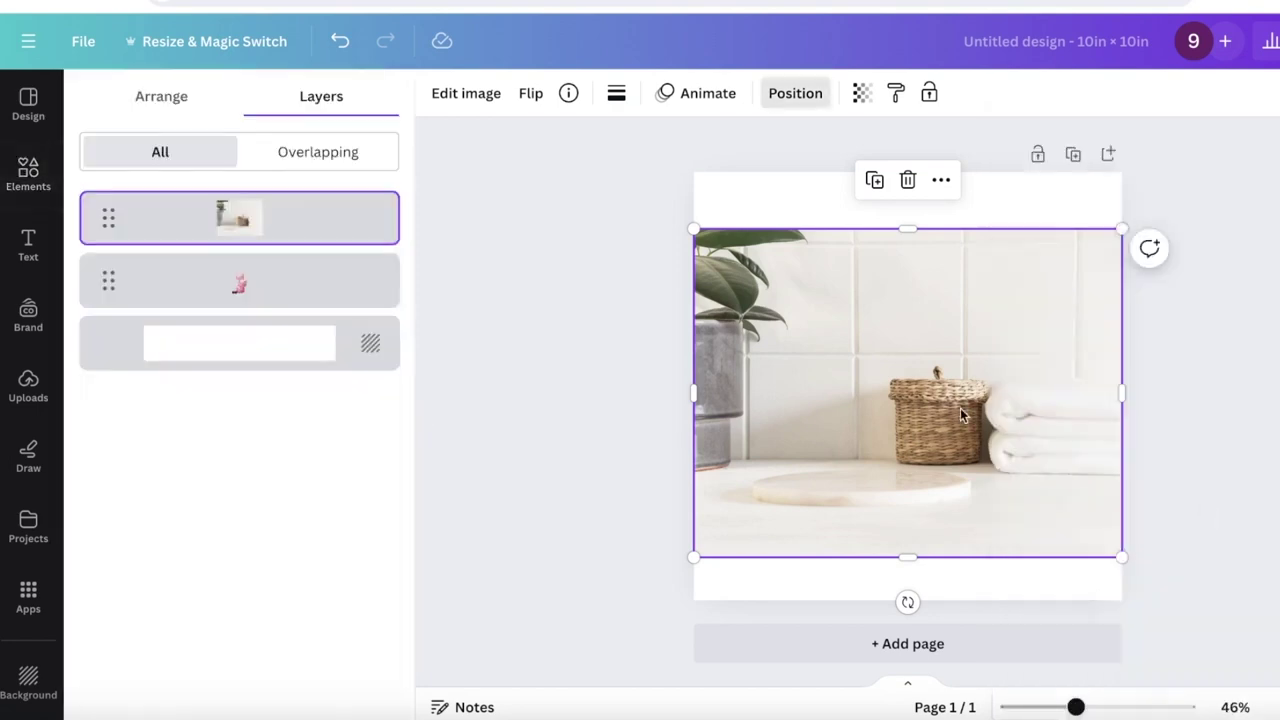
pyautogui.moveTo(95, 284); pyautogui.dragTo(106, 209)
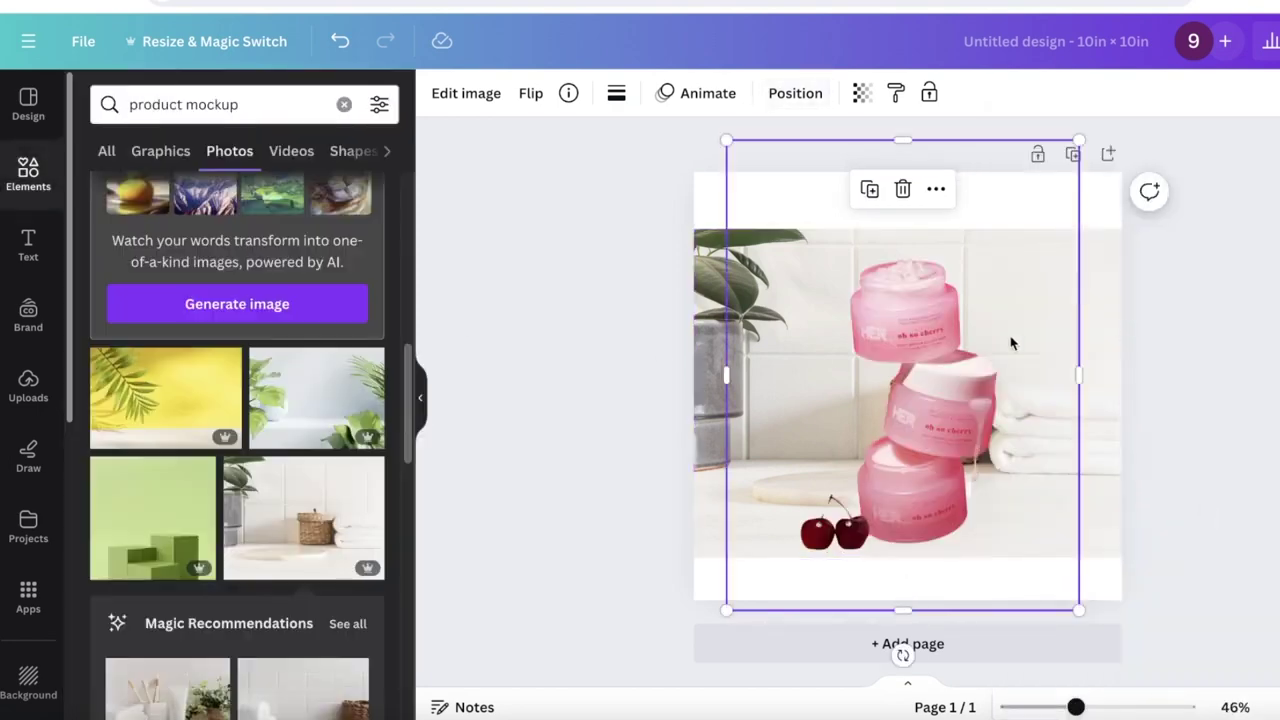
# - Crop the empty margins above and below the stacked jars and cherries
pyautogui.doubleClick(891, 324)
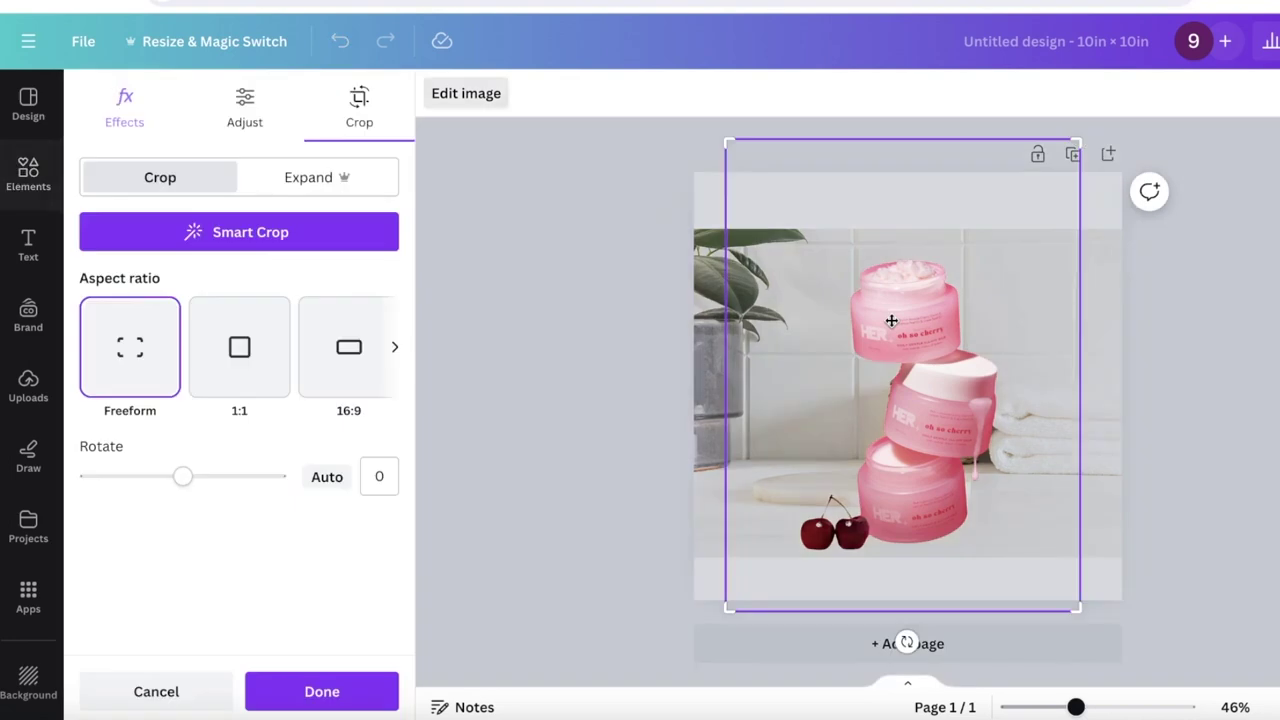
pyautogui.moveTo(727, 143); pyautogui.dragTo(690, 217)
pyautogui.moveTo(726, 610); pyautogui.dragTo(724, 556)
pyautogui.moveTo(726, 219); pyautogui.dragTo(726, 252)
pyautogui.click(1149, 486)
pyautogui.click(1046, 500)
# - Scale down the jars image and place it on the round tray beside the wicker basket
pyautogui.moveTo(1080, 551); pyautogui.dragTo(902, 402)
pyautogui.moveTo(800, 320); pyautogui.dragTo(845, 410)
pyautogui.moveTo(946, 318); pyautogui.dragTo(977, 294)
pyautogui.moveTo(860, 400); pyautogui.dragTo(843, 386)
pyautogui.click(1031, 366)
# - Select all images on the page and use Blend to merge the jars with the bathroom photo
pyautogui.hotkey('ctrl', 'a')
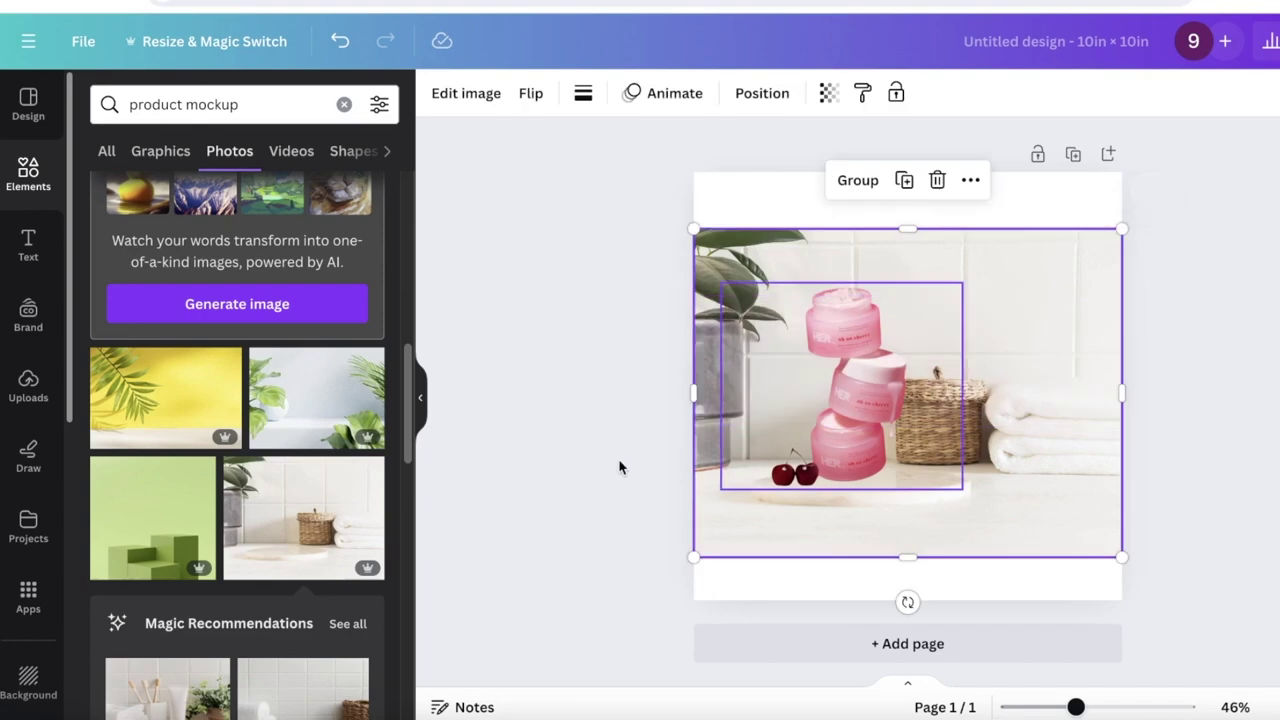
pyautogui.click(440, 93)
pyautogui.click(105, 182)
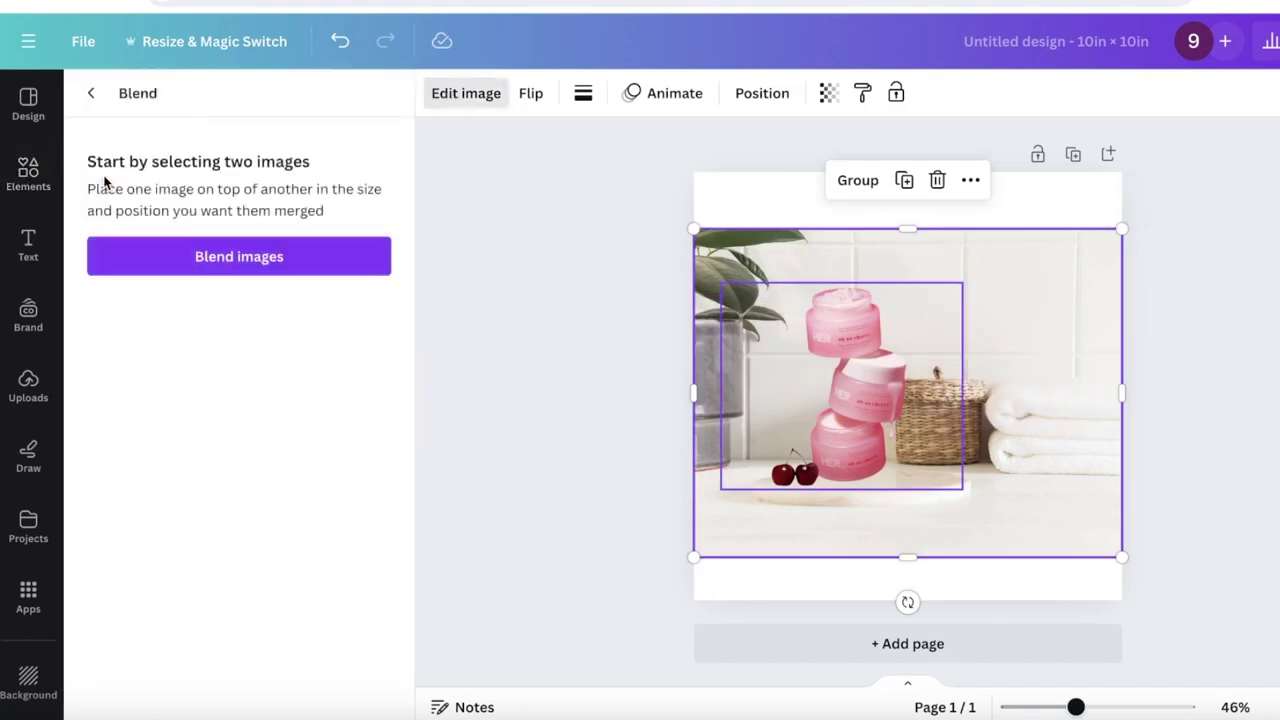
pyautogui.click(216, 458)
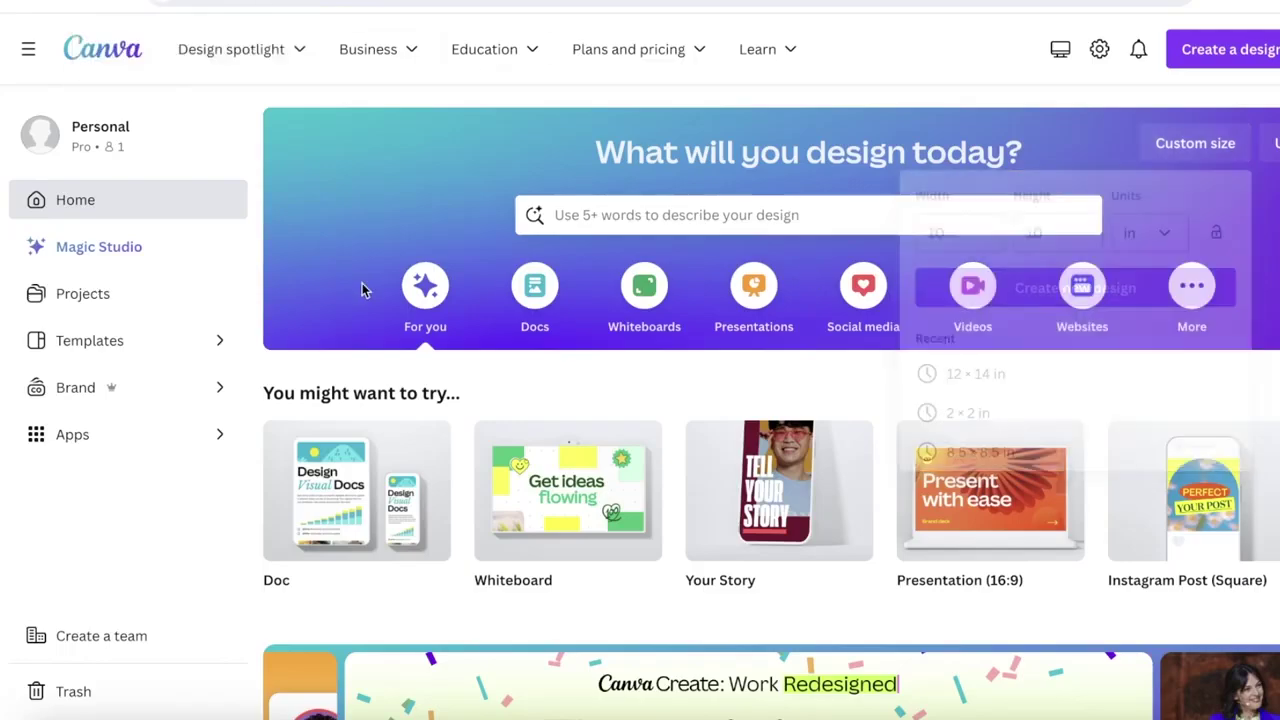
# - Look through the framed wall art listings on Etsy for mockup examples
pyautogui.scroll(-5, 531, 700)
pyautogui.scroll(-1, 531, 704)
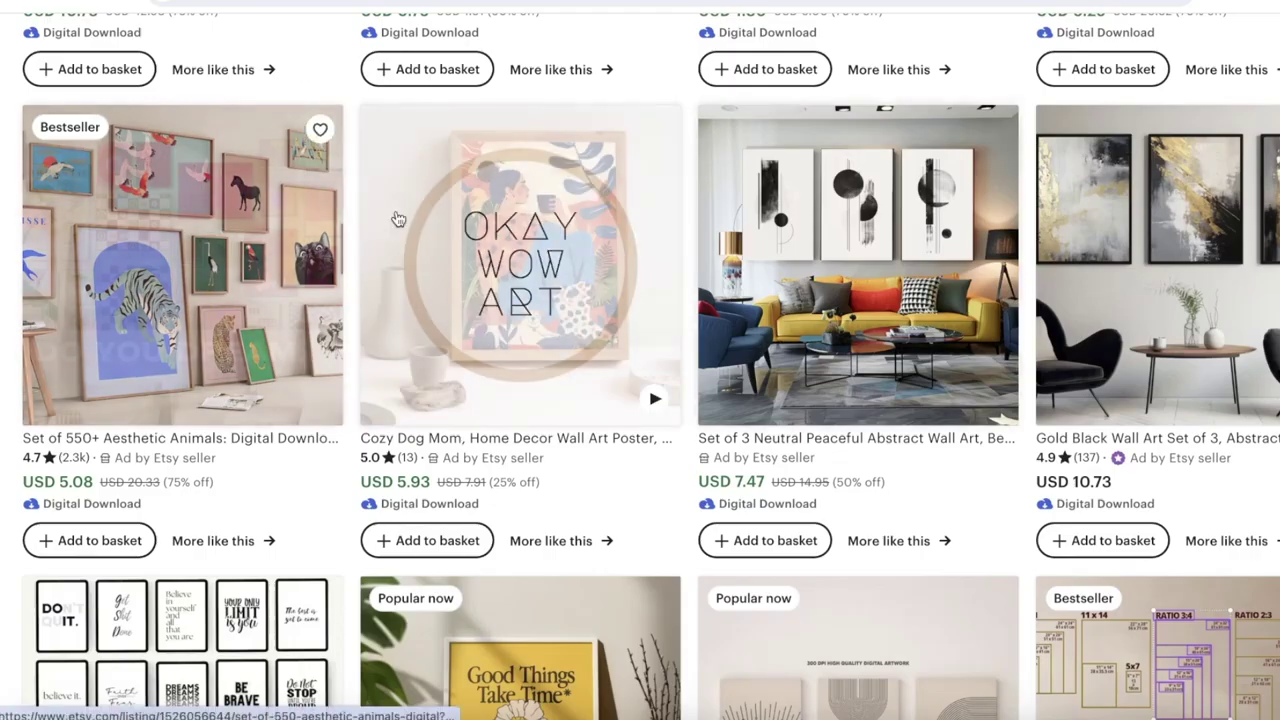
pyautogui.click(858, 265)
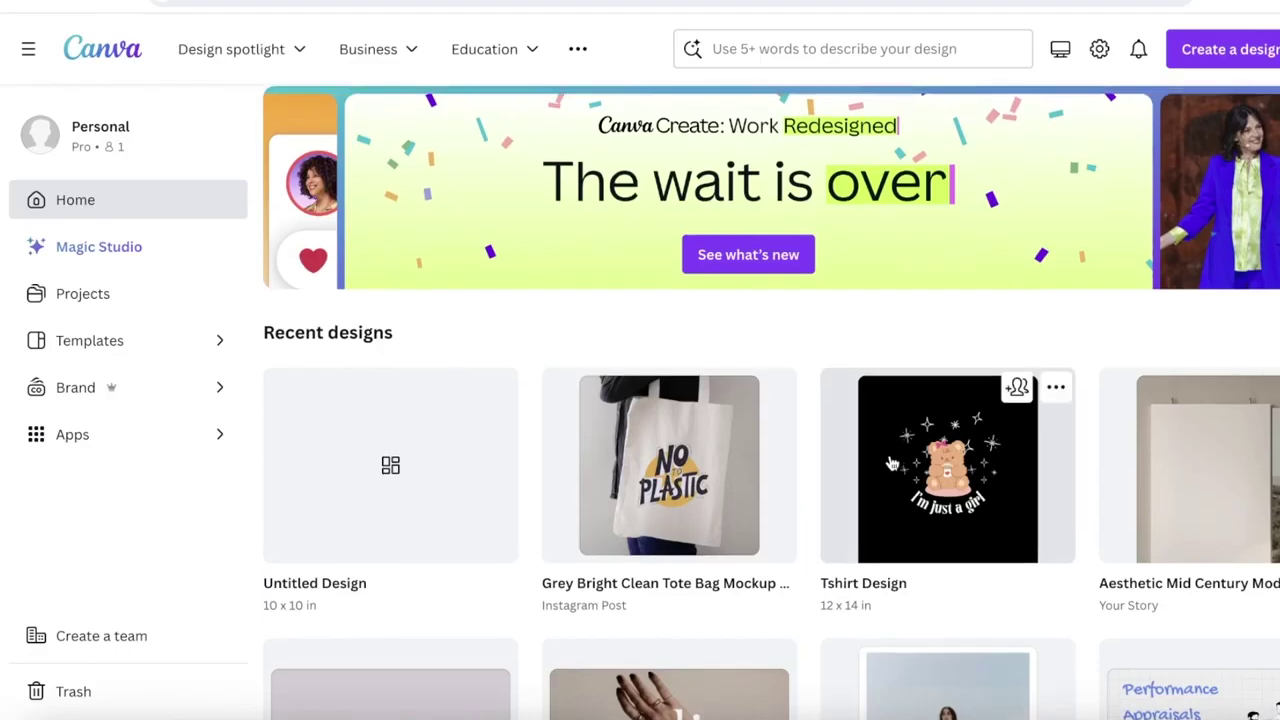
# - Switch back to Canva's home page and search the templates for "frame mockup"
pyautogui.scroll(5, 1026, 286)
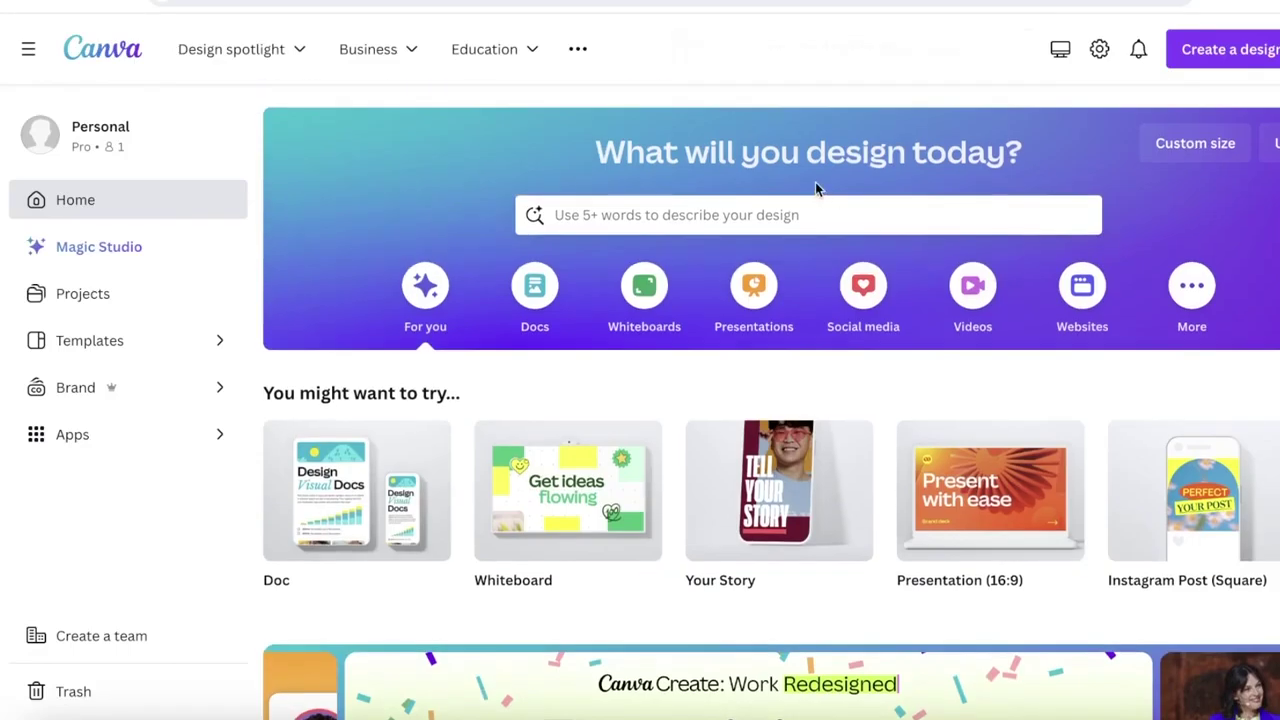
pyautogui.click(796, 205)
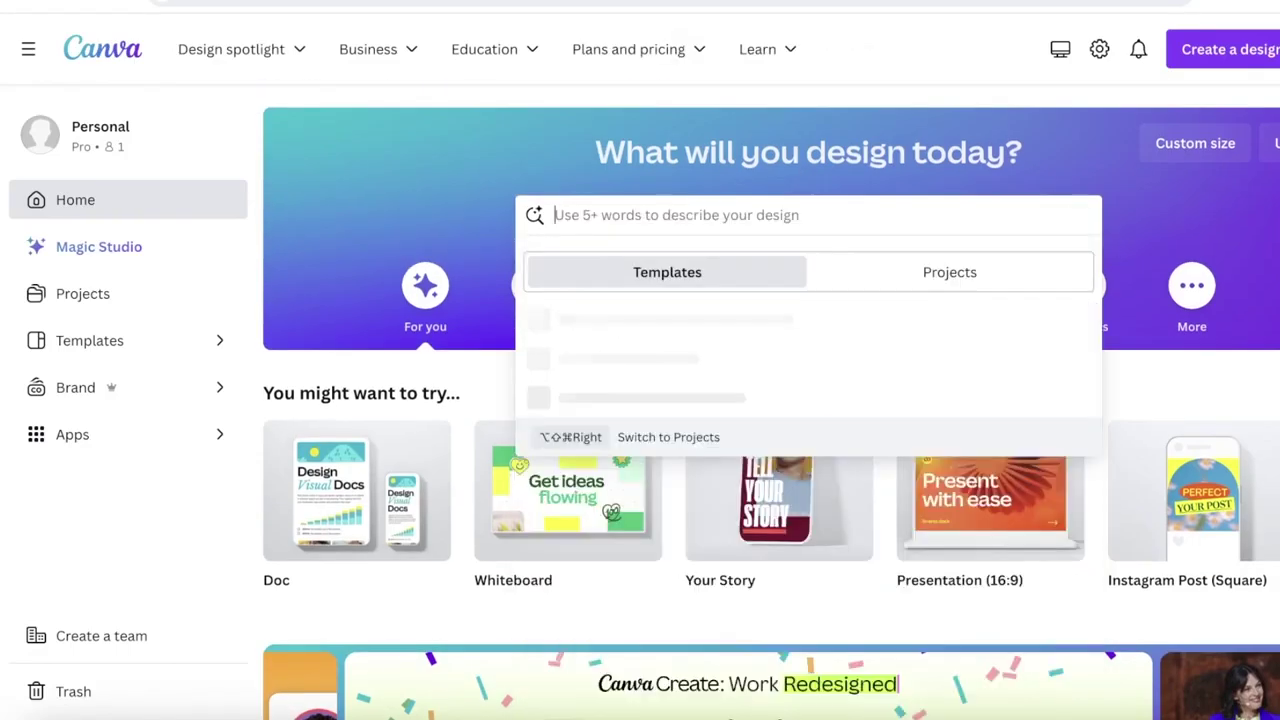
pyautogui.press('Return')
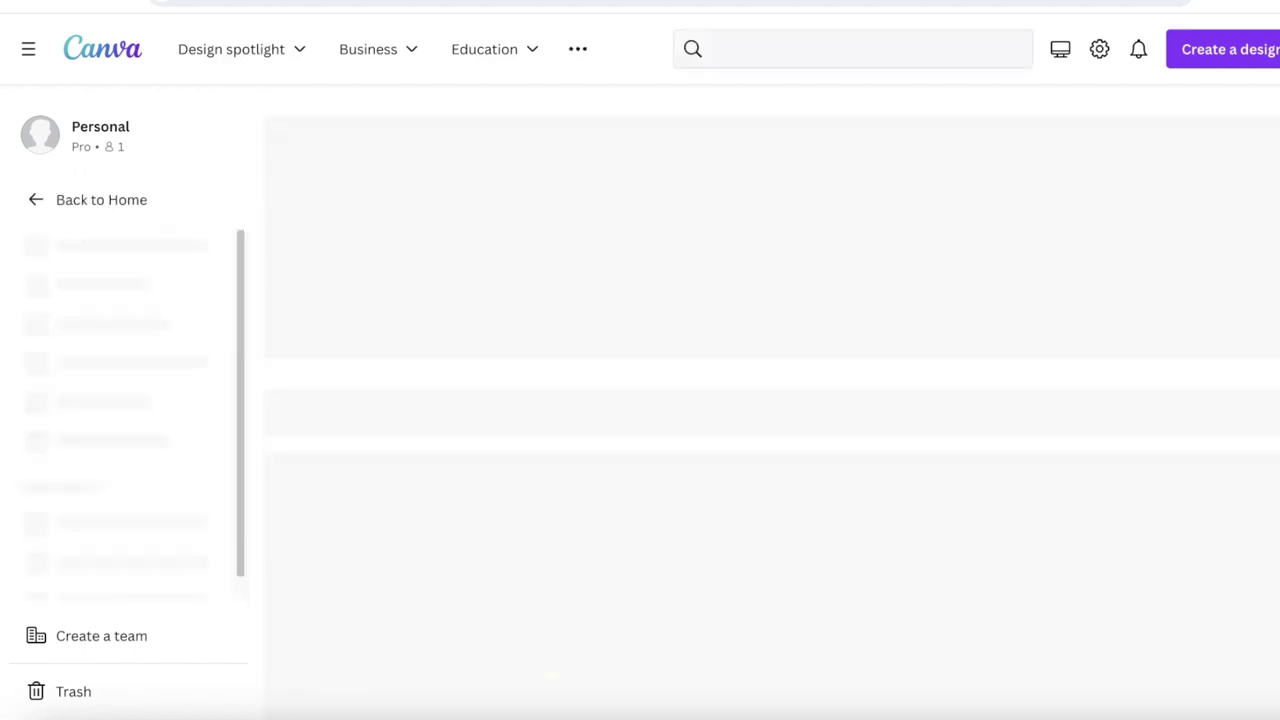
# - Browse the frame mockup templates and open Green Minimalist Wall Art Photo Frame Mockup for Instagram Post
pyautogui.scroll(-3, 968, 243)
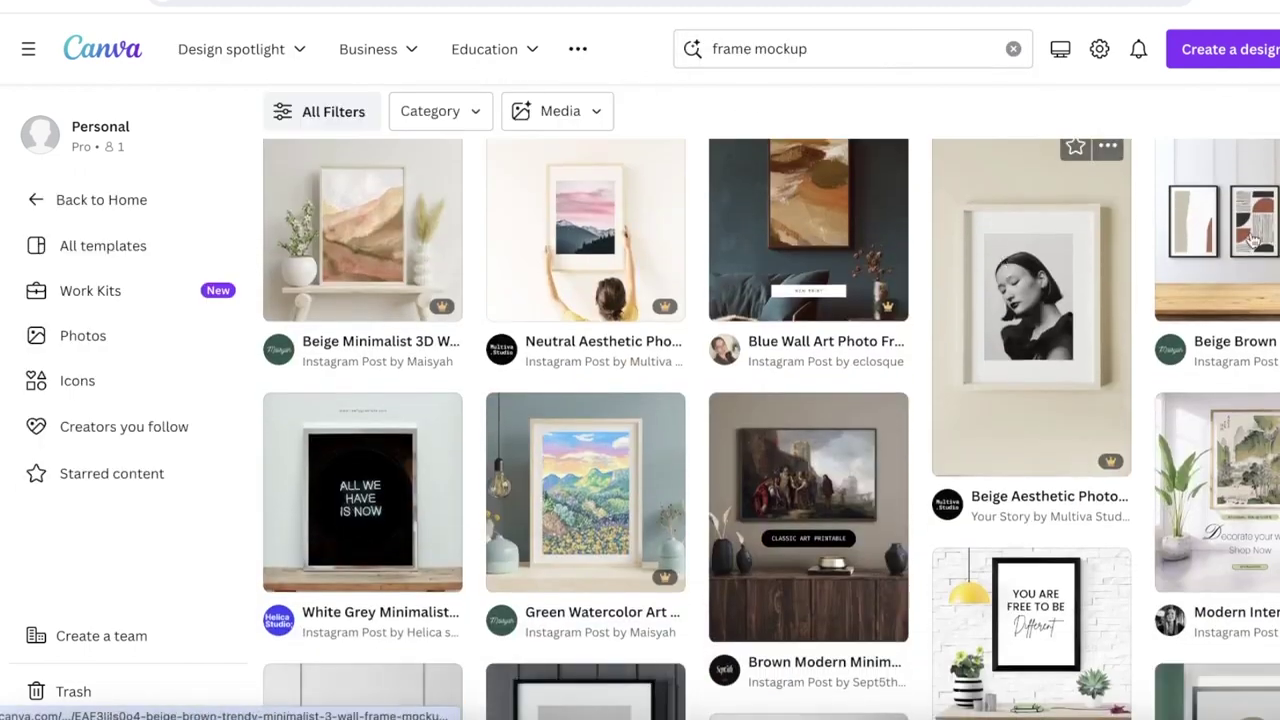
pyautogui.scroll(-3, 1245, 530)
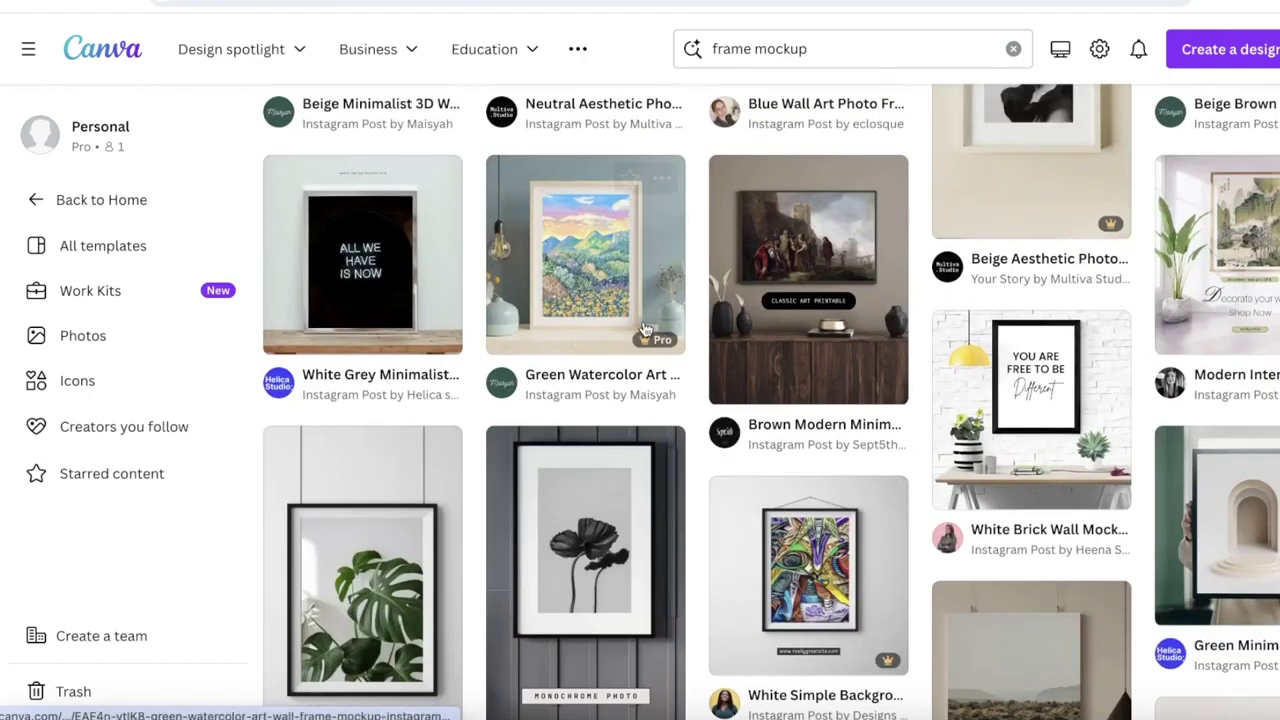
pyautogui.scroll(-6, 775, 288)
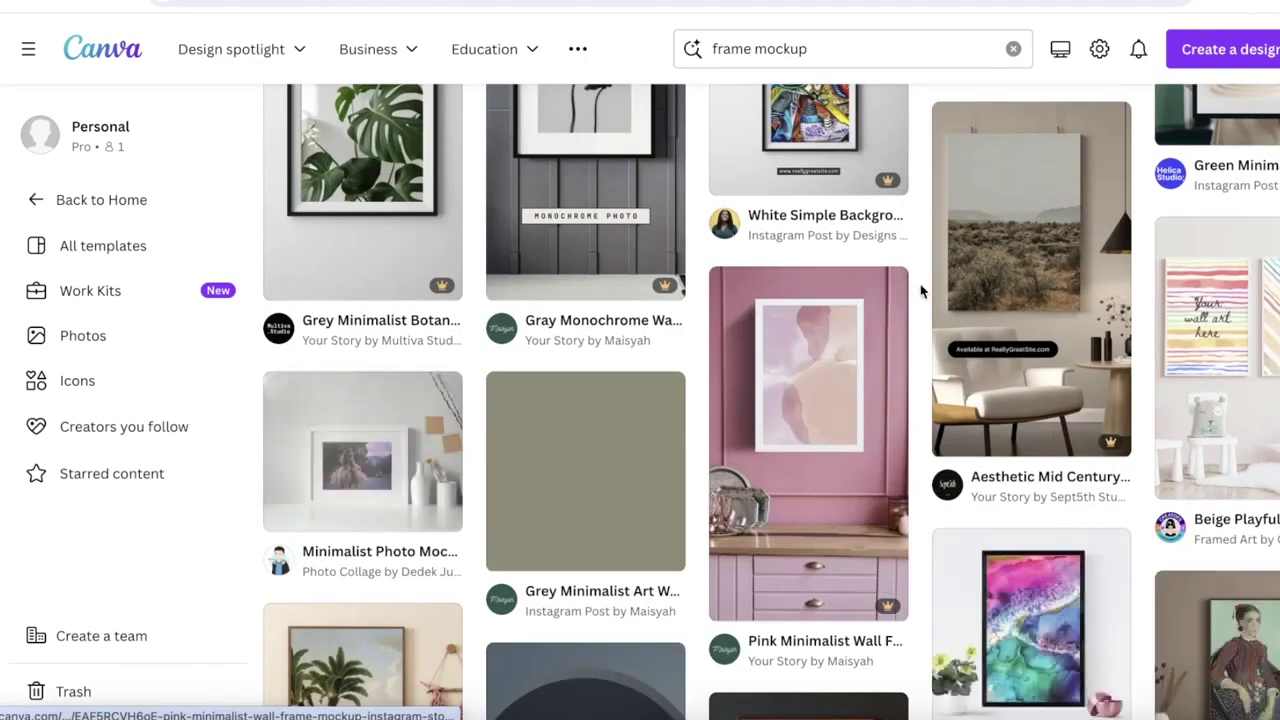
pyautogui.scroll(-1, 938, 317)
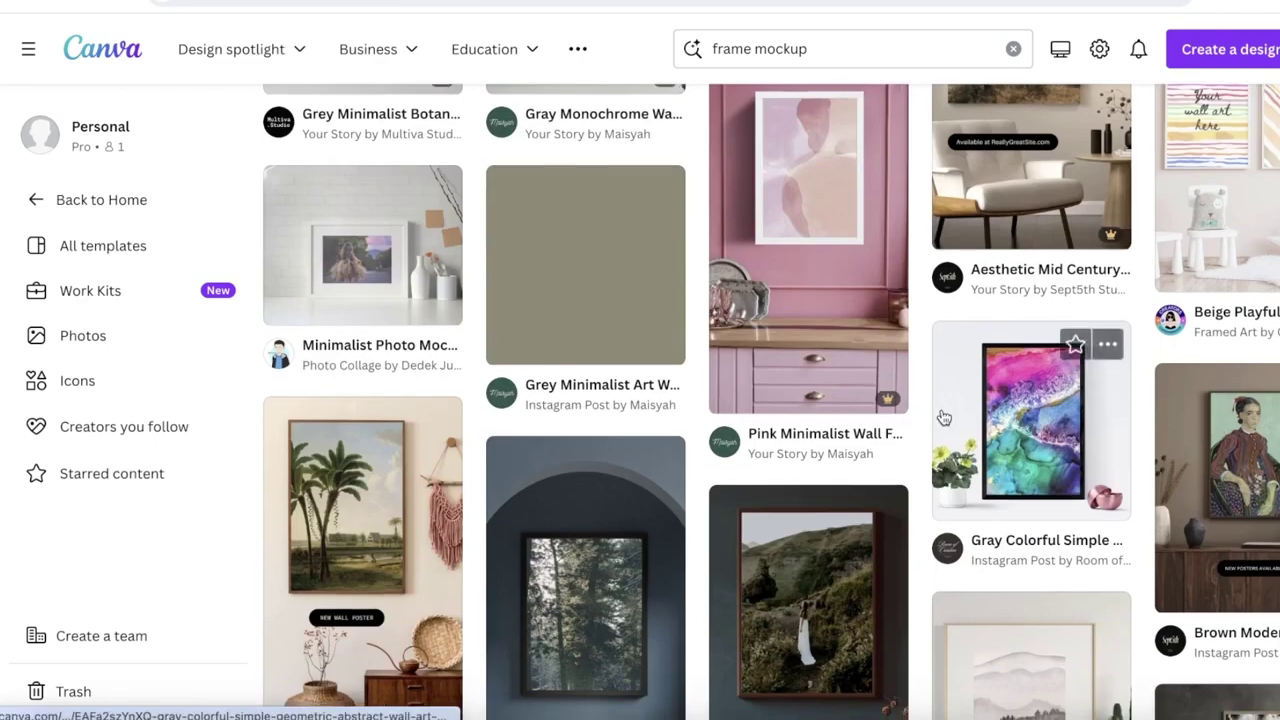
pyautogui.scroll(-3, 938, 320)
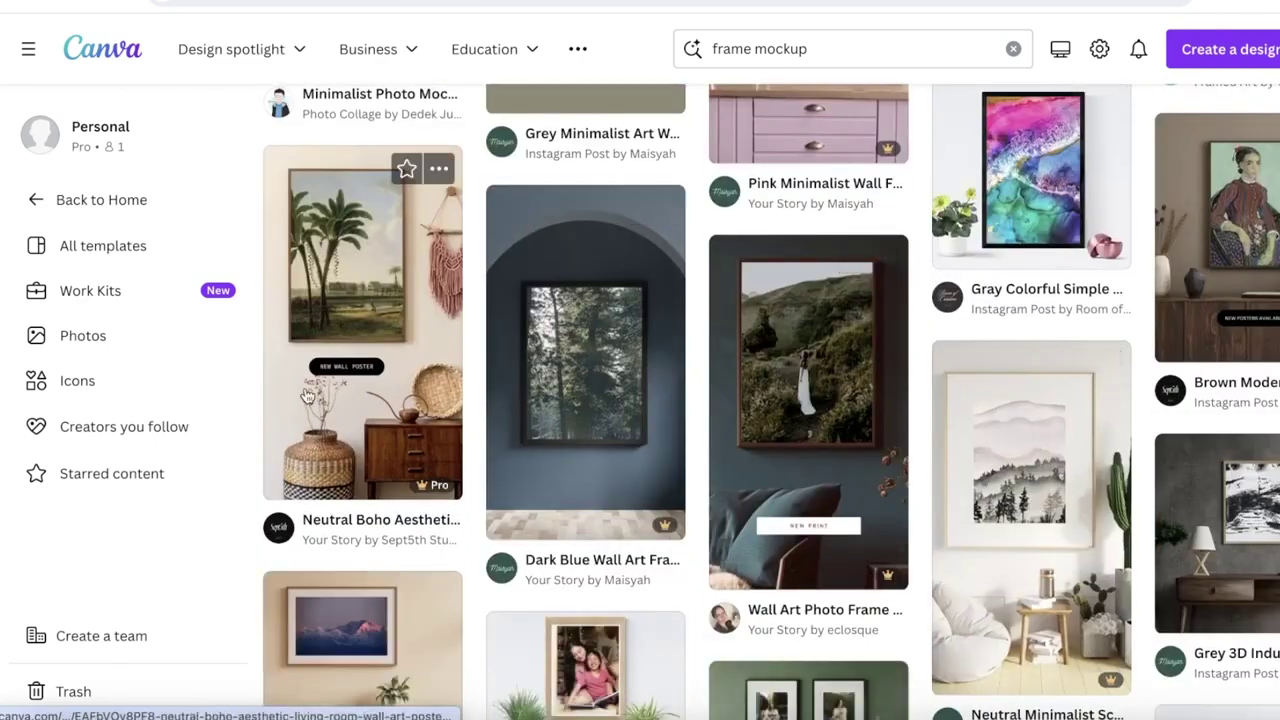
pyautogui.scroll(-3, 308, 396)
pyautogui.scroll(-5, 760, 370)
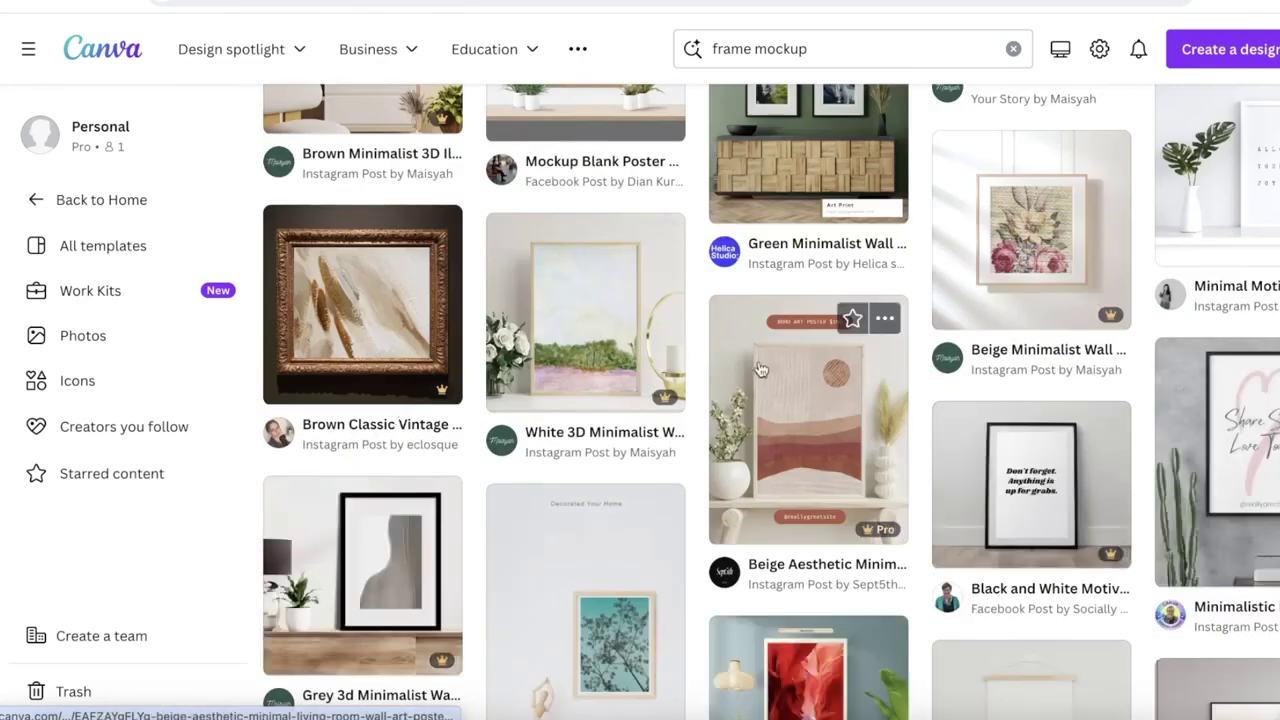
pyautogui.scroll(3, 760, 370)
pyautogui.click(759, 370)
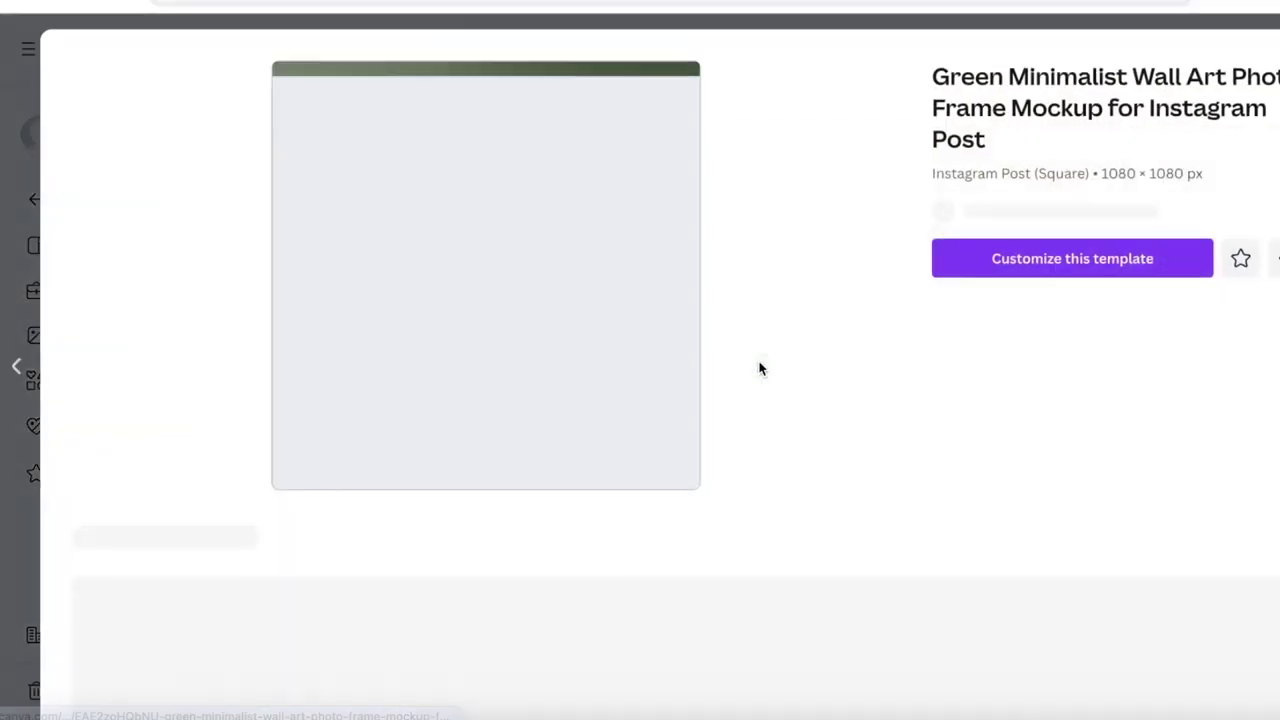